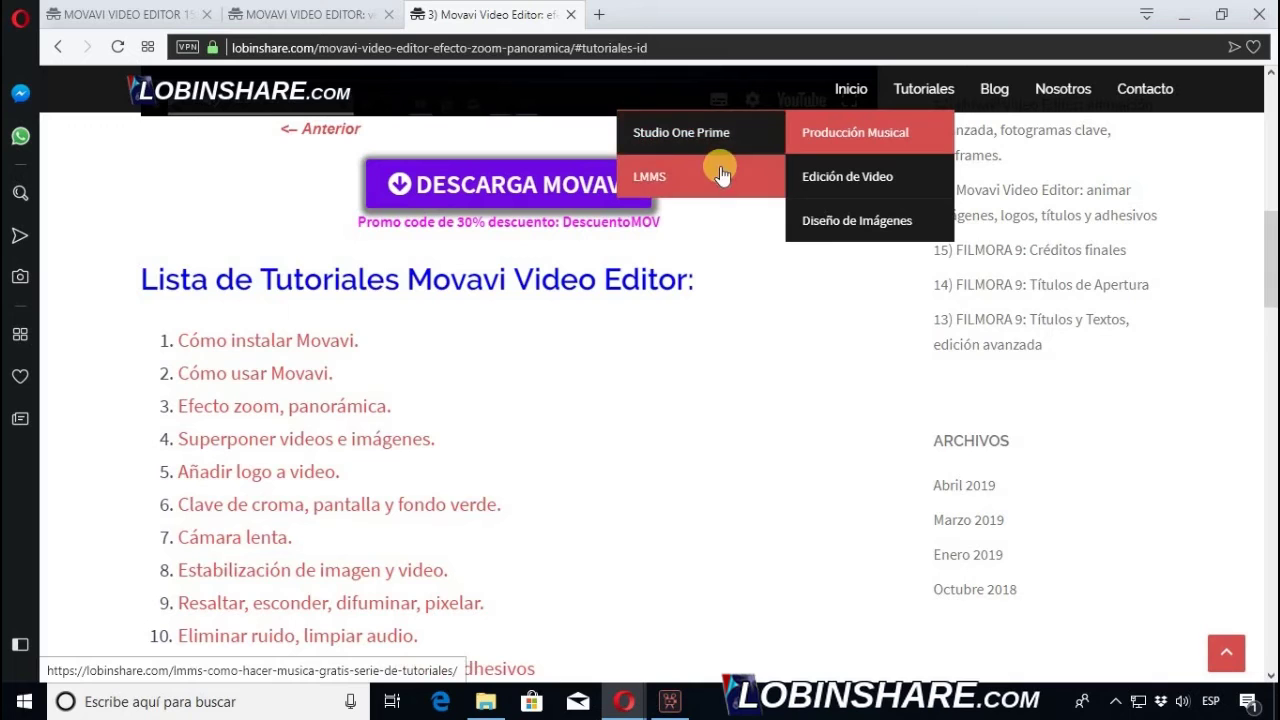
Step: Open the website's home page, minimize the browser and switch to Movavi Video Editor Plus
click(848, 90)
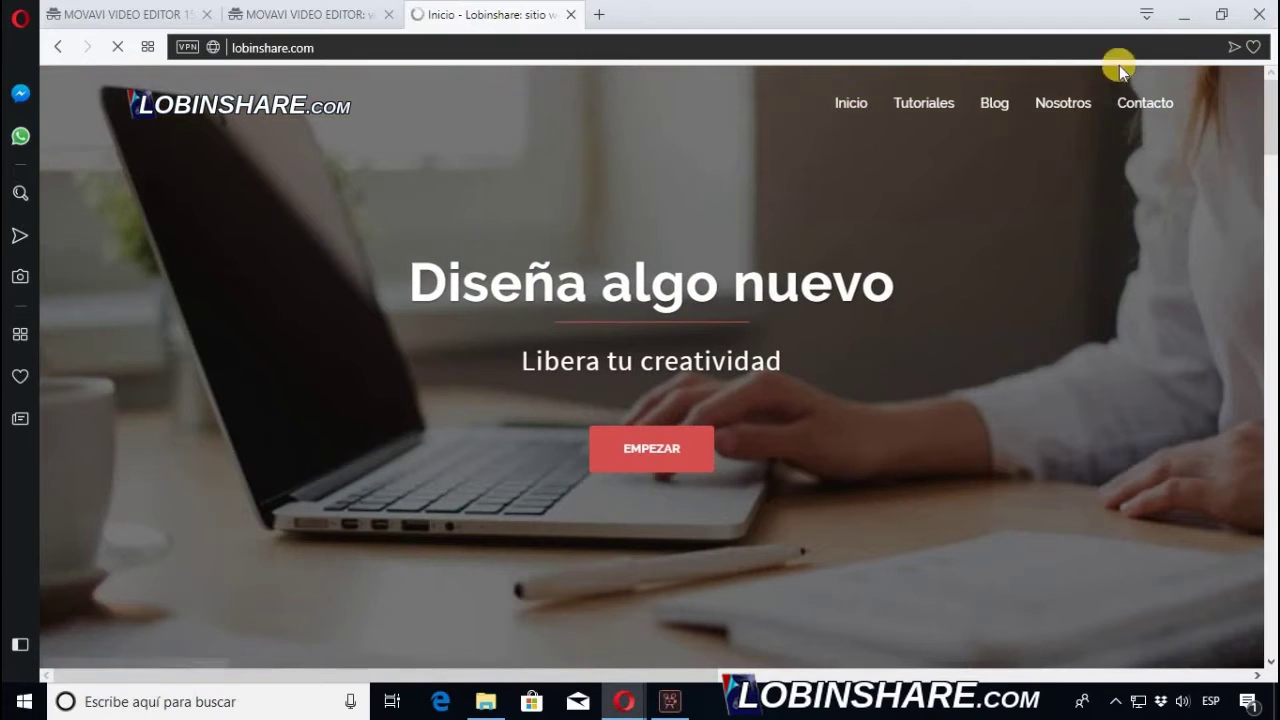
click(1172, 22)
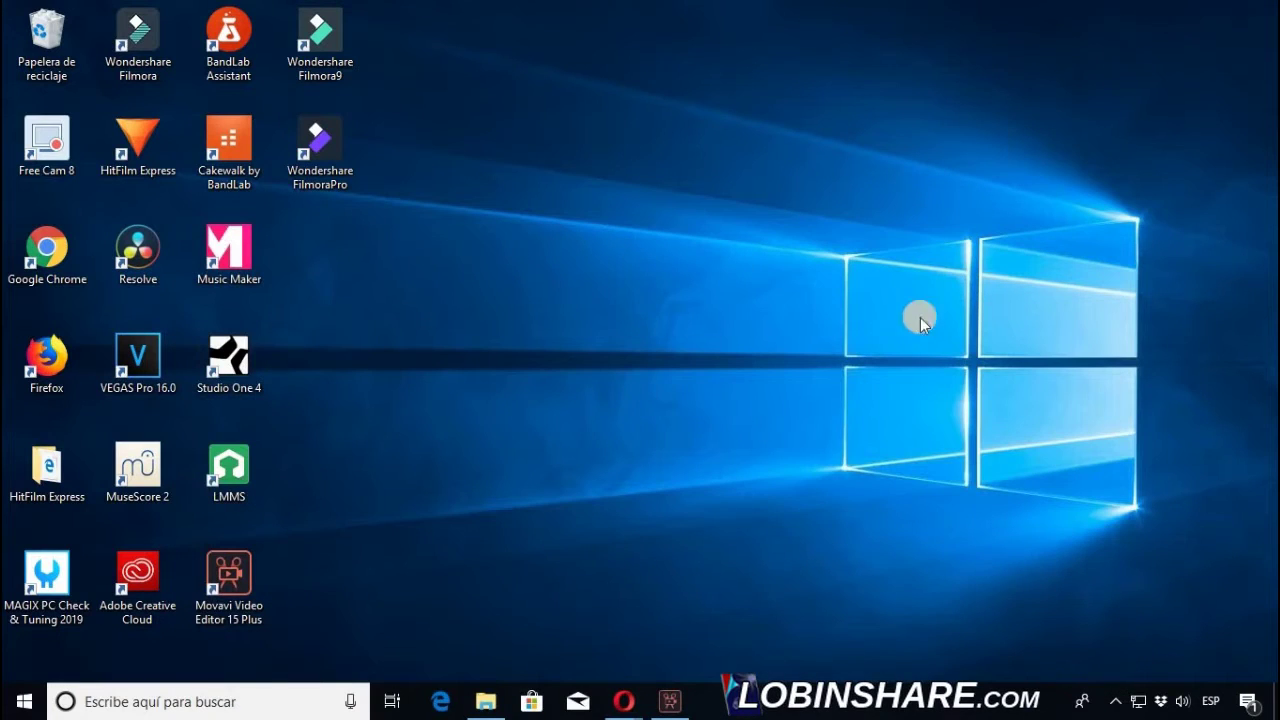
click(674, 701)
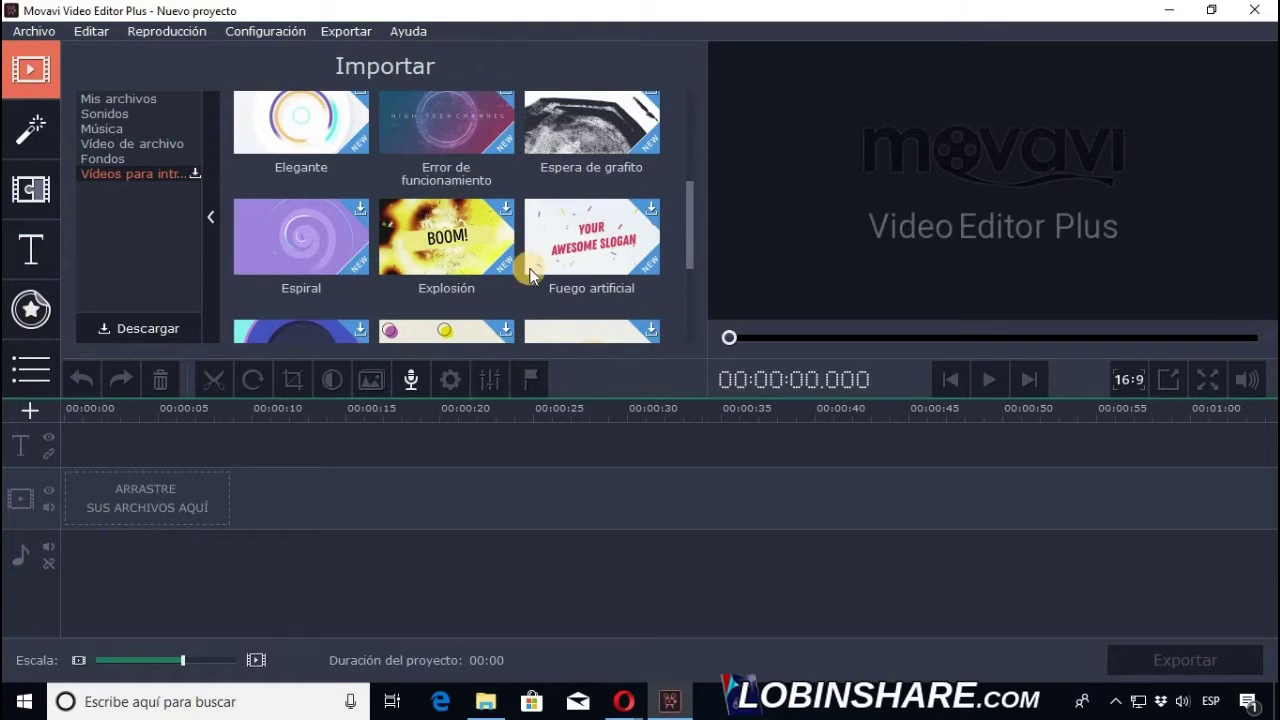
Step: Look through the Mis archivos, Sonidos, Música and Vídeo de archivo import categories, ending in Vídeos para intros
click(145, 102)
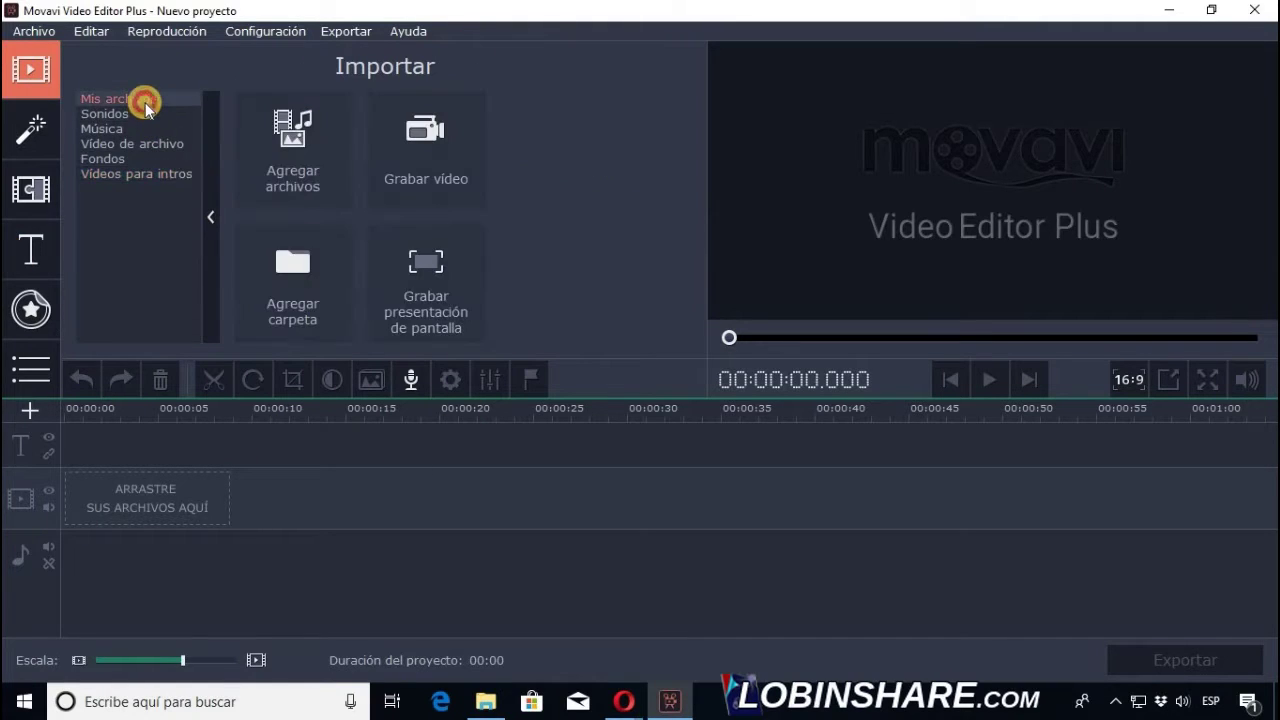
click(143, 114)
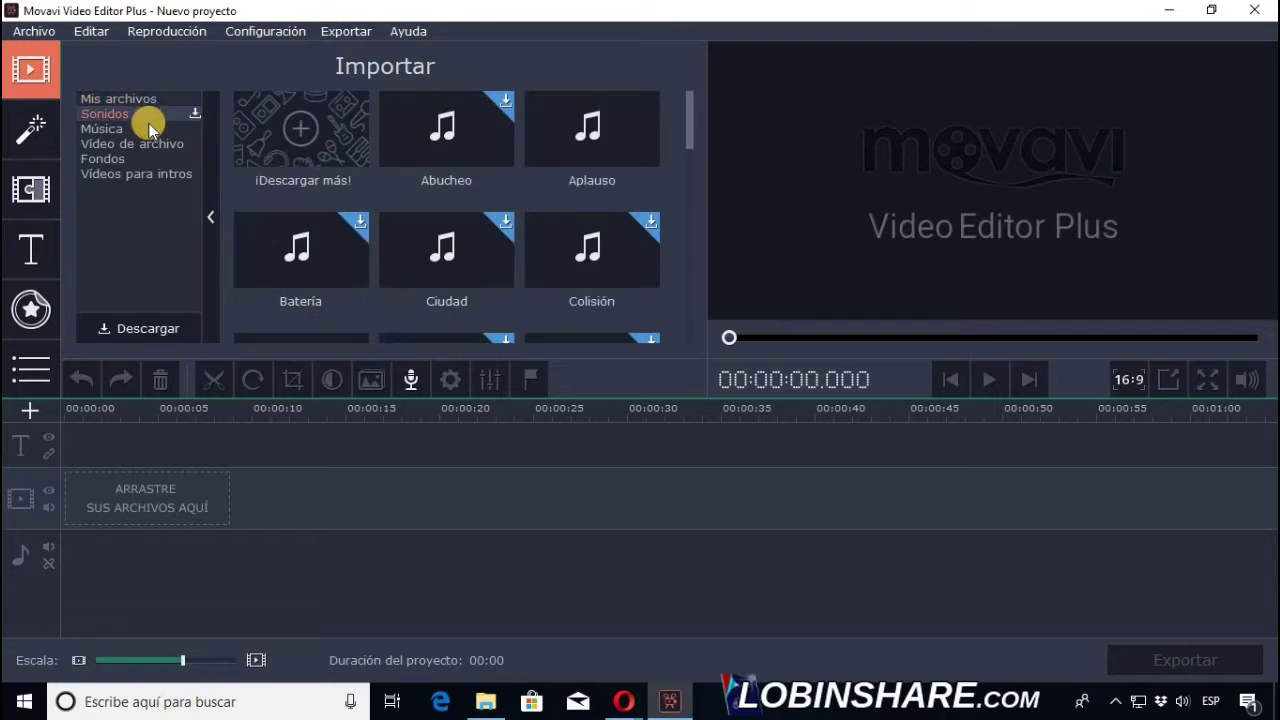
click(148, 127)
click(152, 145)
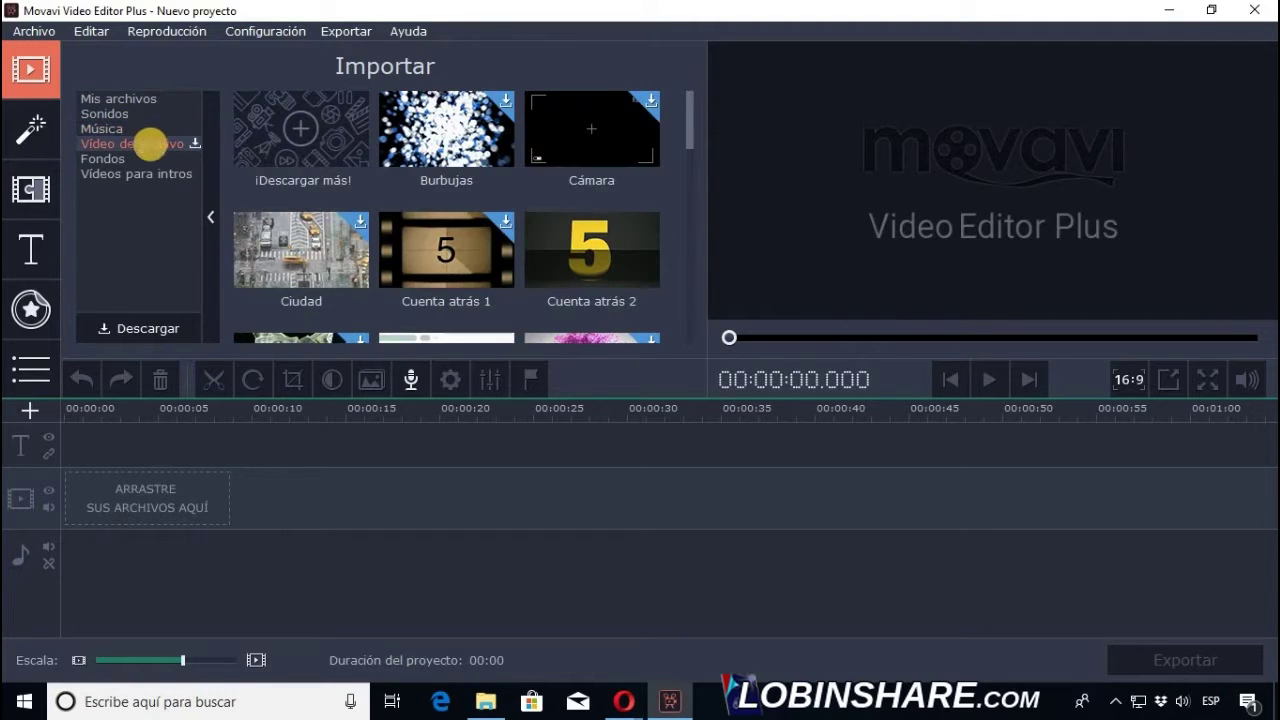
click(151, 172)
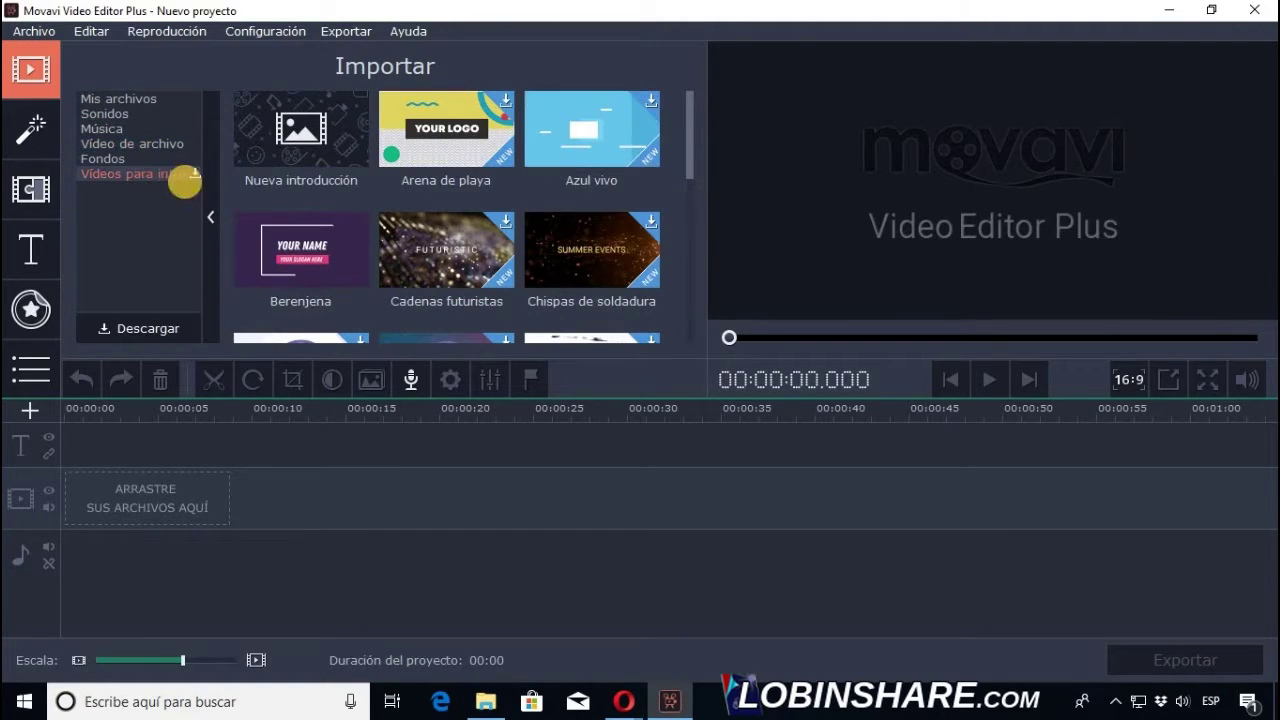
mouse_move(688, 158)
mouse_down()
mouse_move(674, 317)
mouse_move(681, 165)
mouse_up()
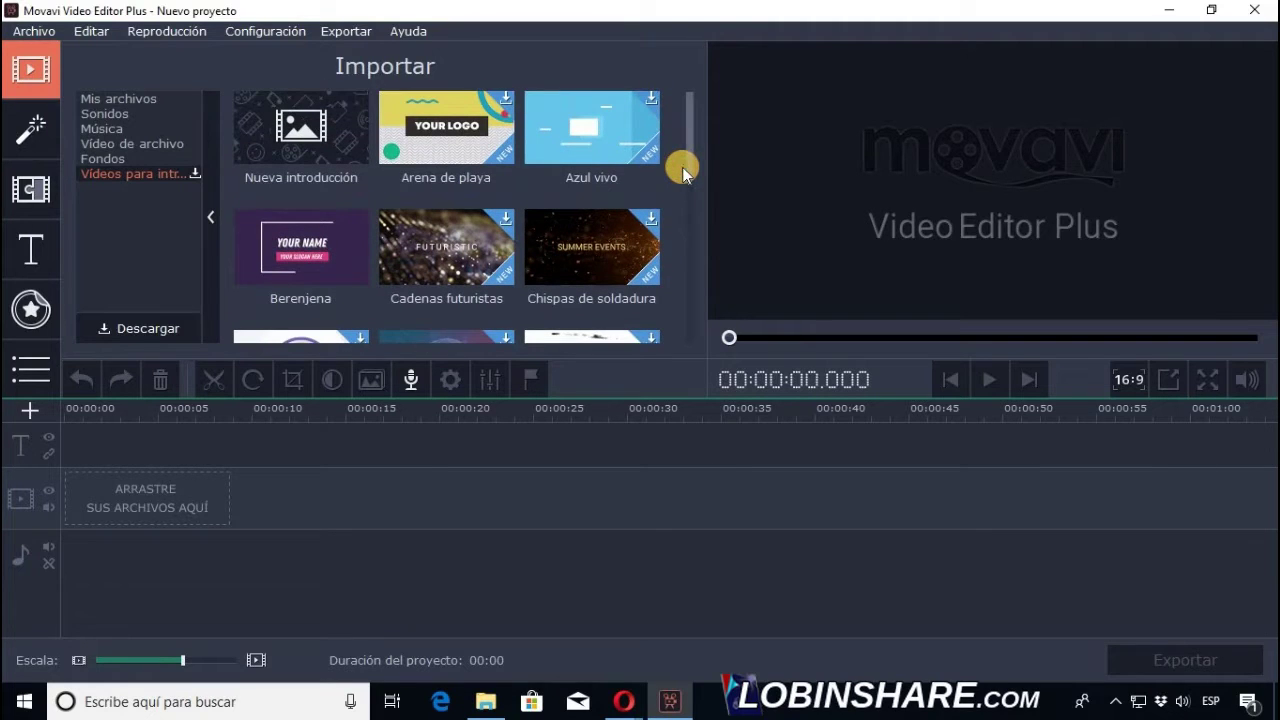
Step: Preview the Berenjena intro, and download the Cadenas futuristas intro and preview it full screen
click(318, 246)
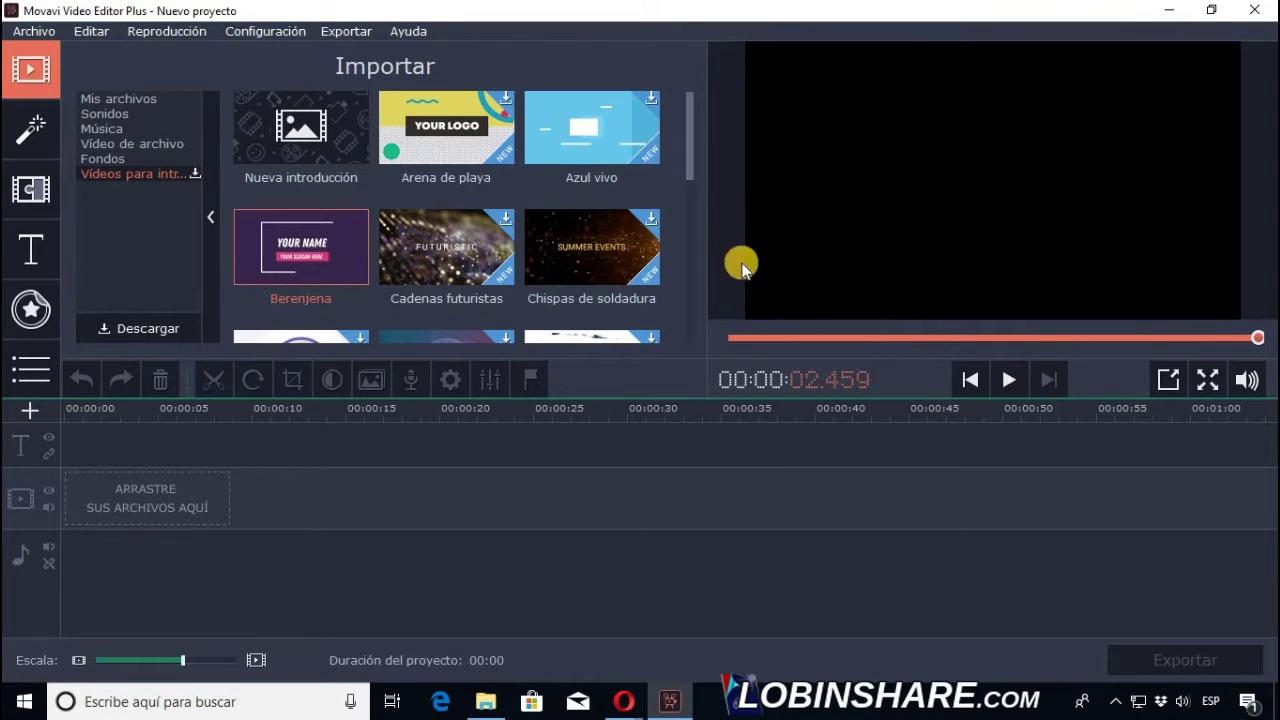
click(1012, 377)
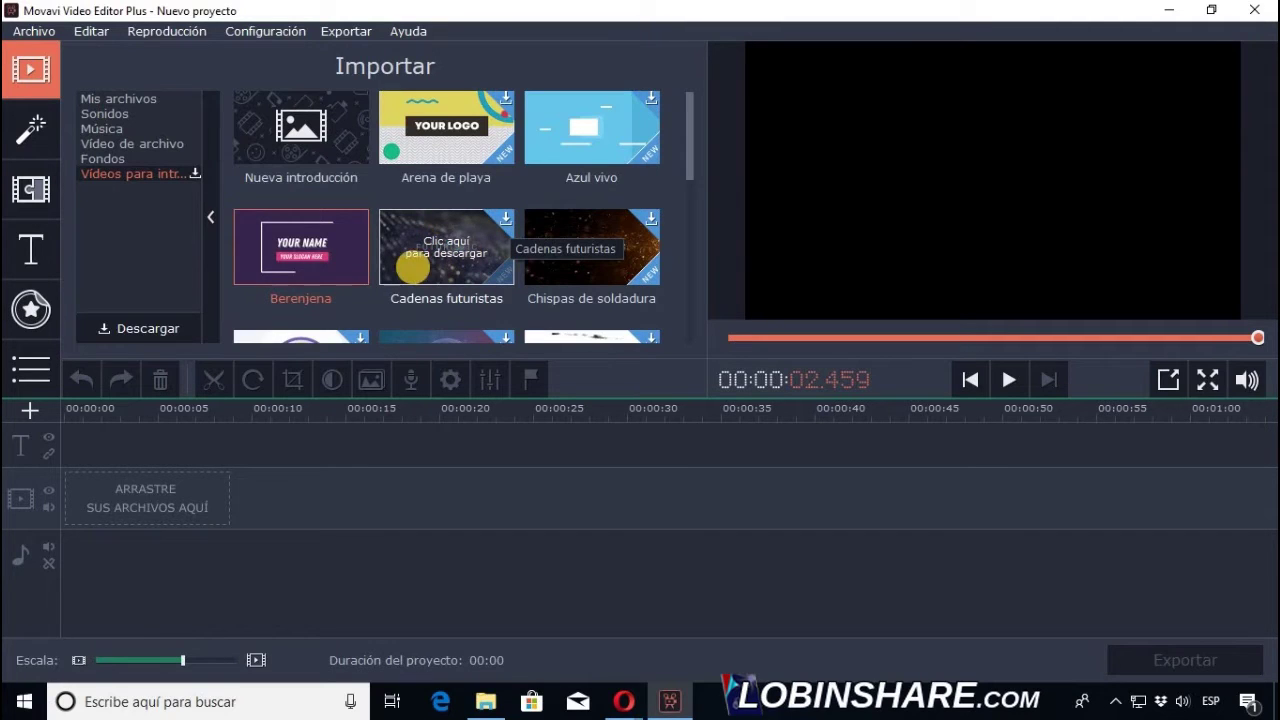
click(434, 248)
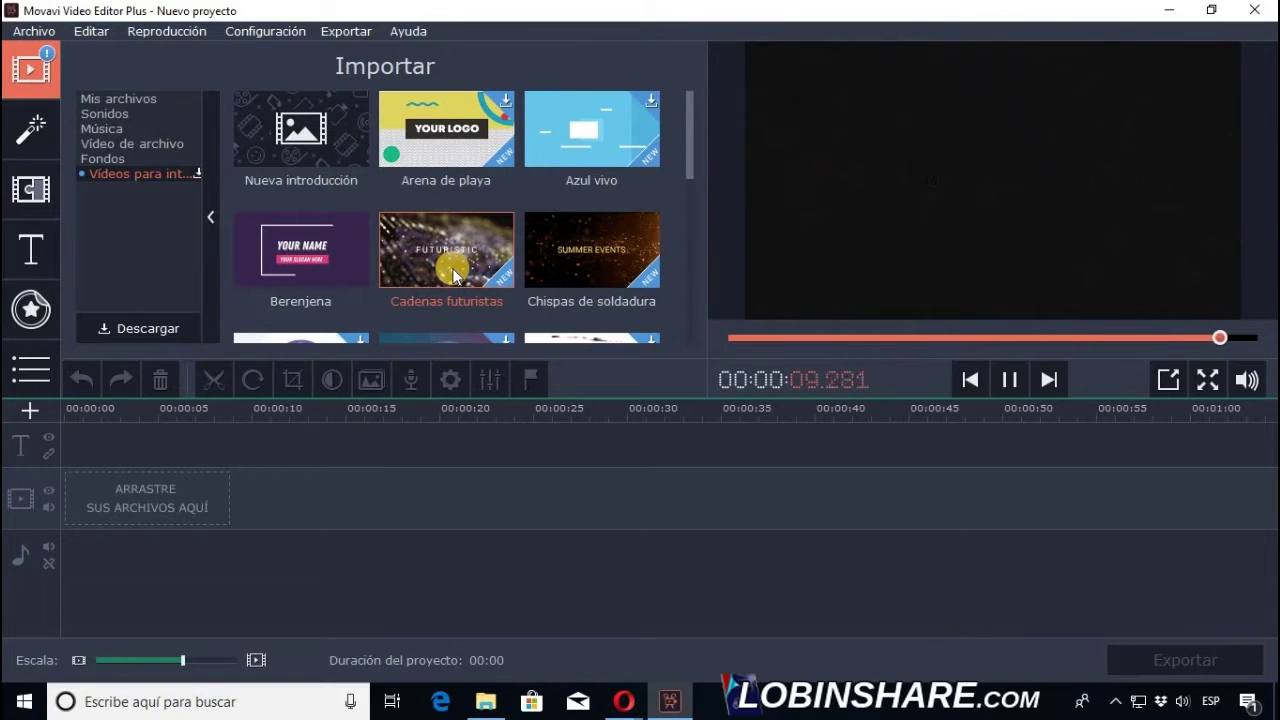
click(1008, 380)
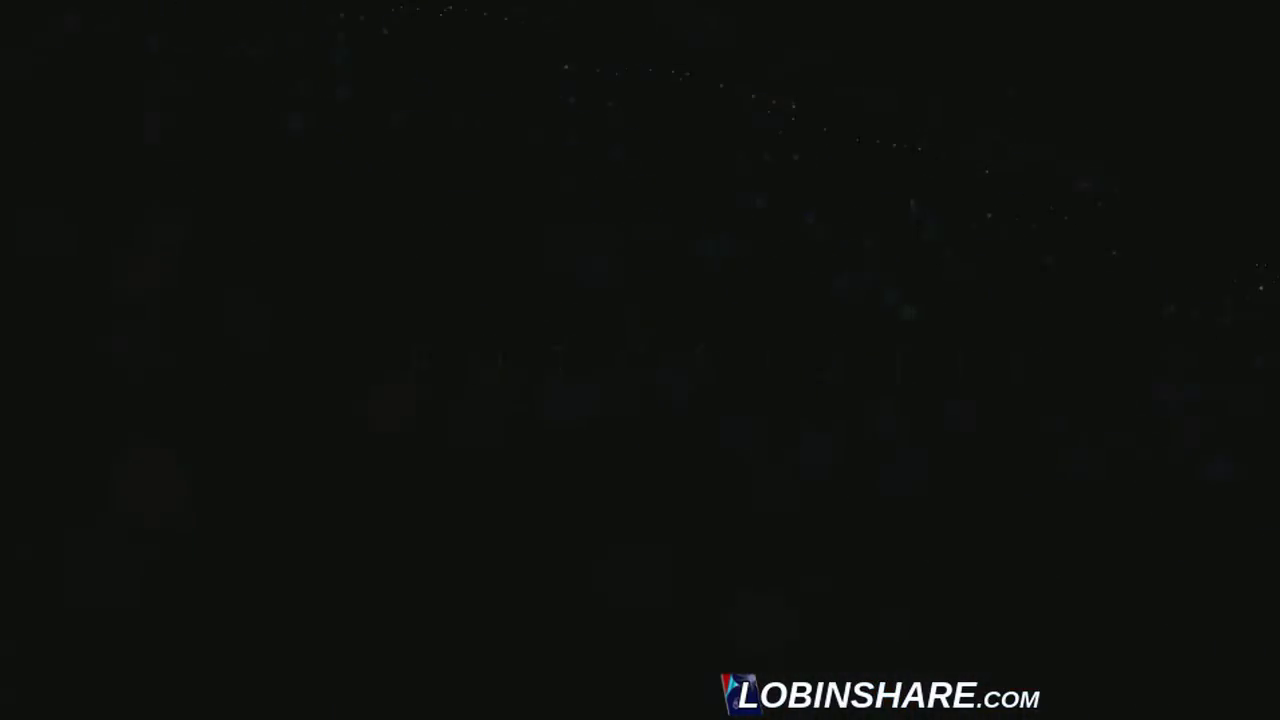
key(Escape)
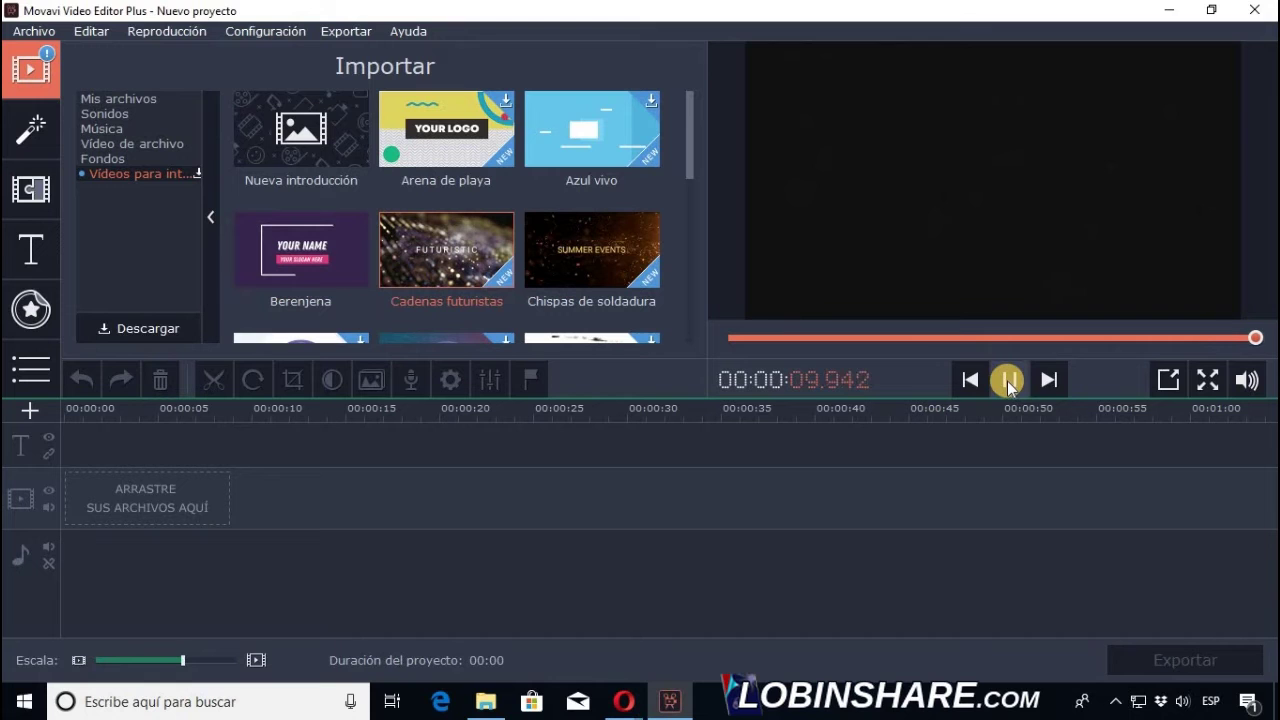
Step: Preview the Chispas de soldadura intro full screen and return to the editor
click(620, 262)
key(alt+Return)
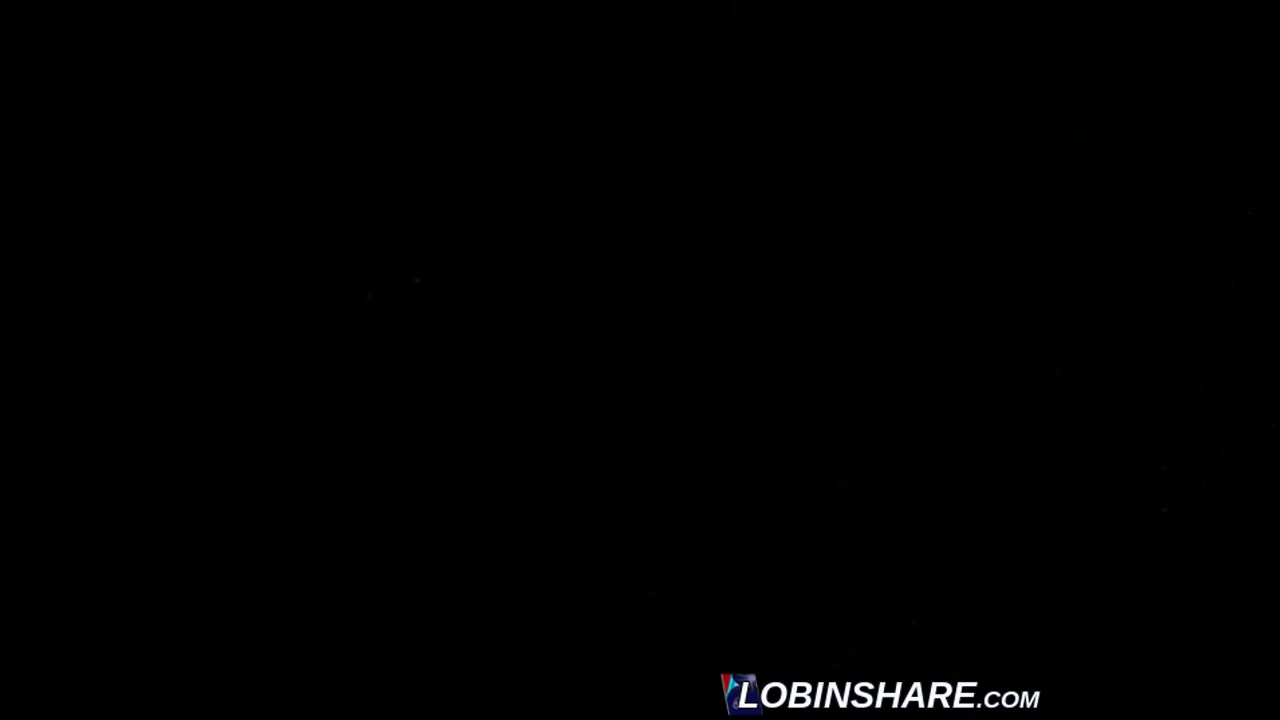
key(Escape)
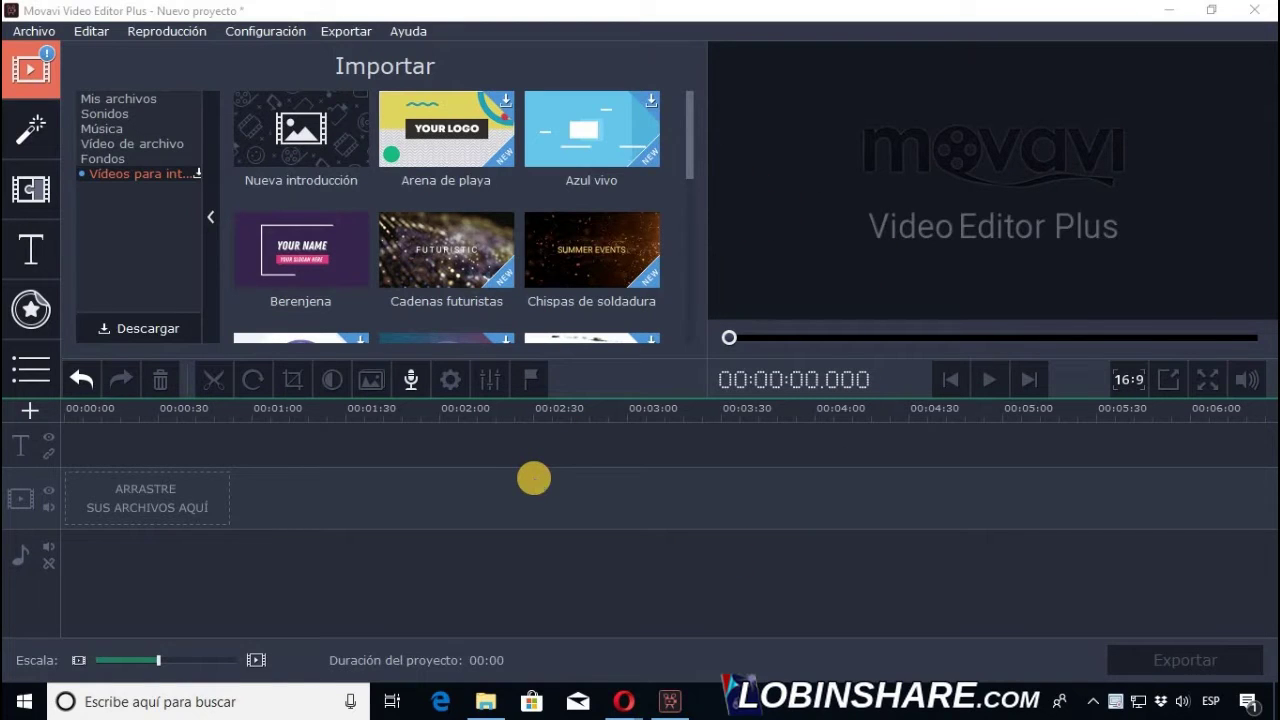
Step: Add the "DIY Christmas Gifts!! How to Make EASY Christmas Presents FAST!!" video from the Vídeos folder to the video track
click(485, 702)
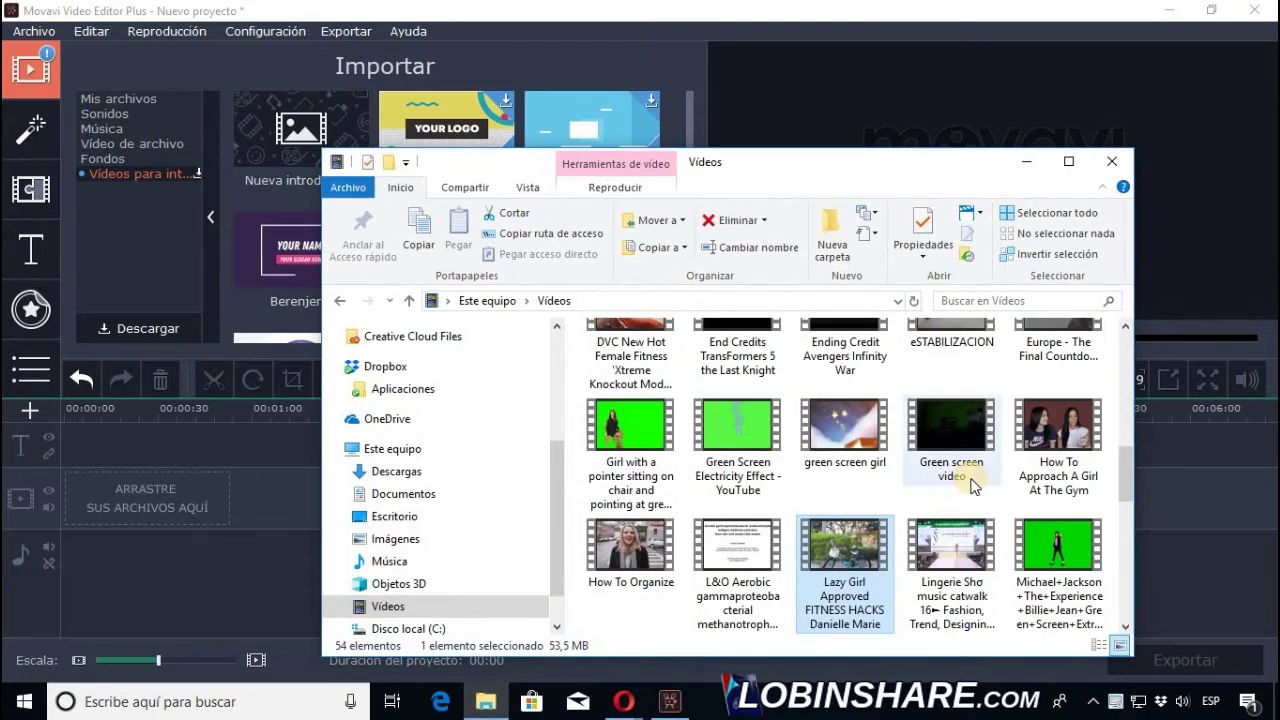
scroll(970, 485, up, 5)
scroll(975, 487, down, 2)
click(952, 550)
drag(952, 550, 130, 505)
click(1024, 163)
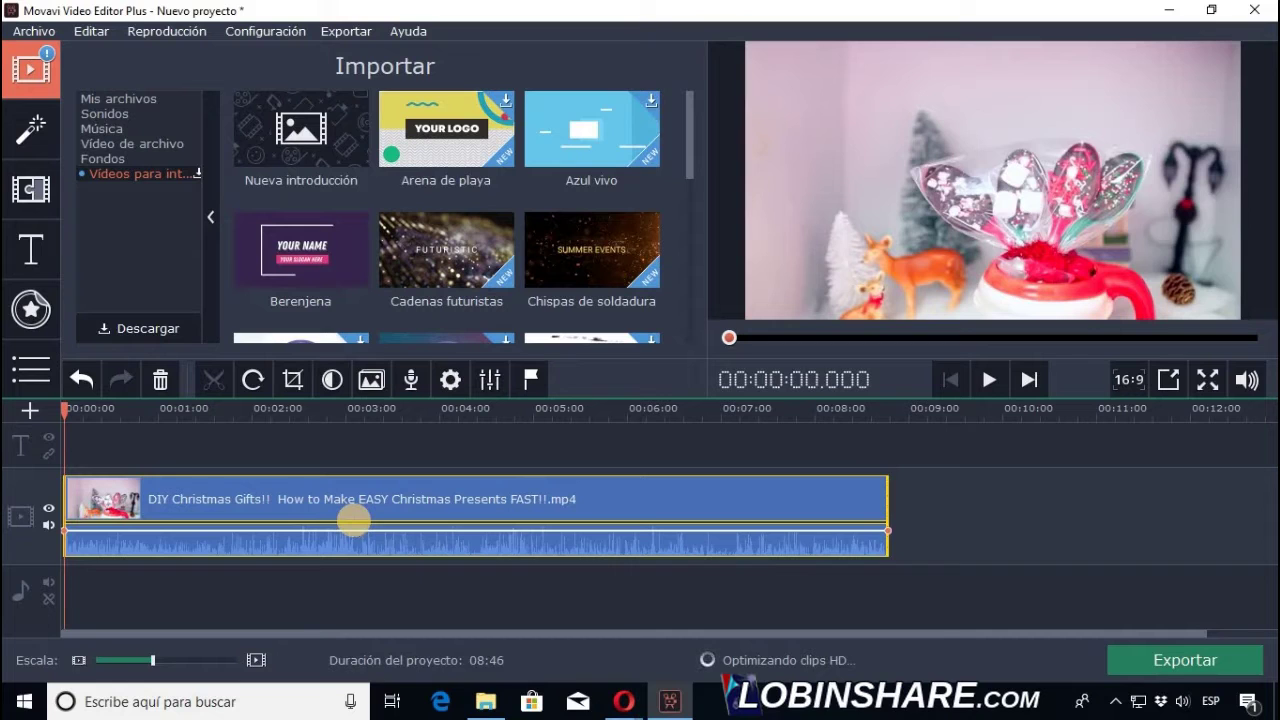
Step: Play the opening of the DIY Christmas Gifts clip from its start to examine how its intro is made
click(987, 381)
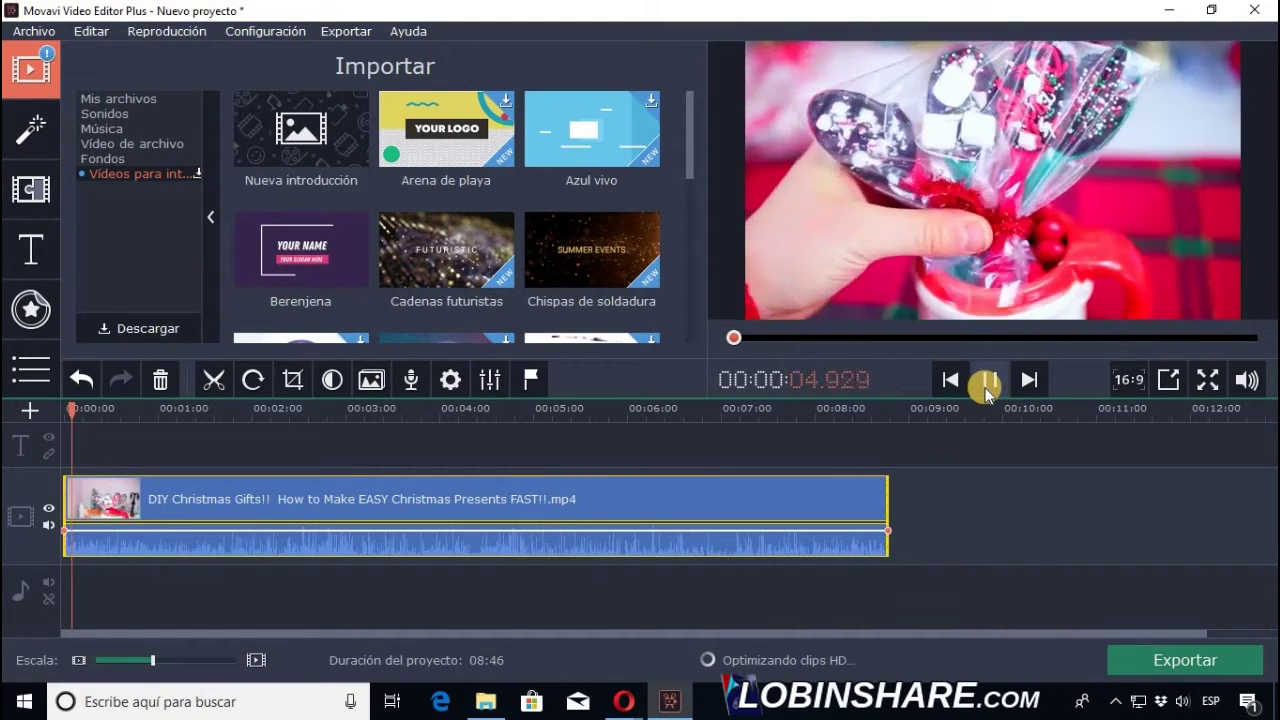
click(985, 390)
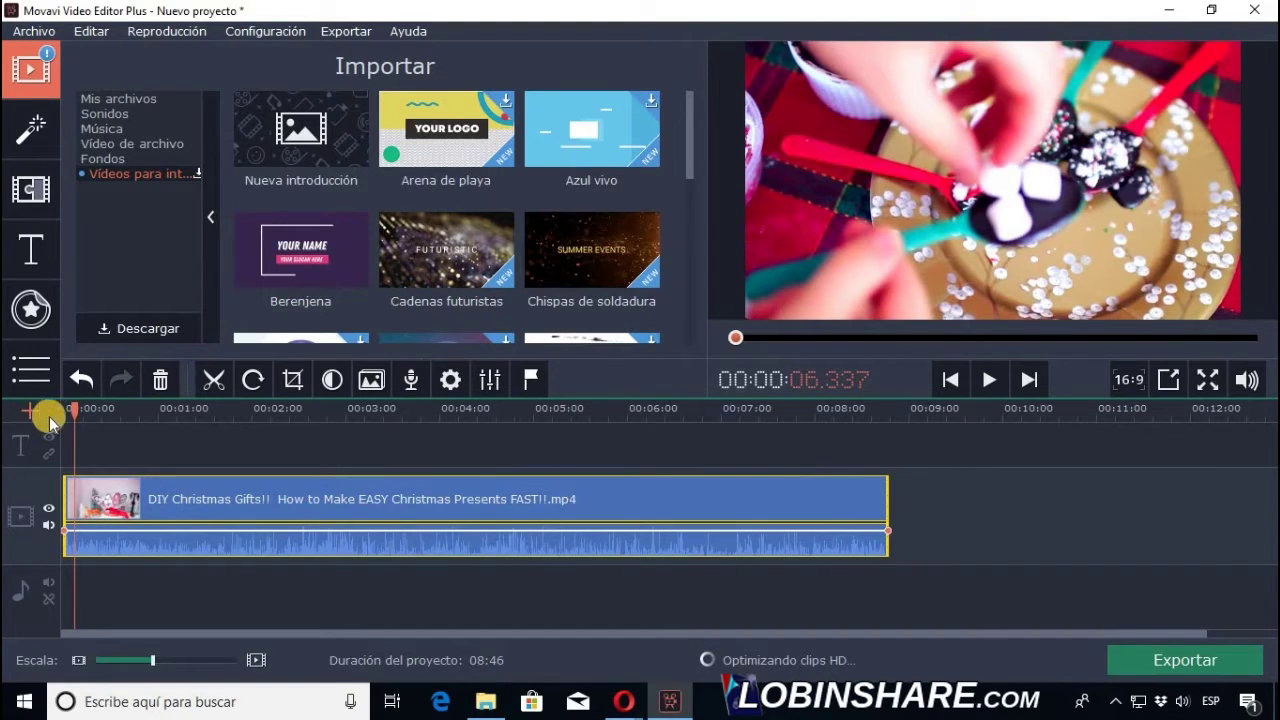
key(Home)
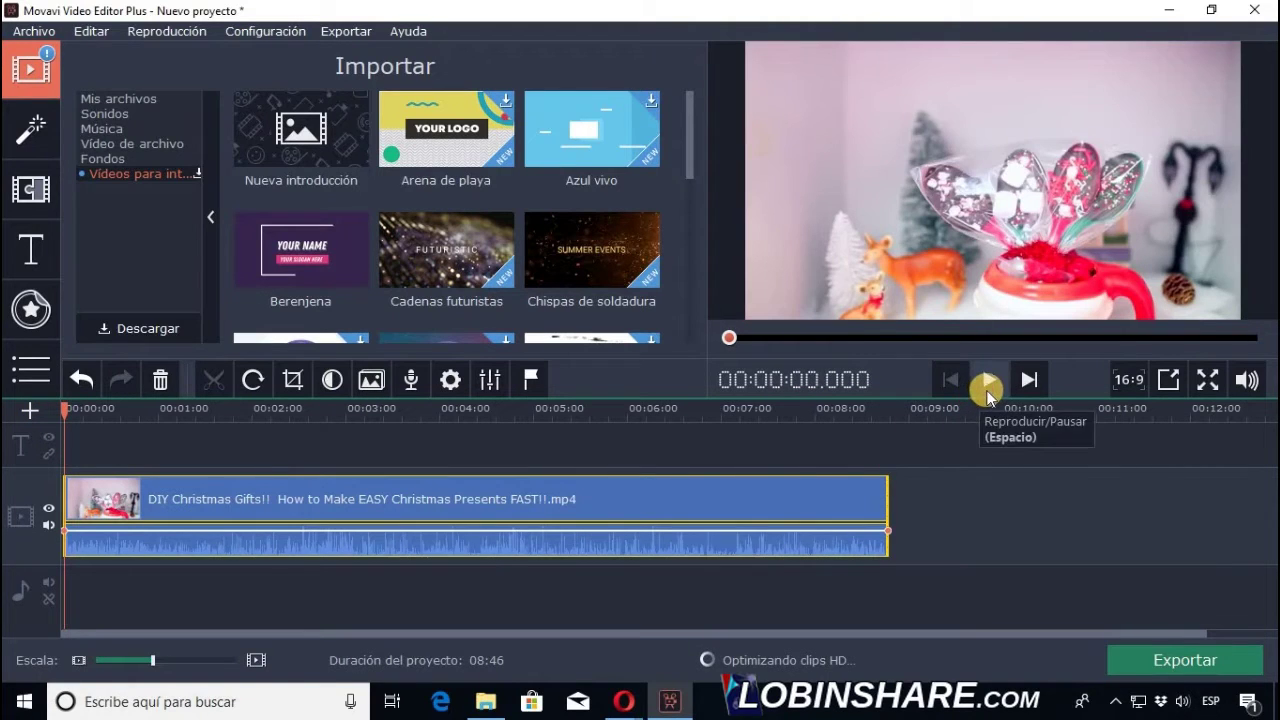
click(987, 393)
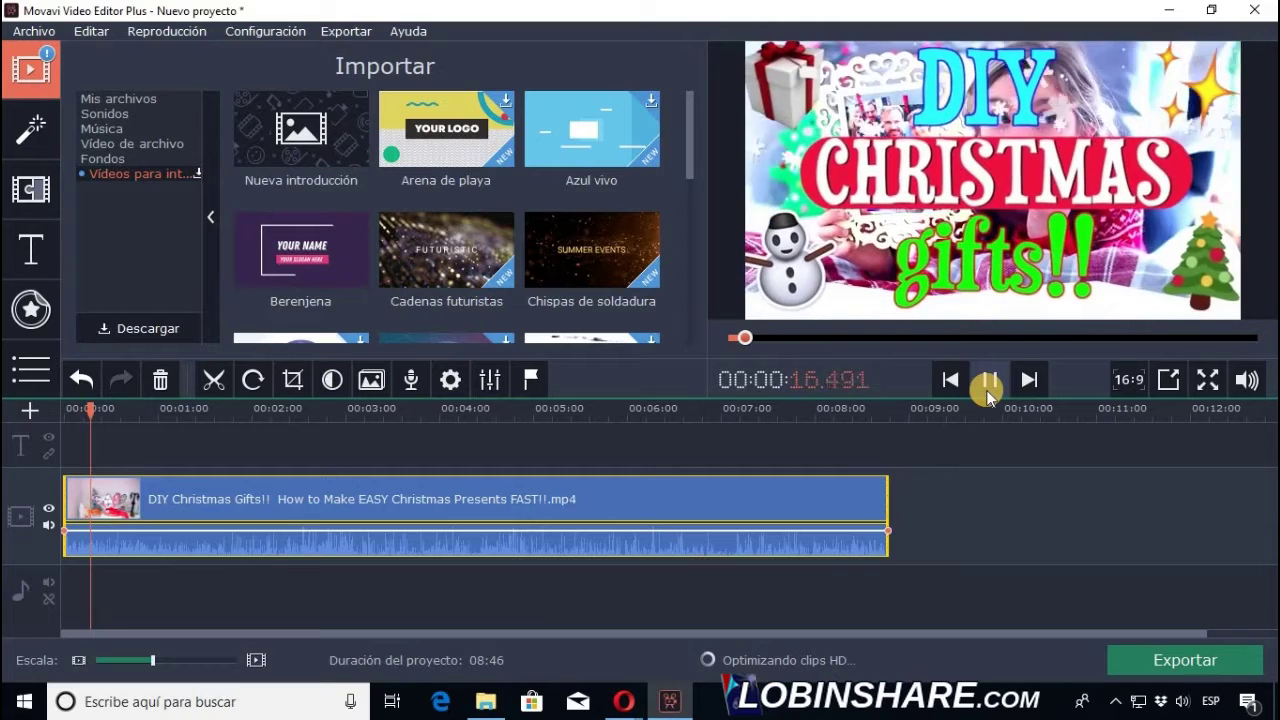
click(988, 392)
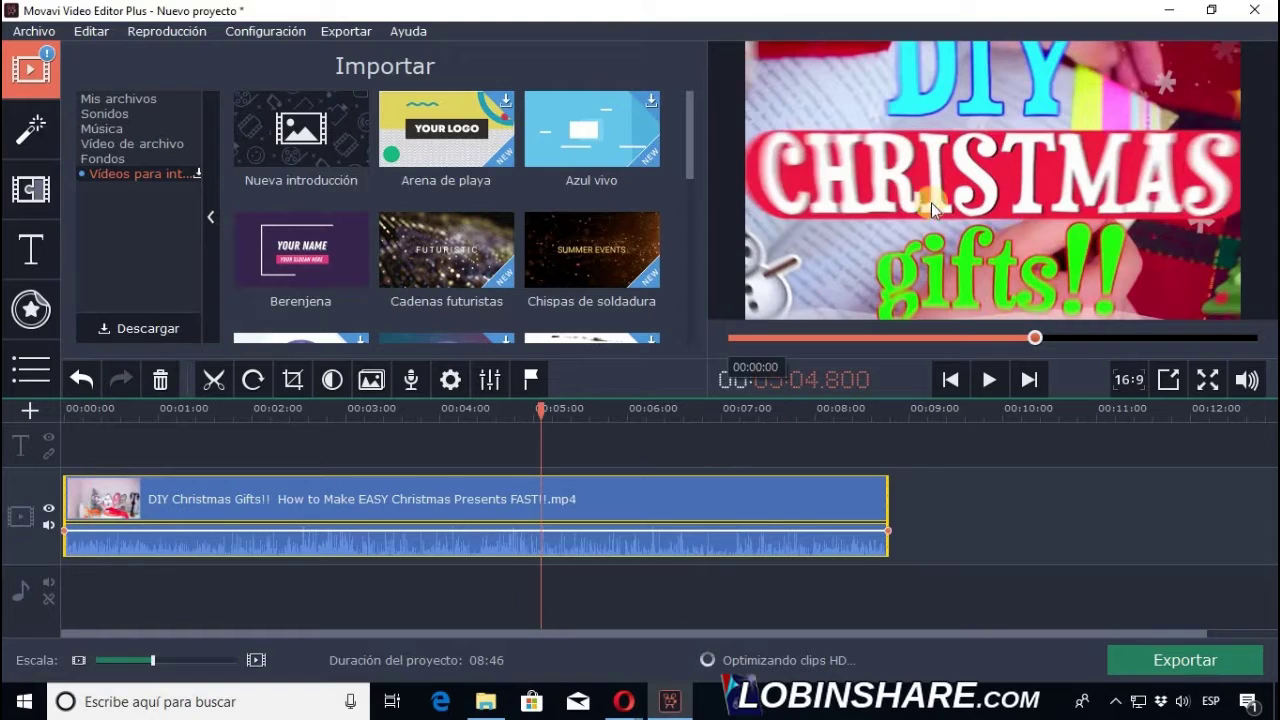
Step: Delete the DIY Christmas Gifts clip from the video track
click(501, 491)
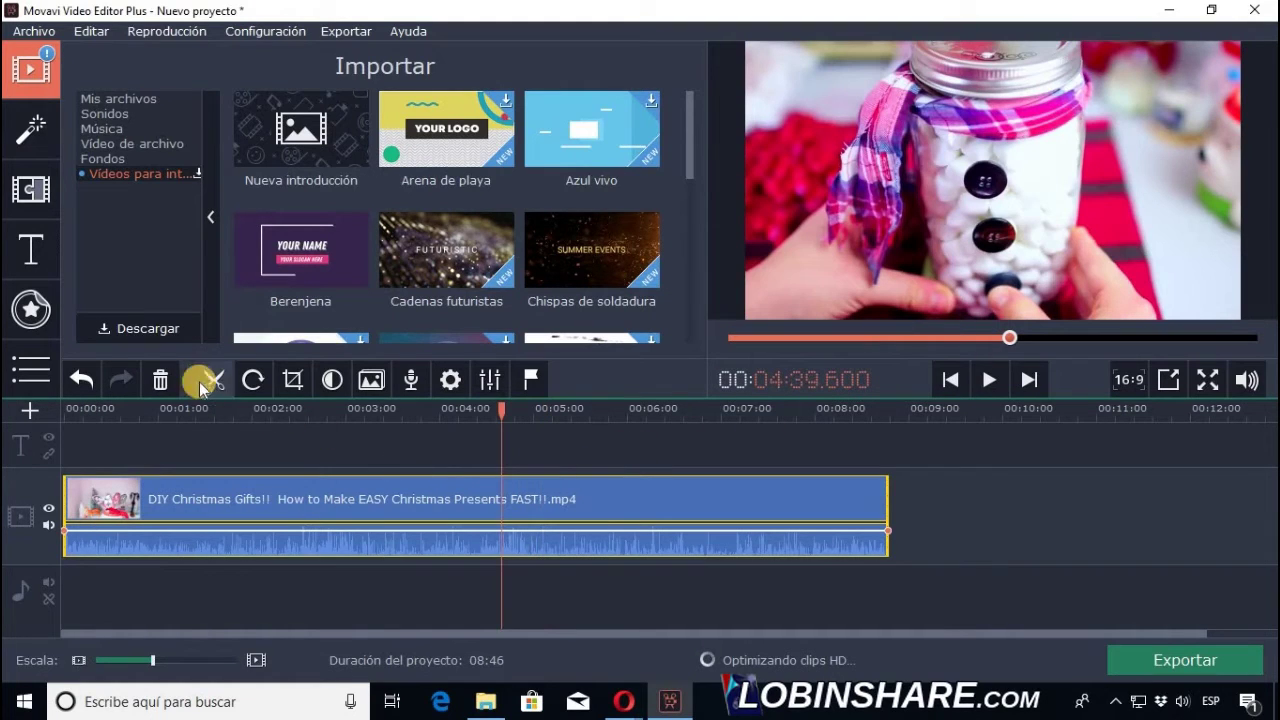
click(171, 380)
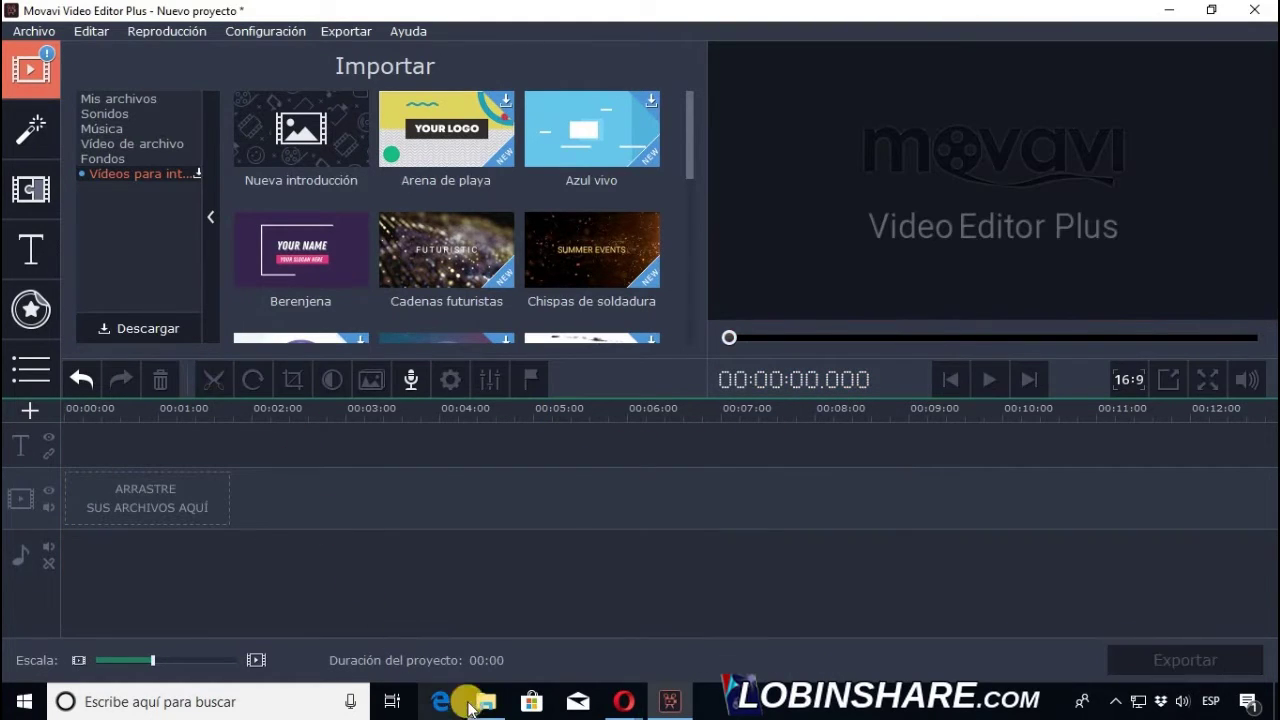
Step: Add the "Lazy Girl Approved FITNESS HACKS" video from the Vídeos folder to the empty video track
click(470, 704)
scroll(960, 519, down, 8)
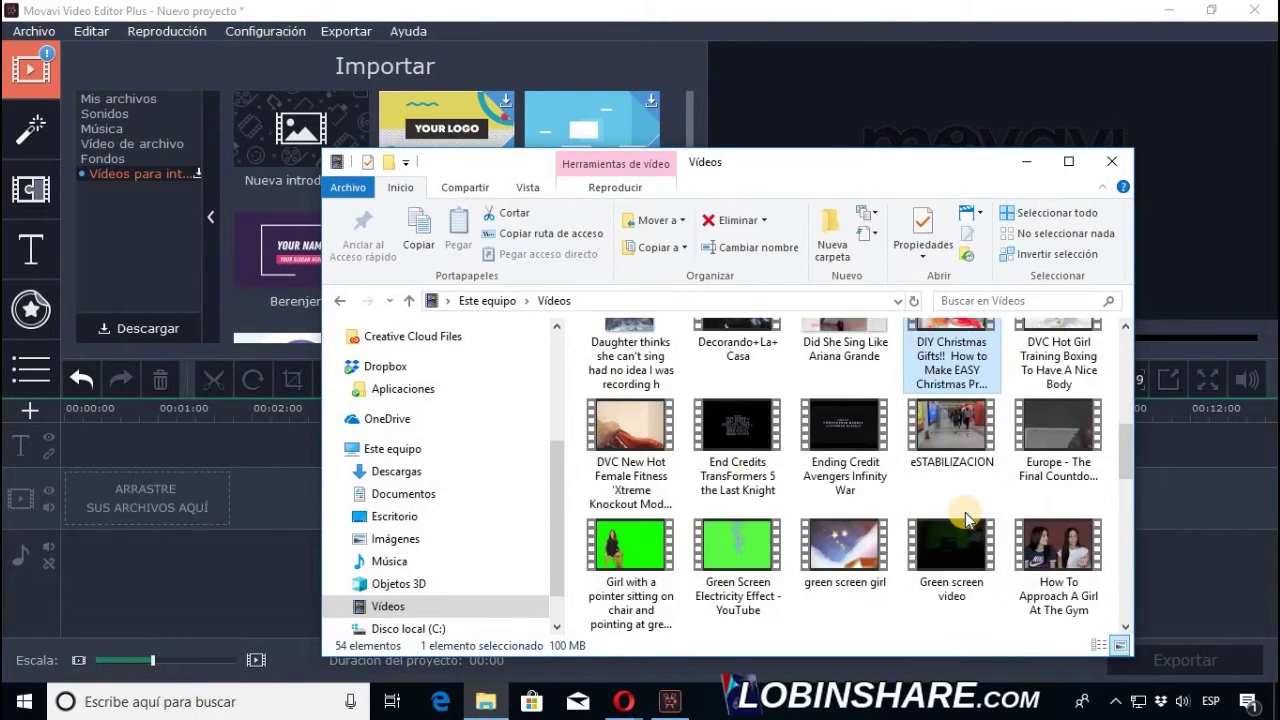
scroll(967, 519, up, 3)
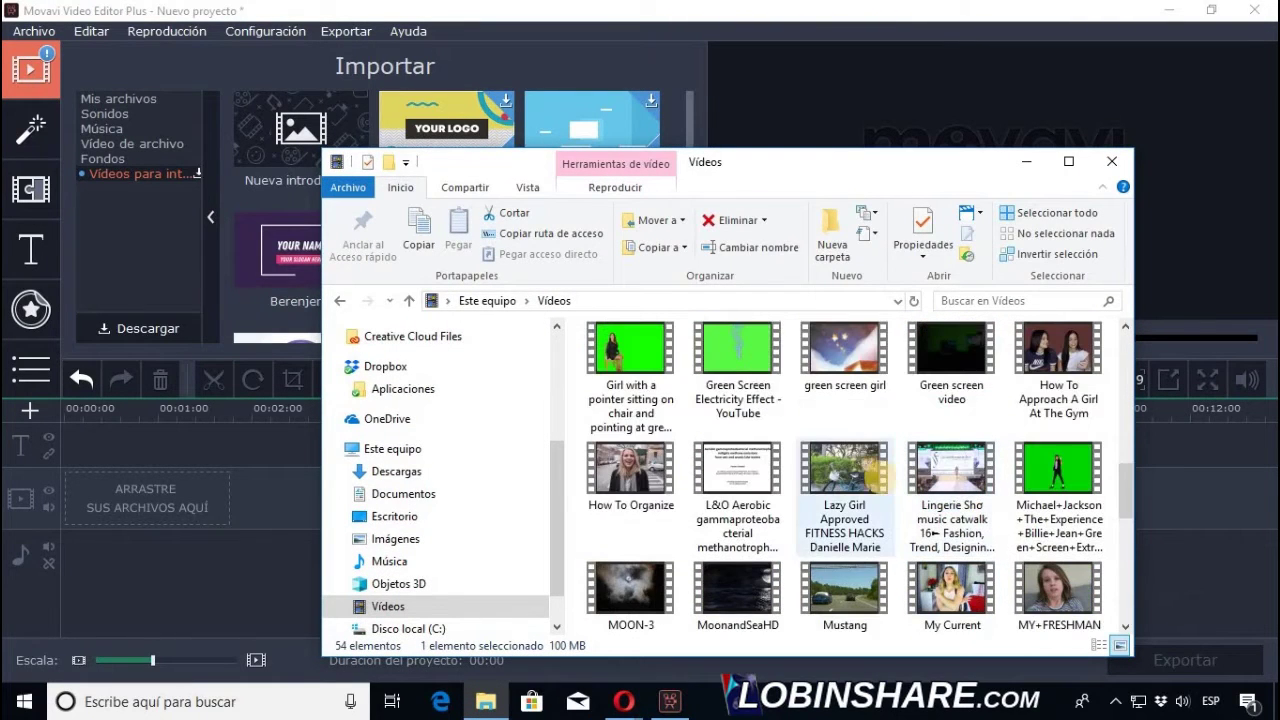
drag(873, 466, 181, 494)
click(1026, 163)
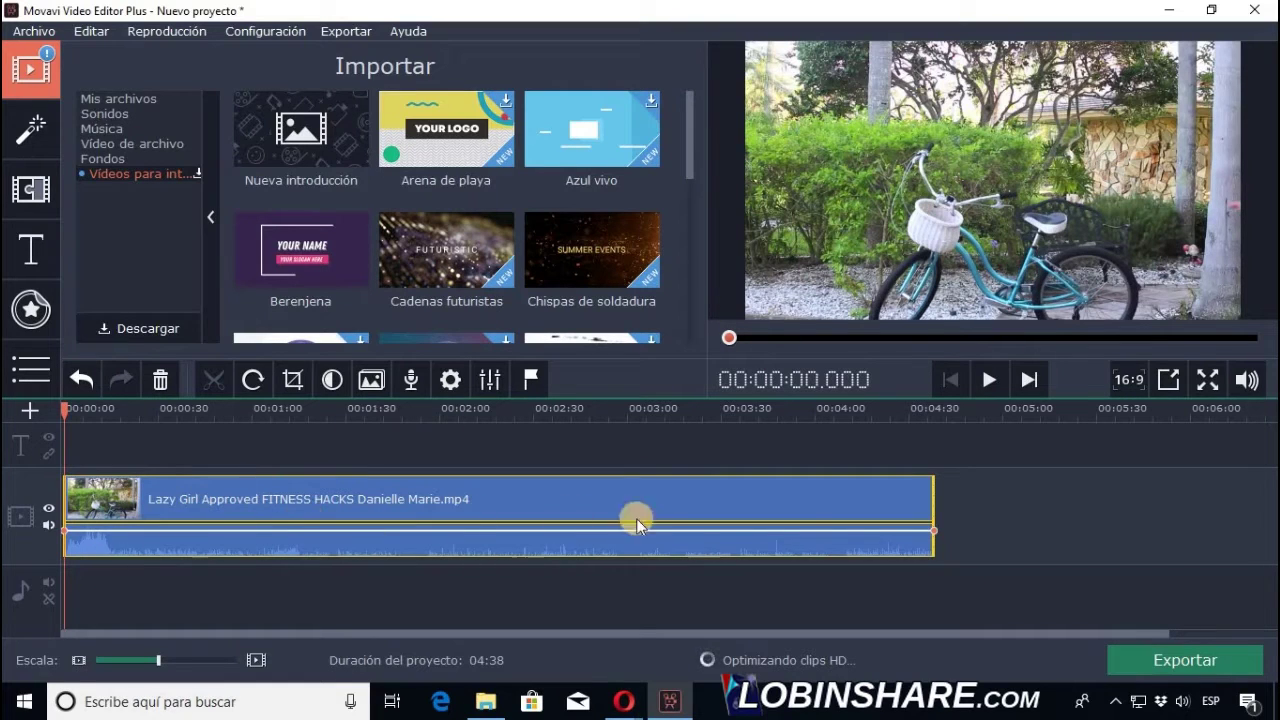
Step: Play the opening of the Lazy Girl clip to examine its title intro, and move the playhead to about 00:42.9
click(993, 388)
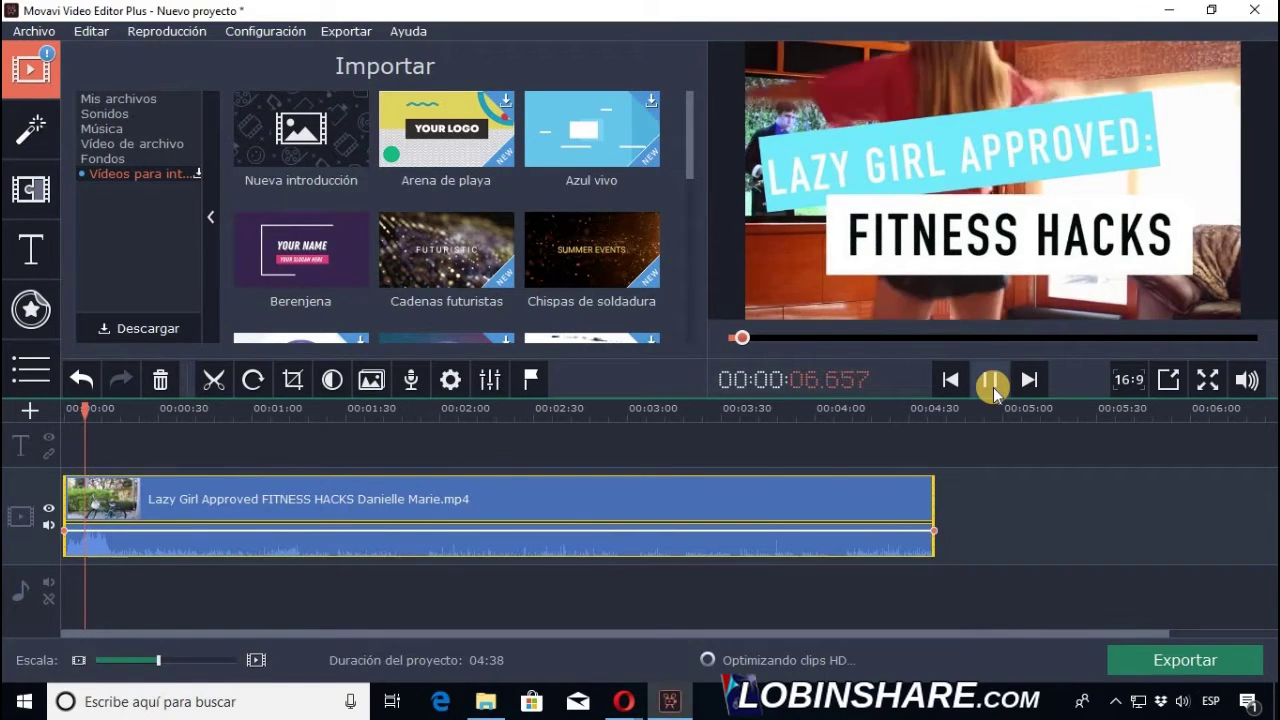
click(993, 387)
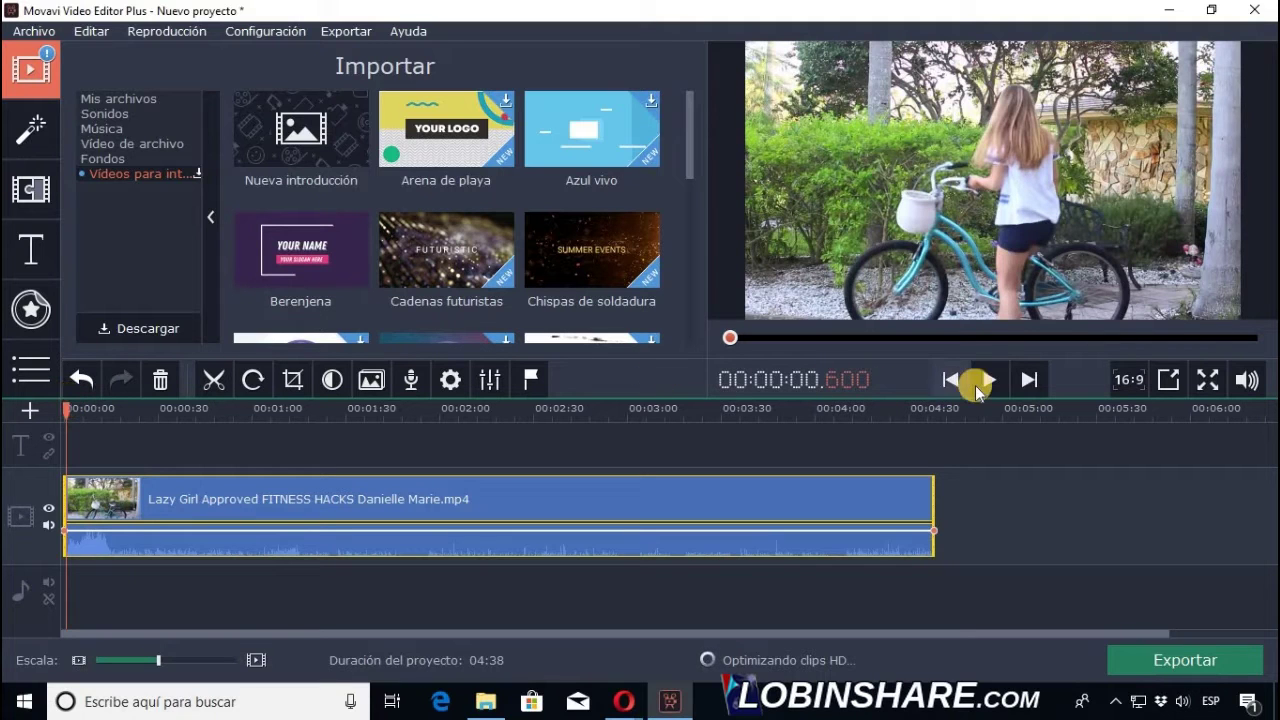
click(984, 386)
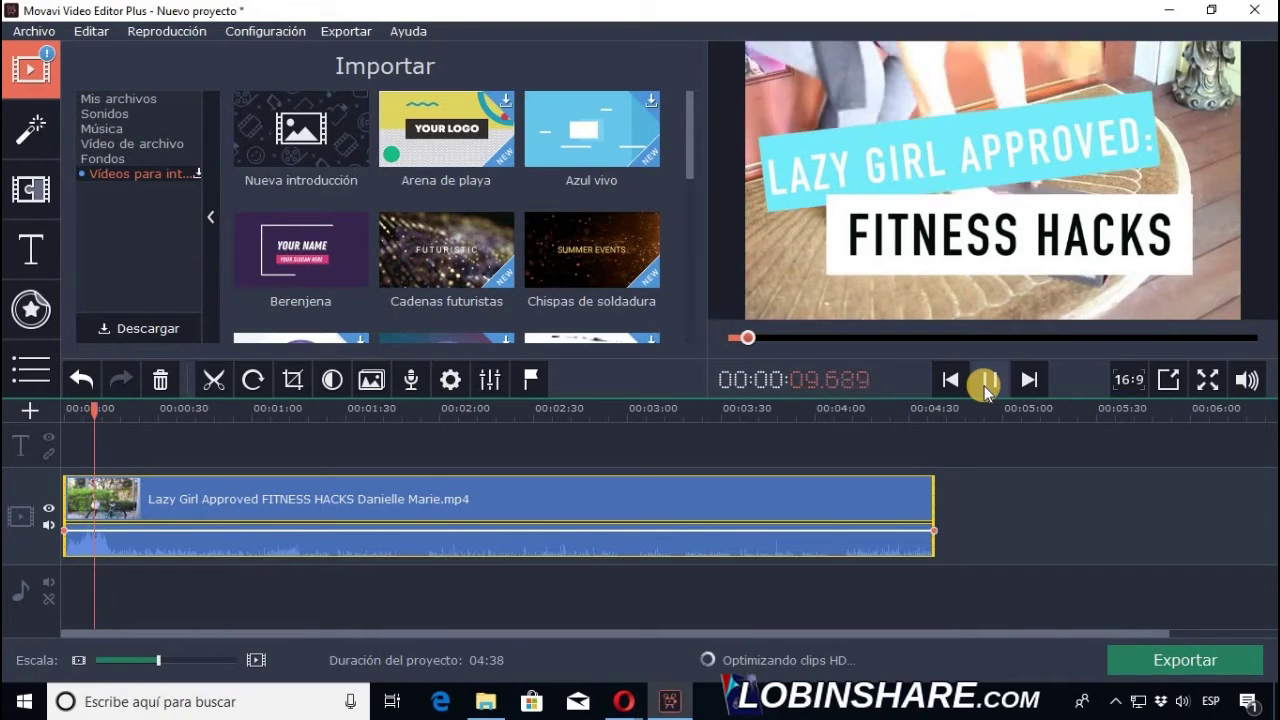
click(984, 384)
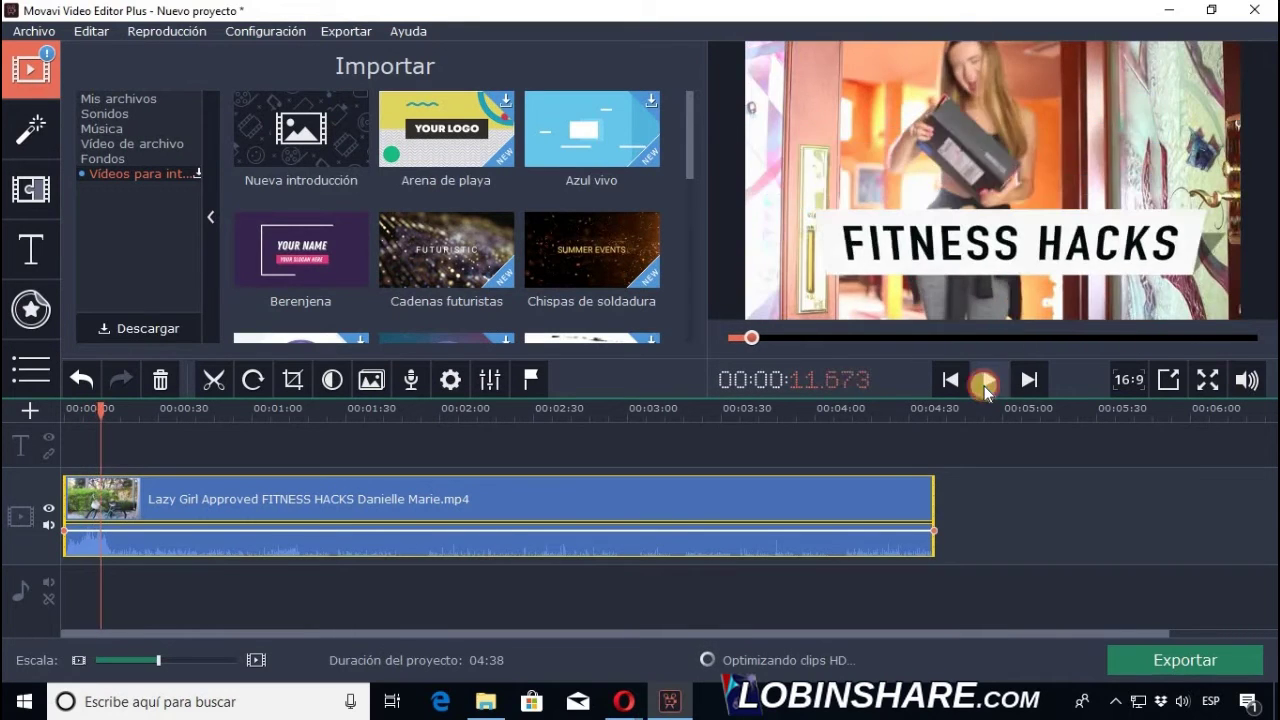
click(199, 498)
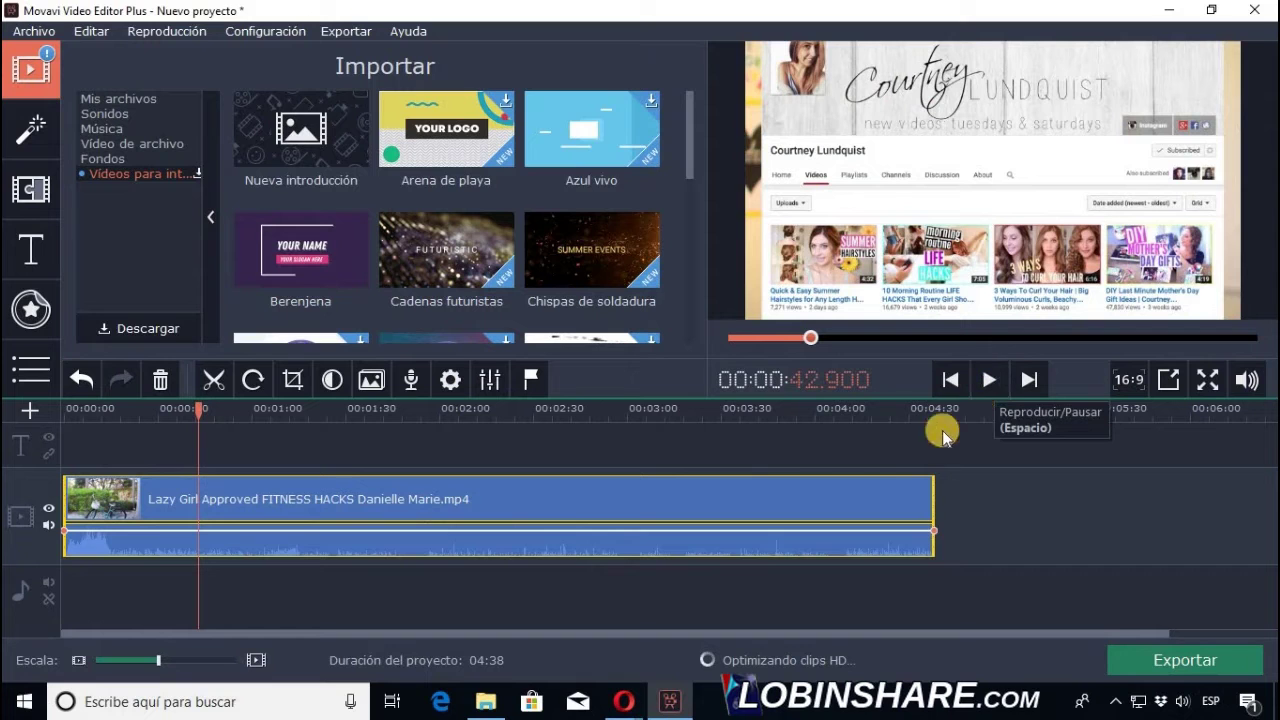
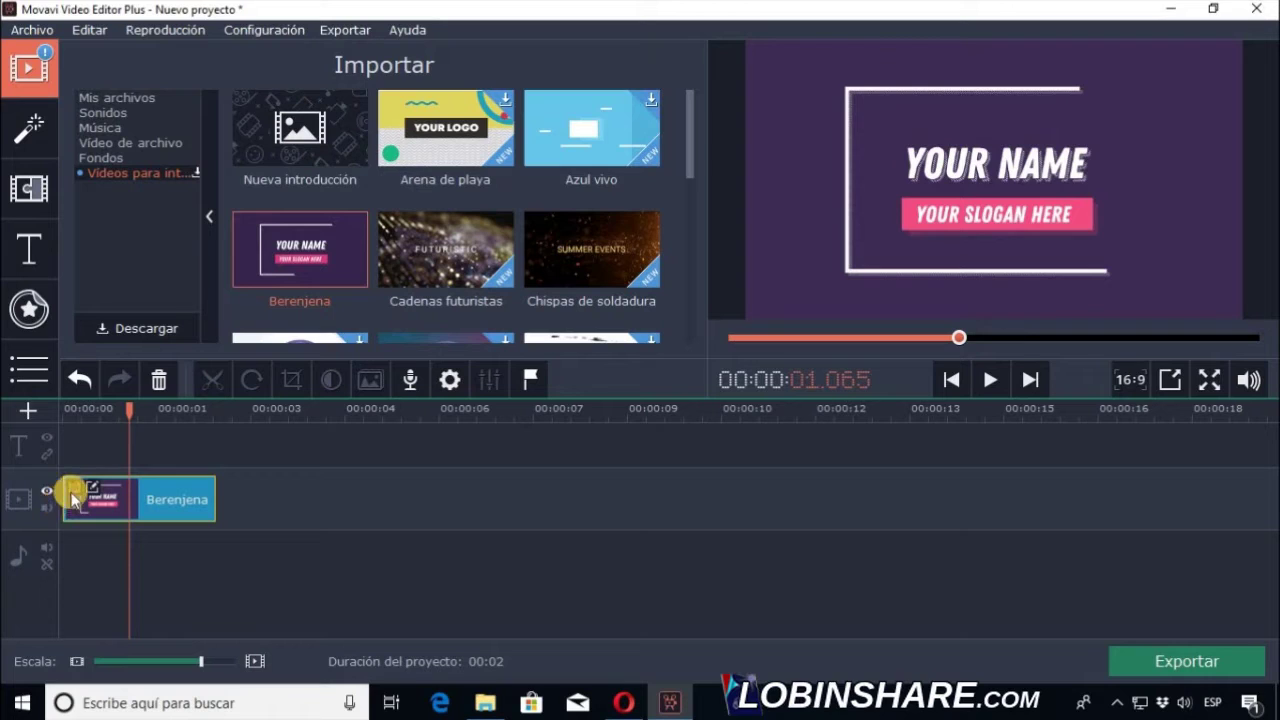
drag(689, 169, 666, 334)
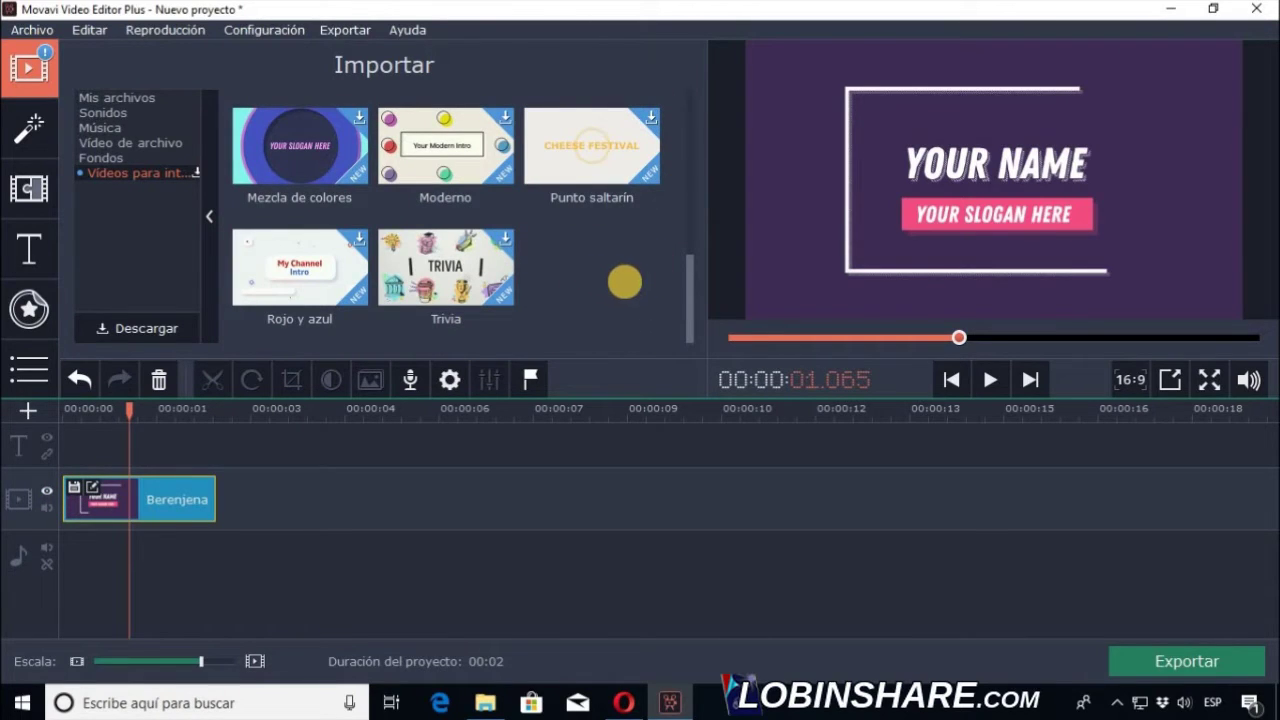
scroll(688, 291, up, 5)
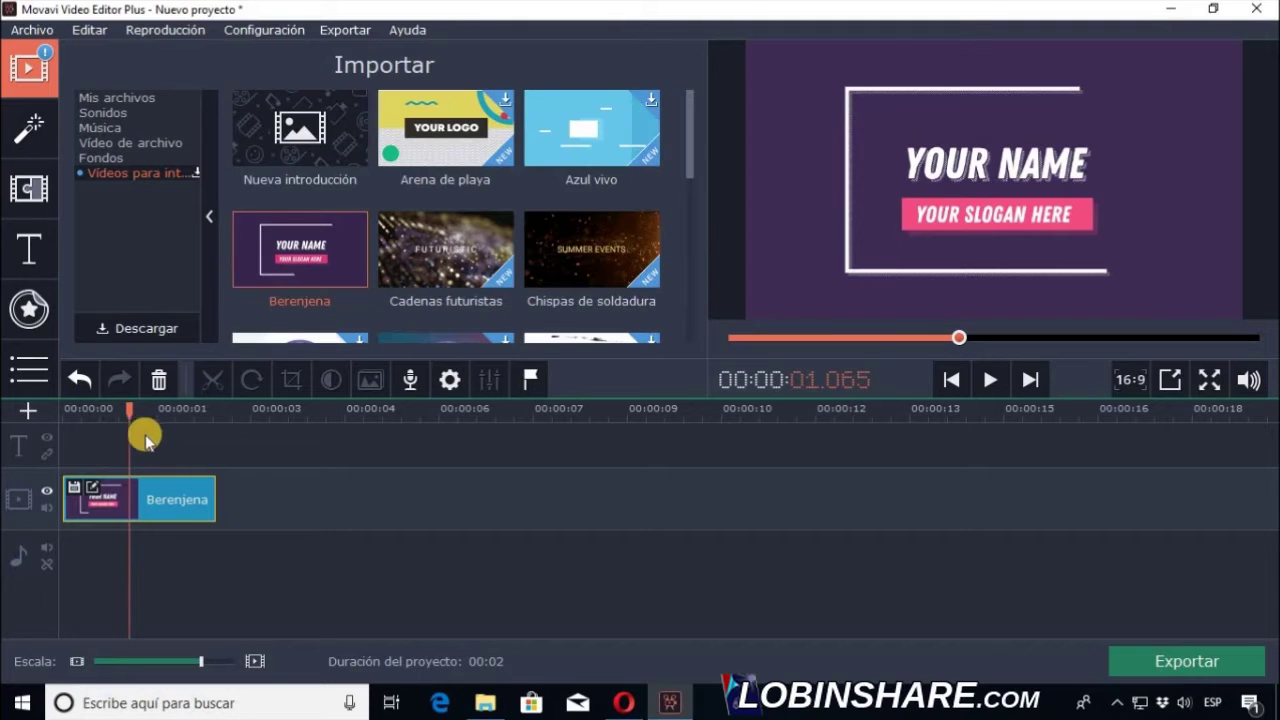
Step: Play the Berenjena intro clip on the timeline from its start to review its animation
click(58, 414)
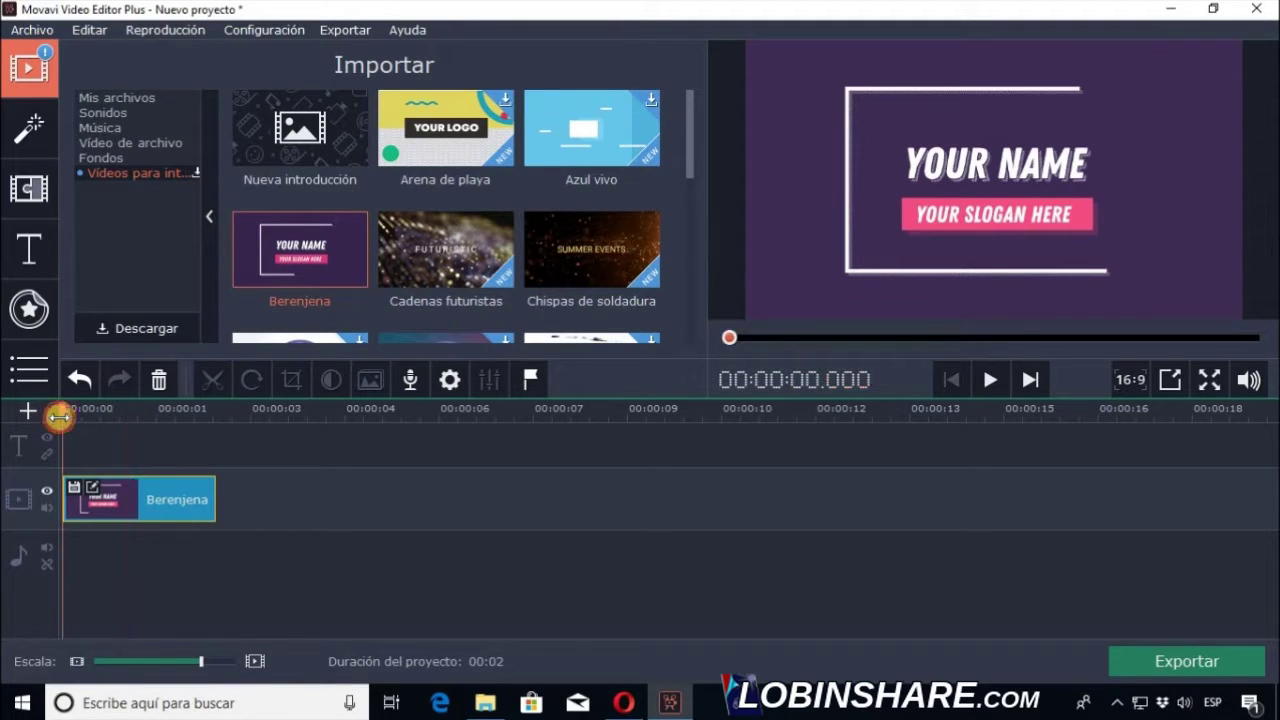
click(987, 381)
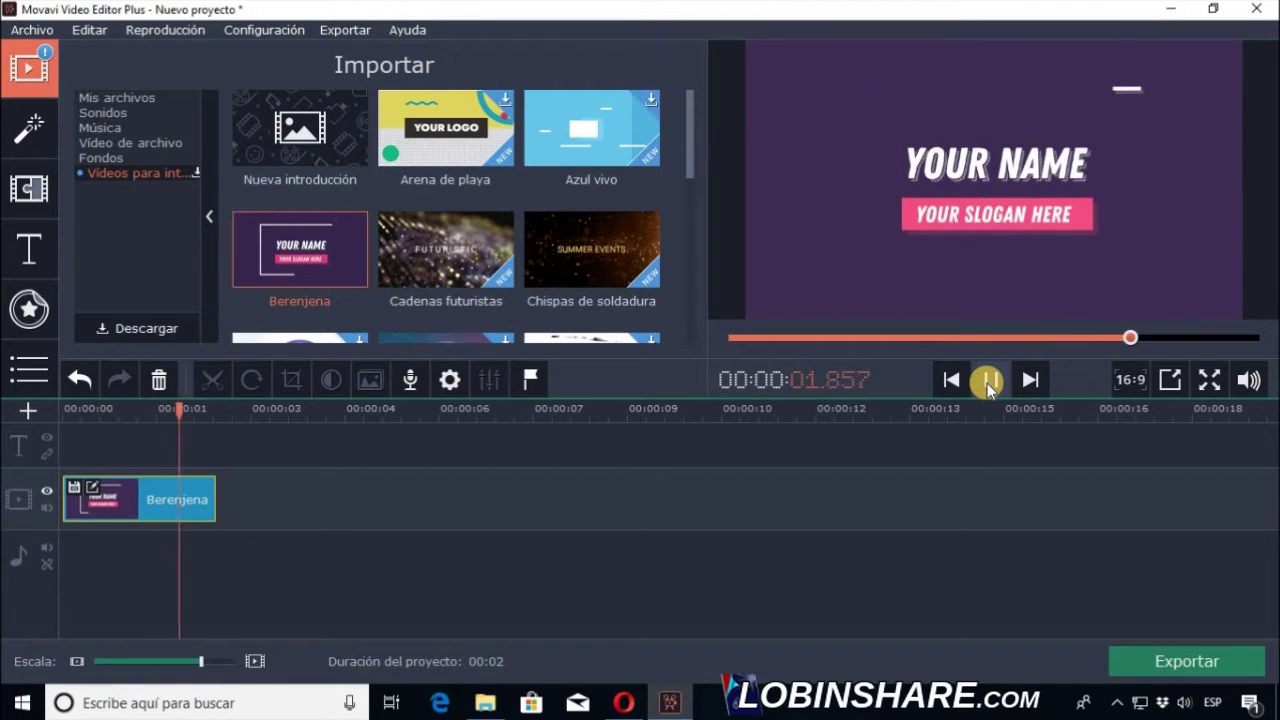
click(987, 381)
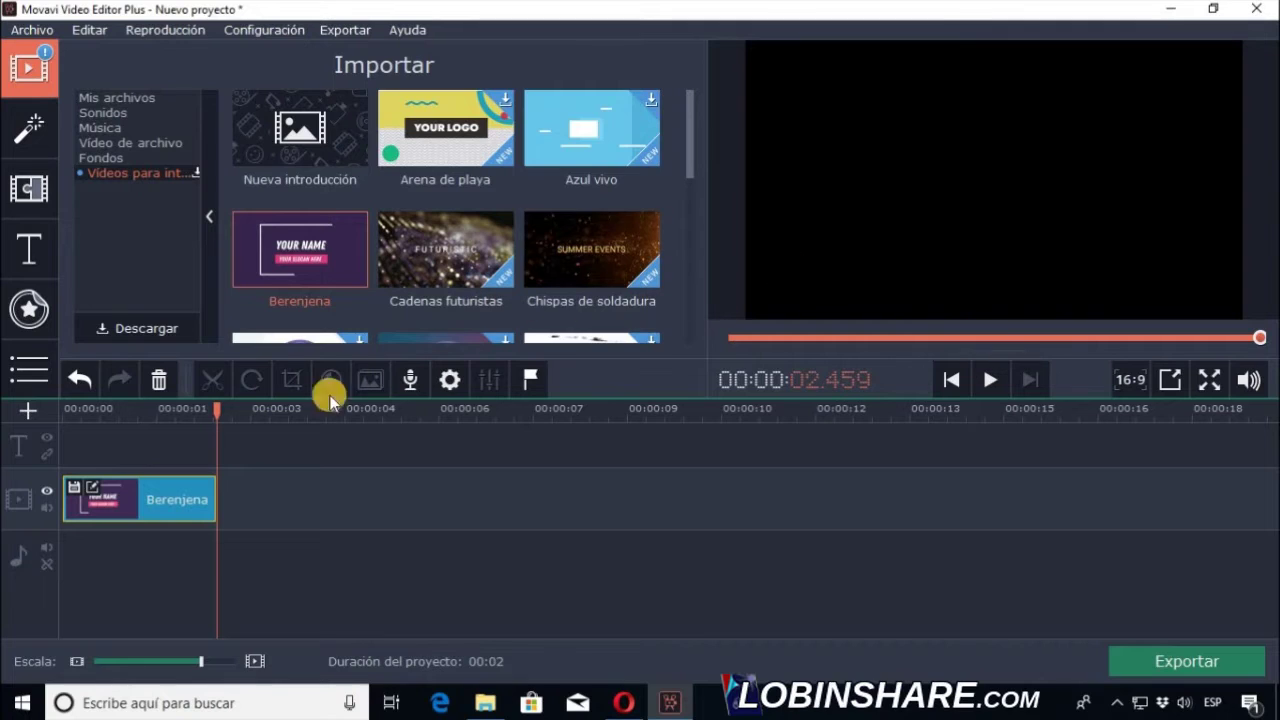
Step: Open the Berenjena intro for editing and play its title and background layers through to the end
click(90, 487)
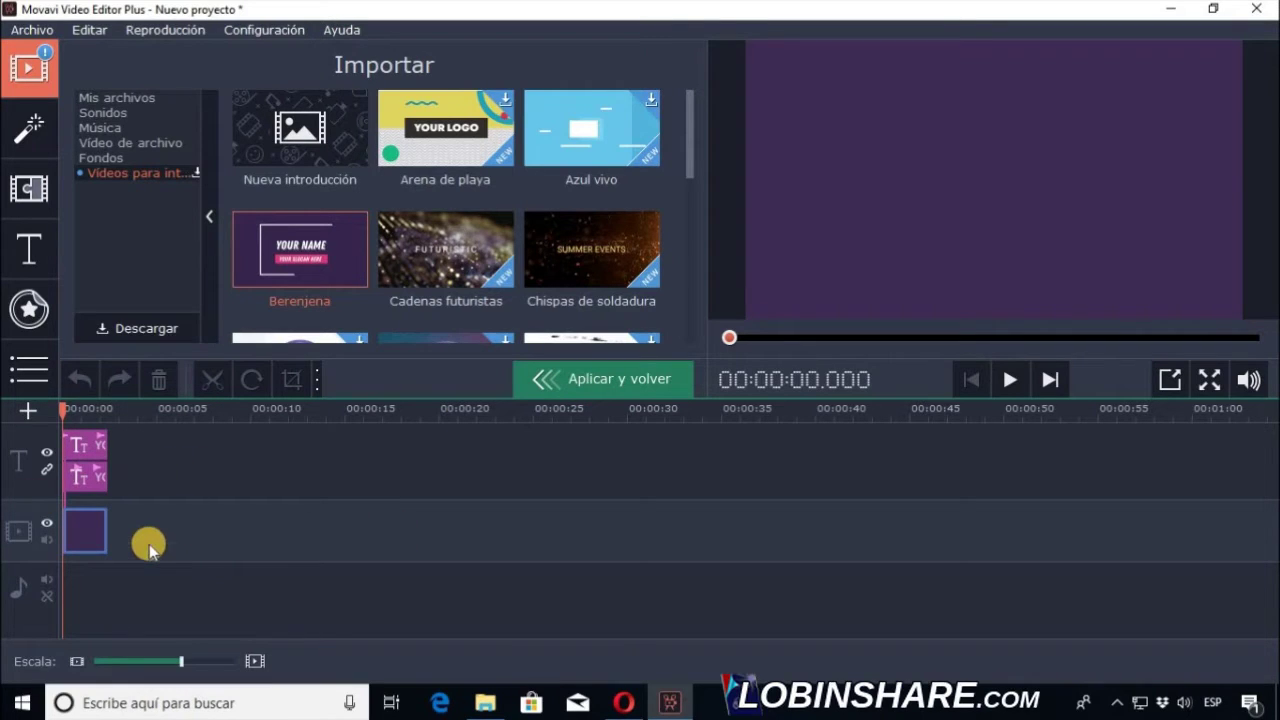
drag(689, 149, 593, 299)
drag(686, 290, 686, 110)
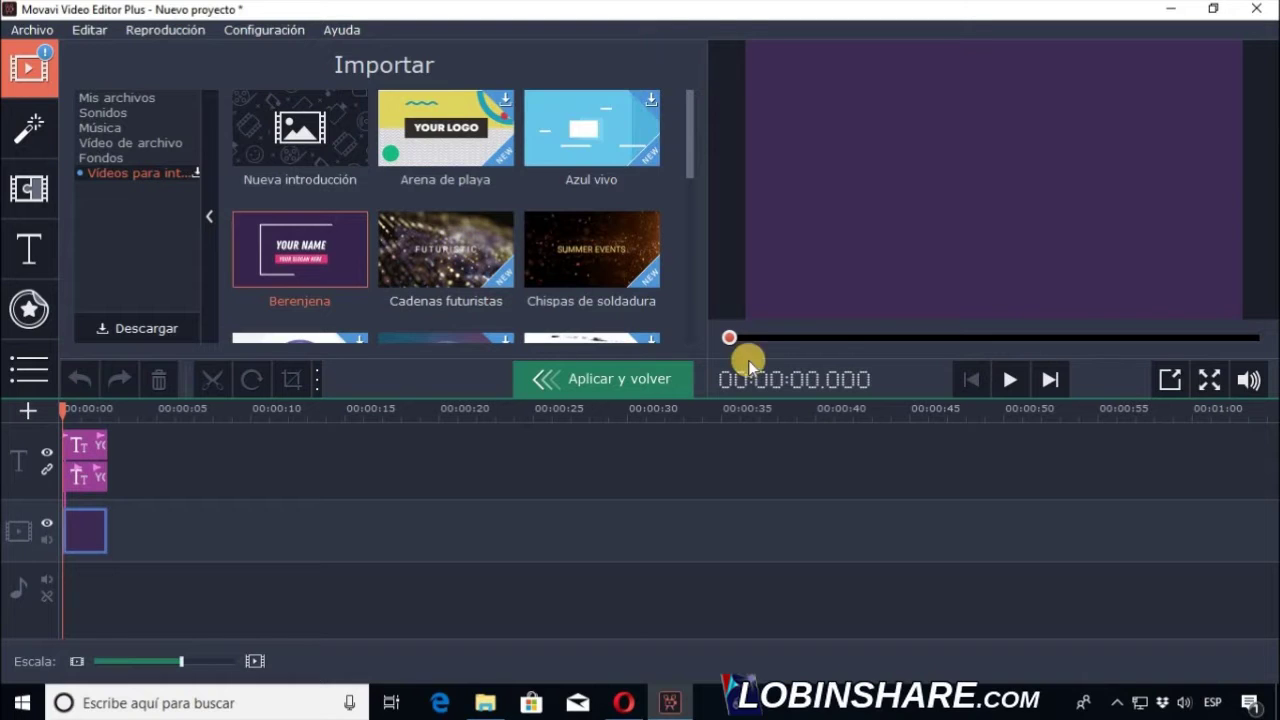
click(1025, 386)
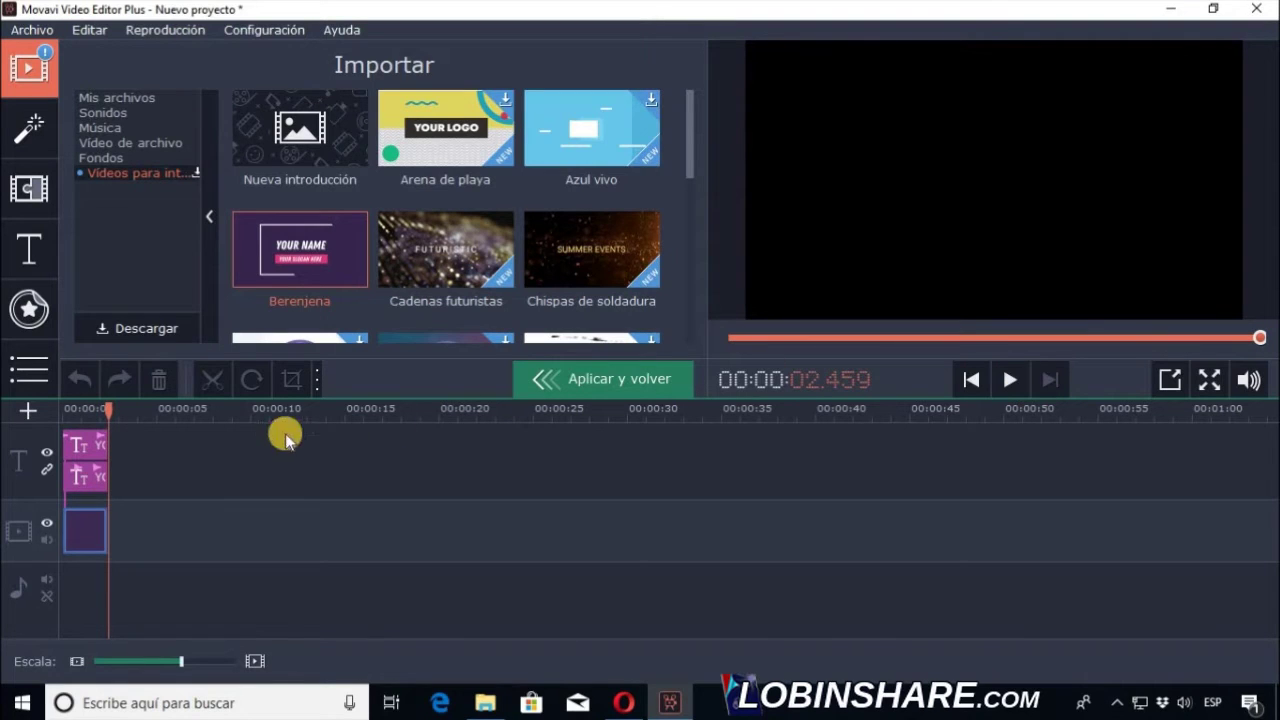
Step: Move both title clips to just after the purple background clip and play the background and titles separately
click(83, 447)
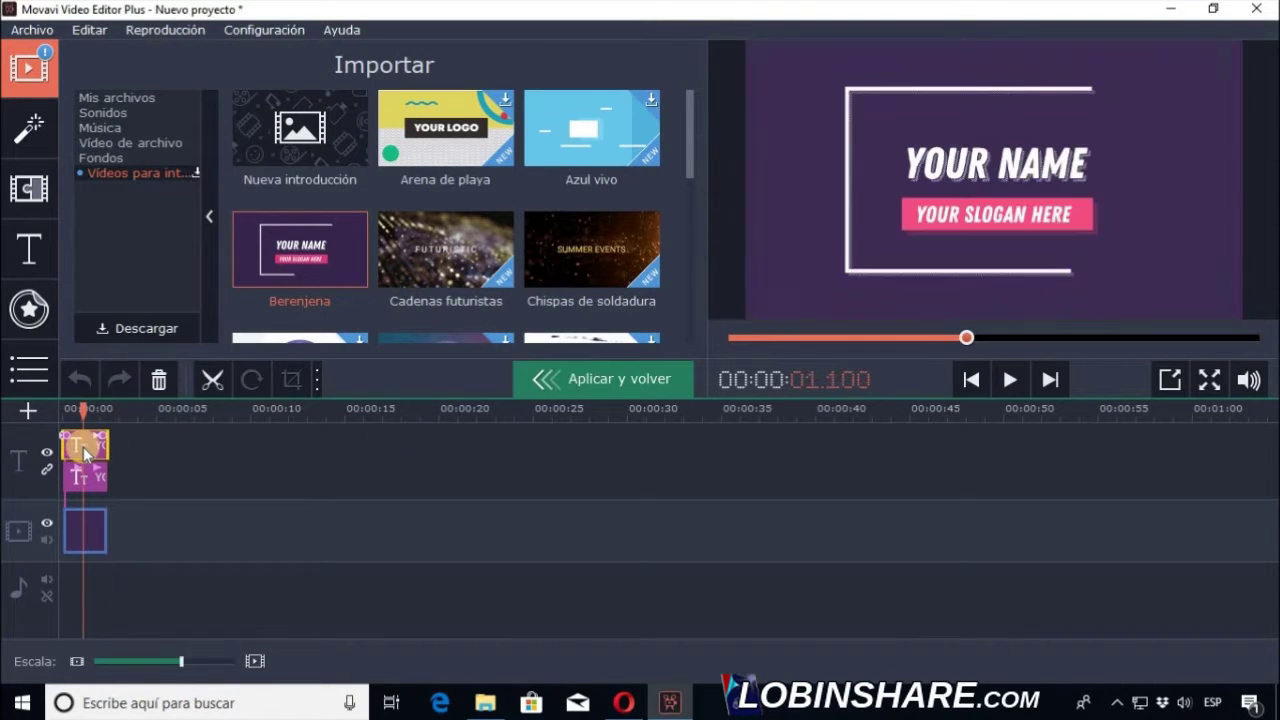
drag(83, 447, 87, 537)
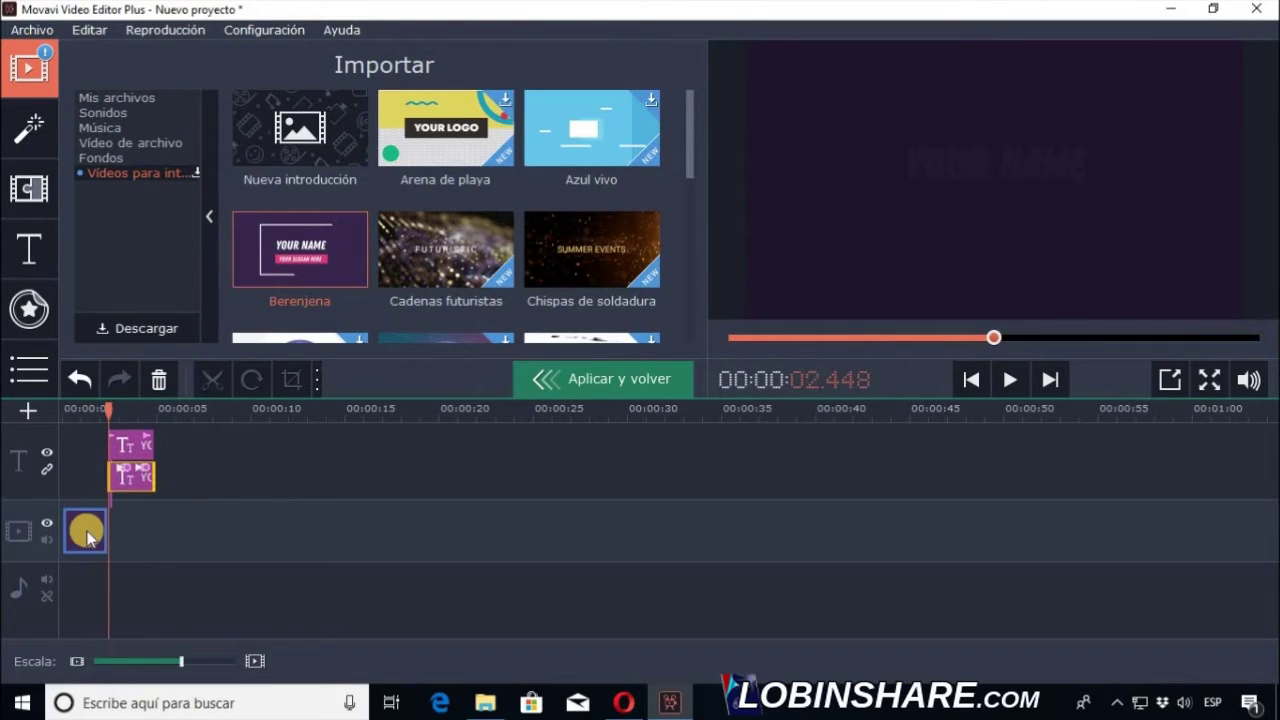
click(64, 412)
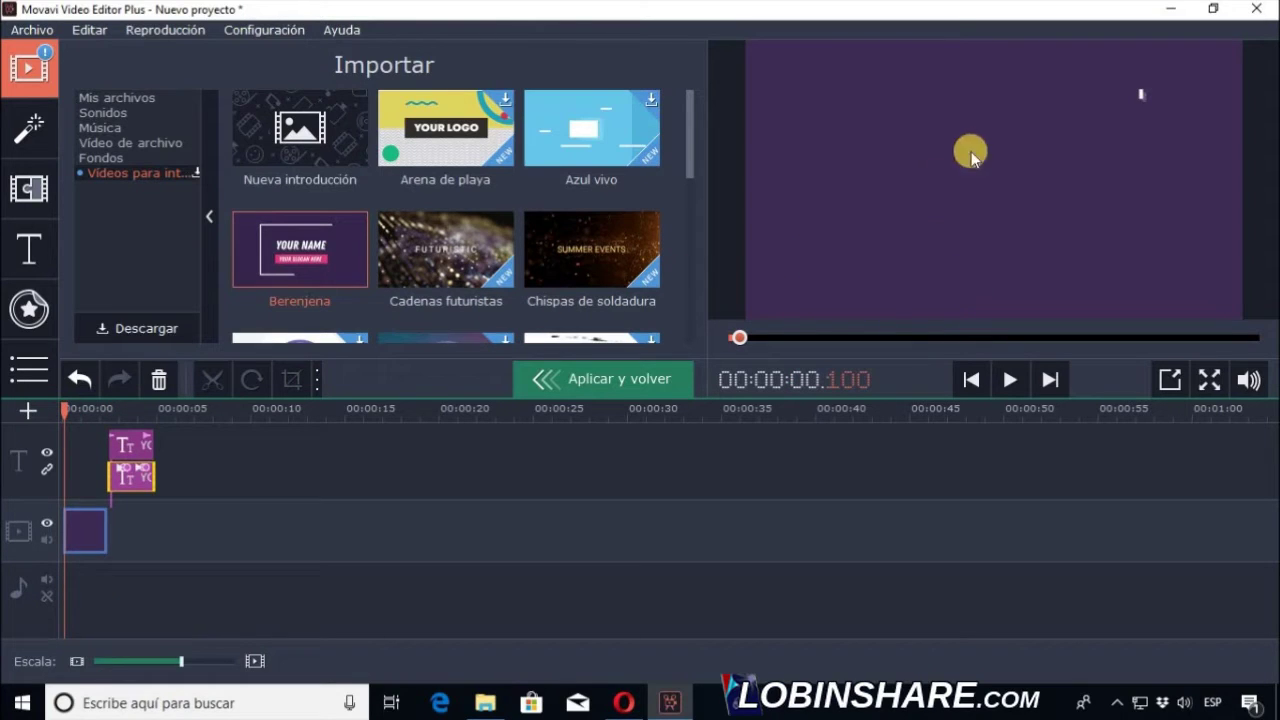
click(1013, 379)
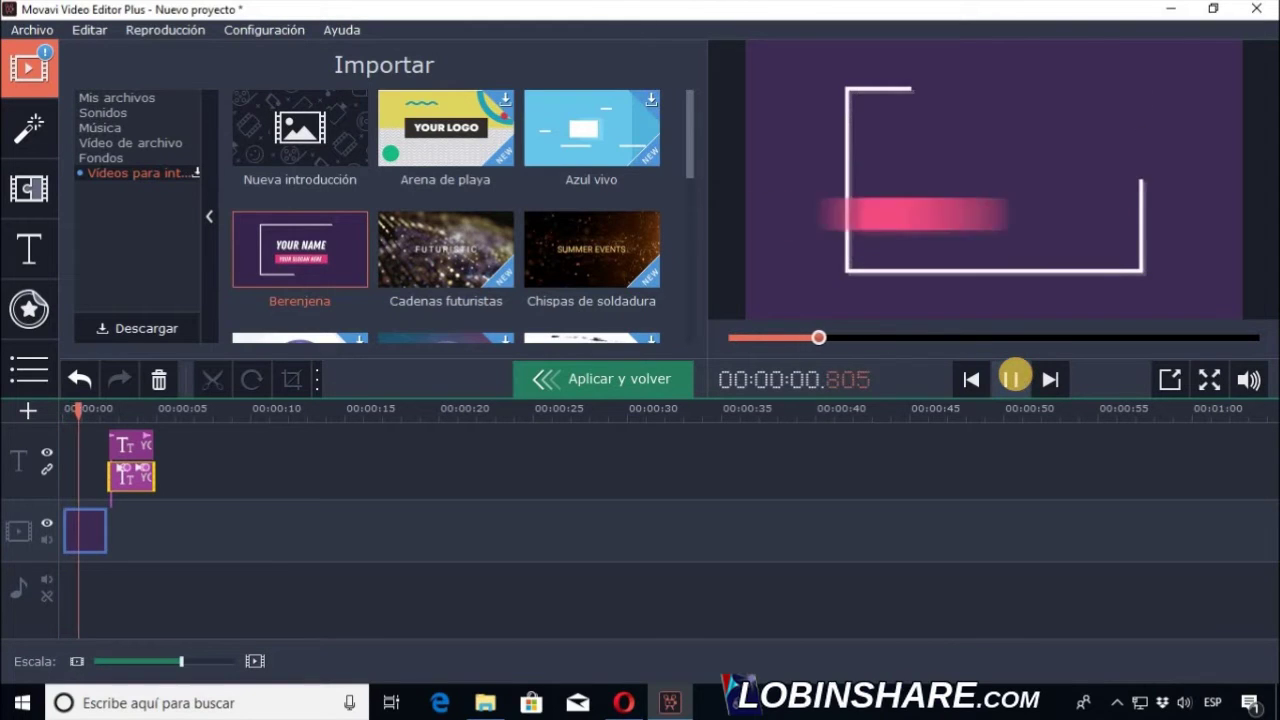
click(1014, 380)
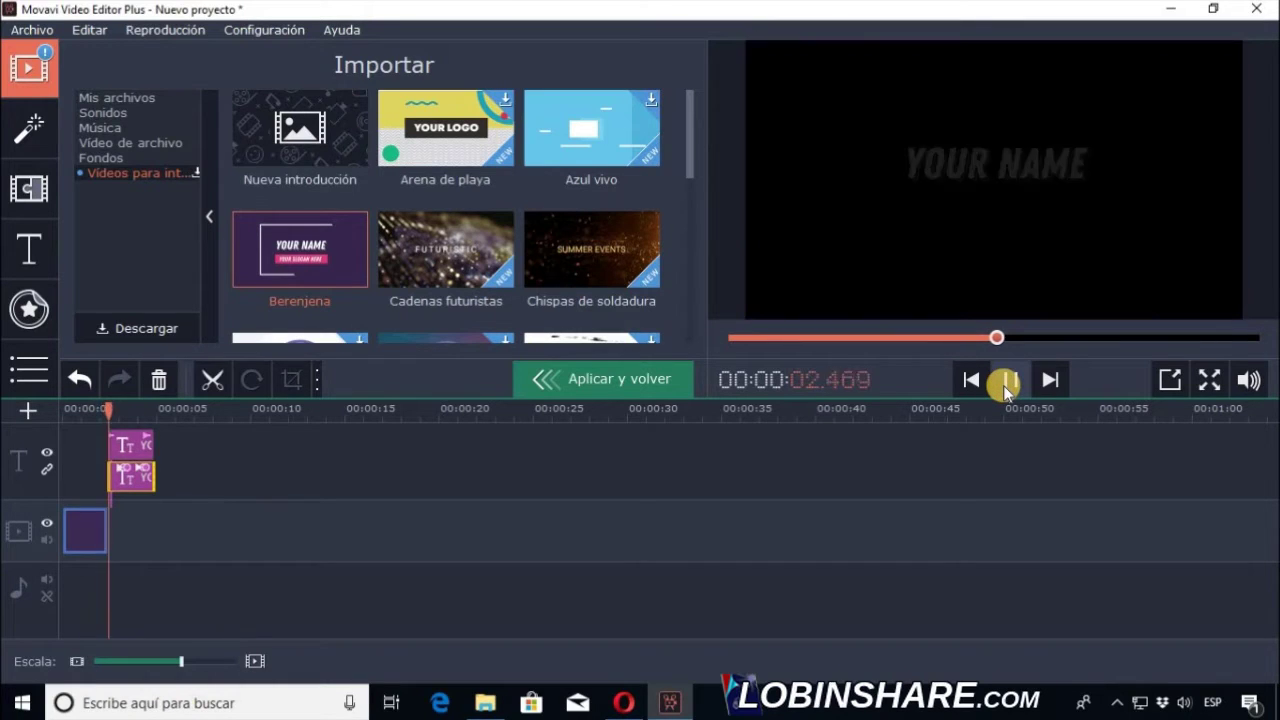
click(1006, 382)
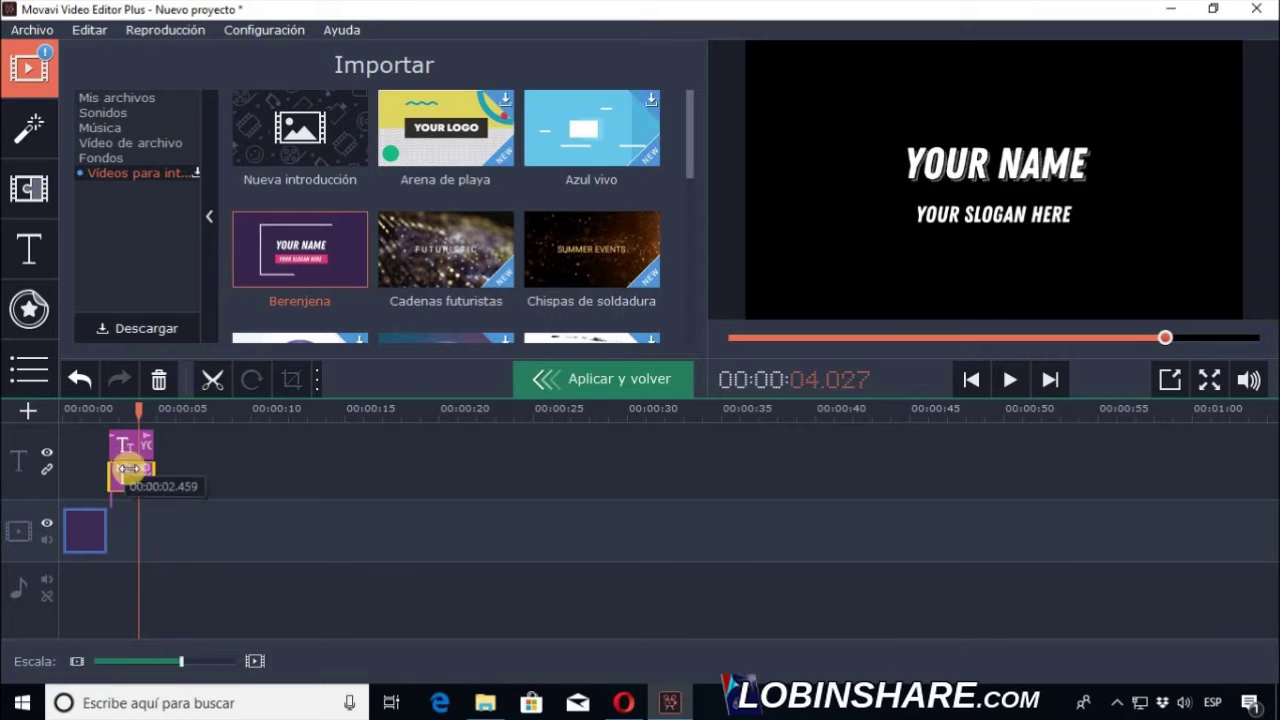
Step: Move both title clips back to the start of the timeline, above the purple background clip
click(83, 412)
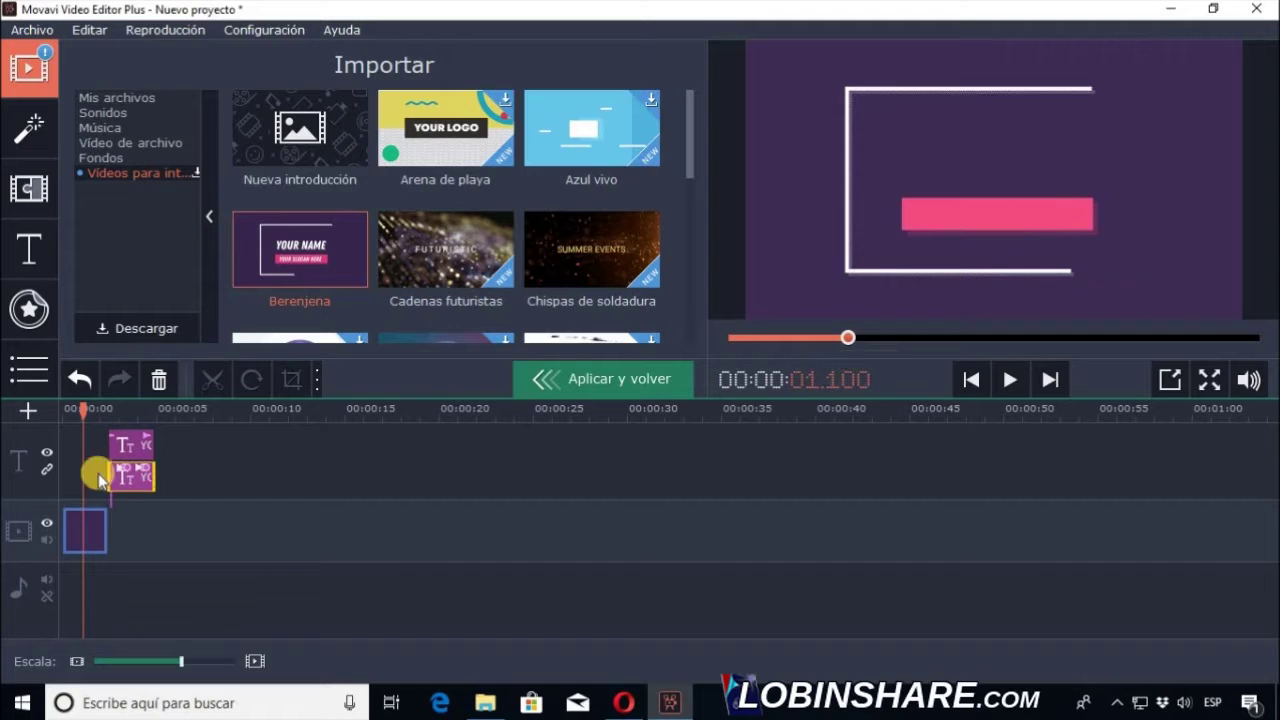
drag(132, 465, 75, 444)
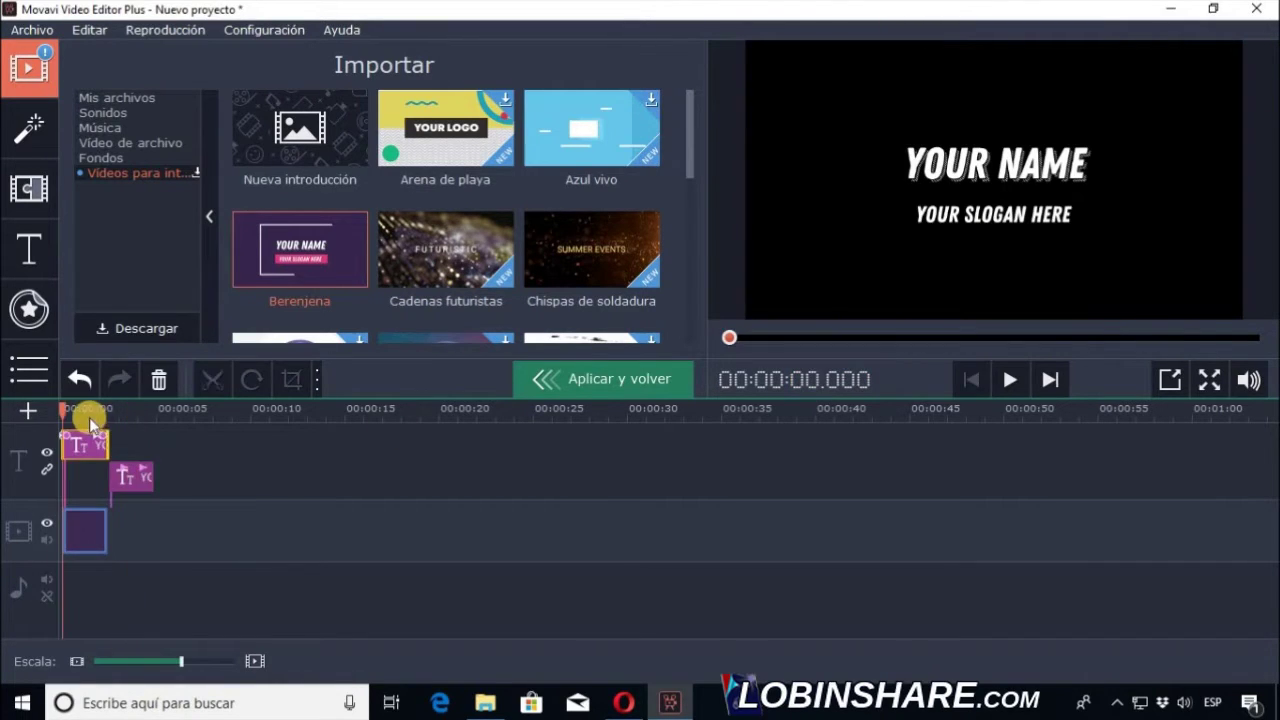
click(88, 412)
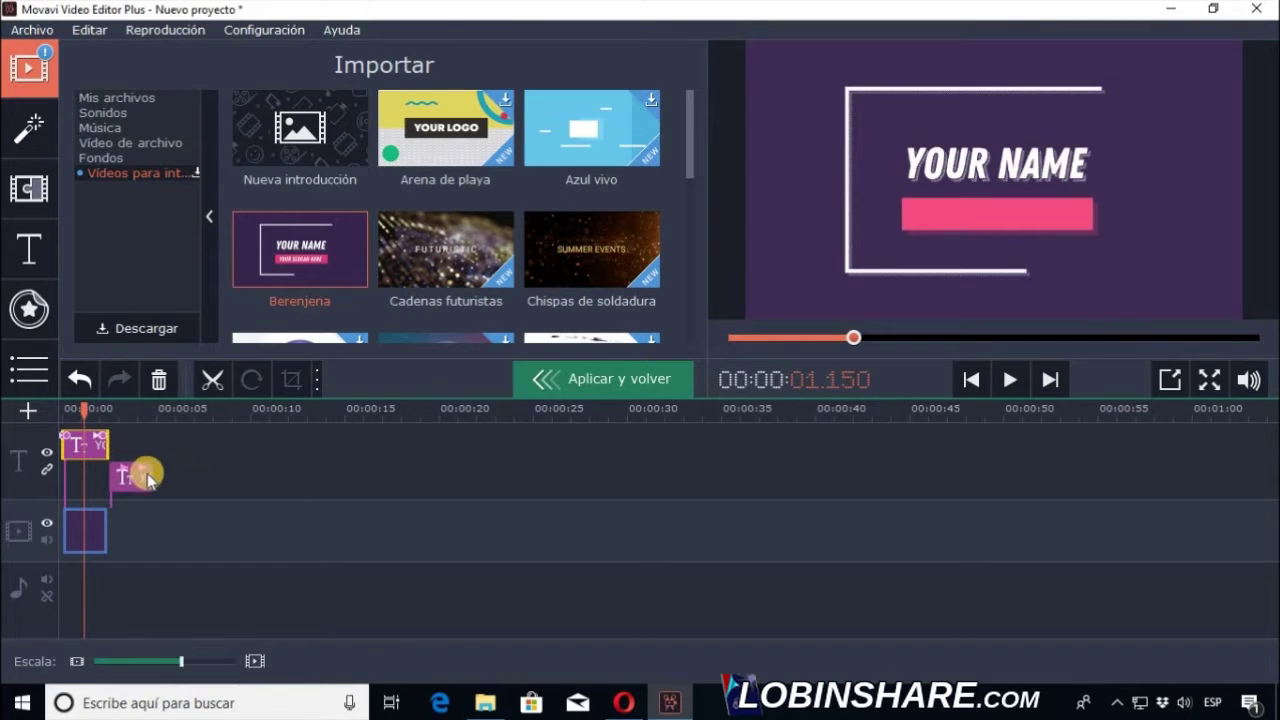
drag(145, 486, 98, 478)
click(85, 408)
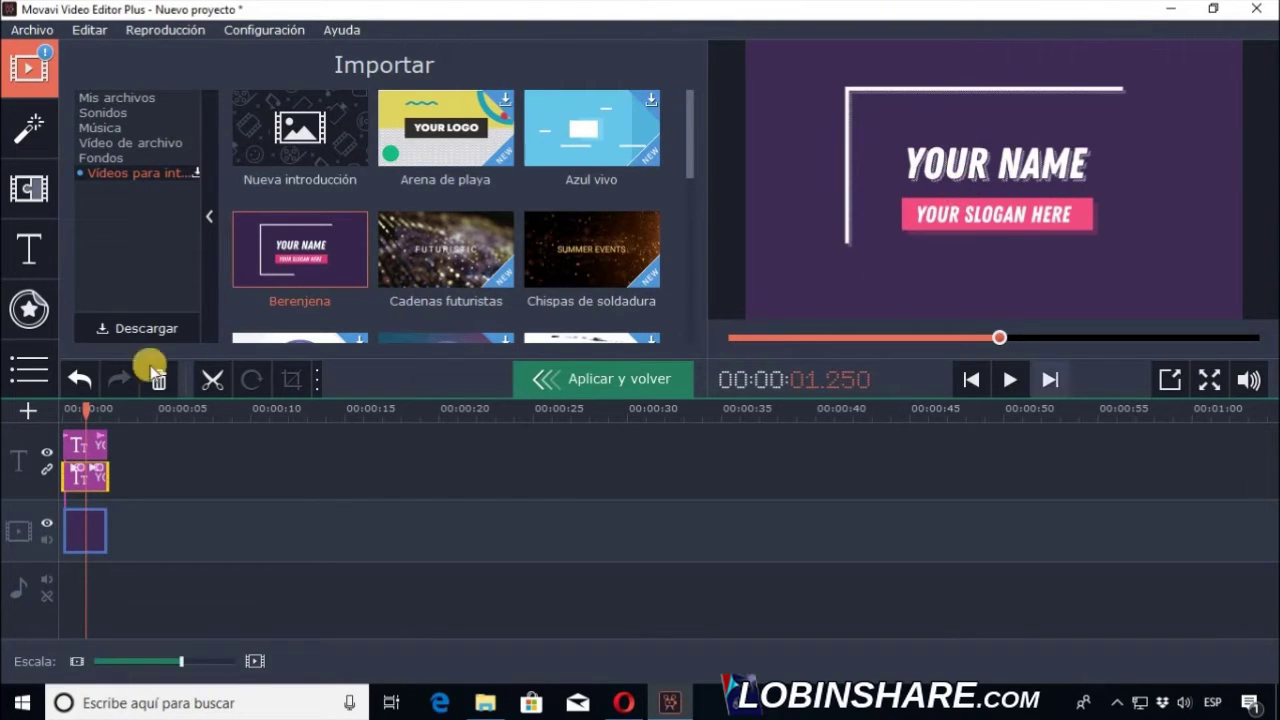
Step: Play the Berenjena intro from the start, with both titles over the purple background, and stop near its end
click(64, 421)
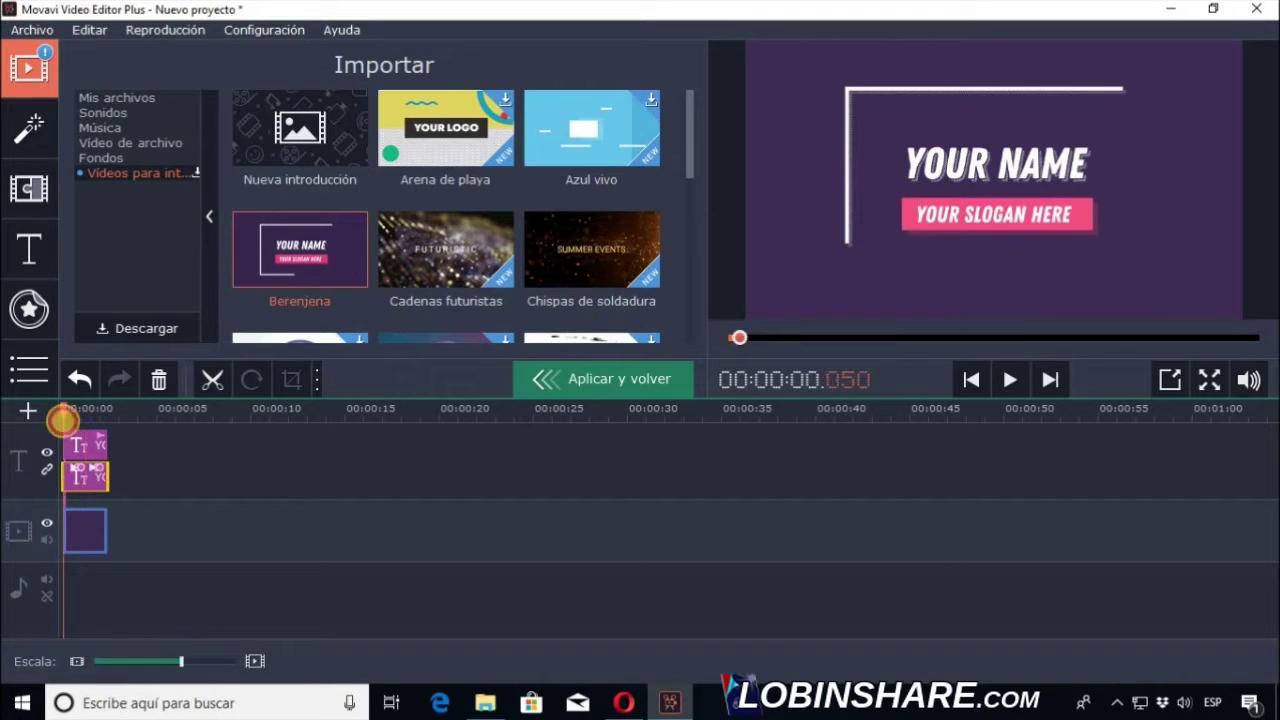
click(1006, 380)
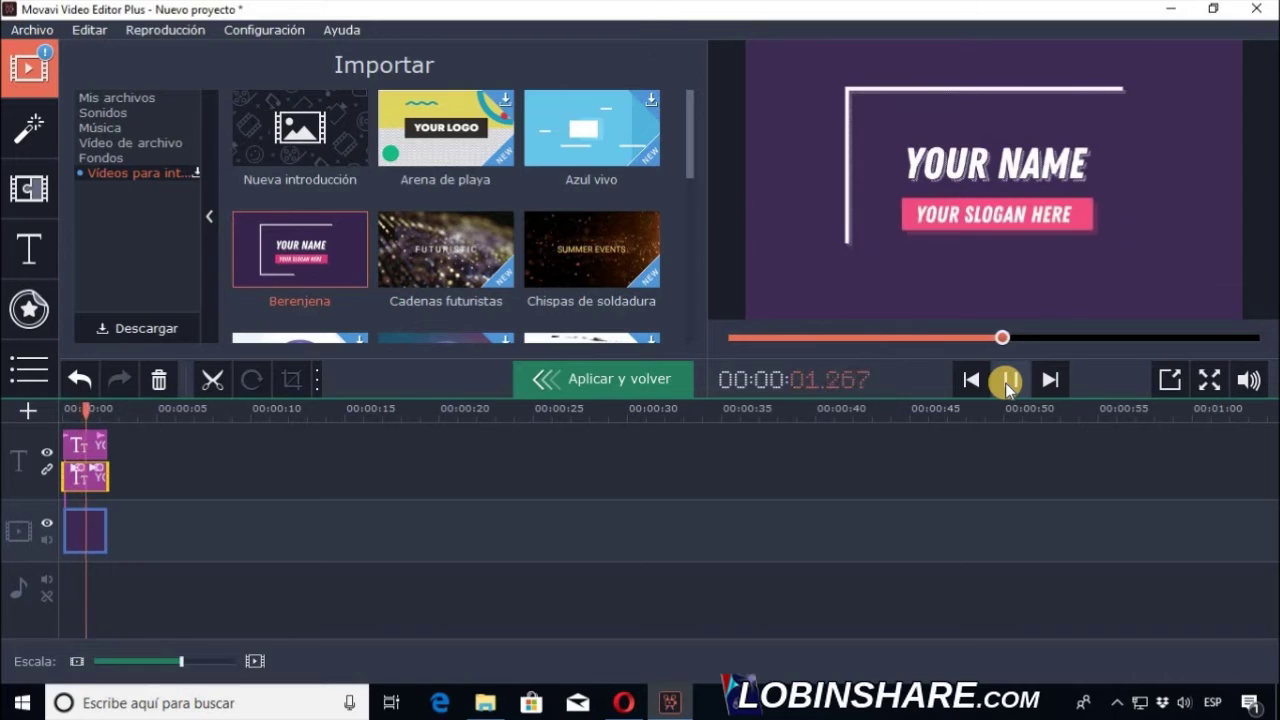
click(1006, 380)
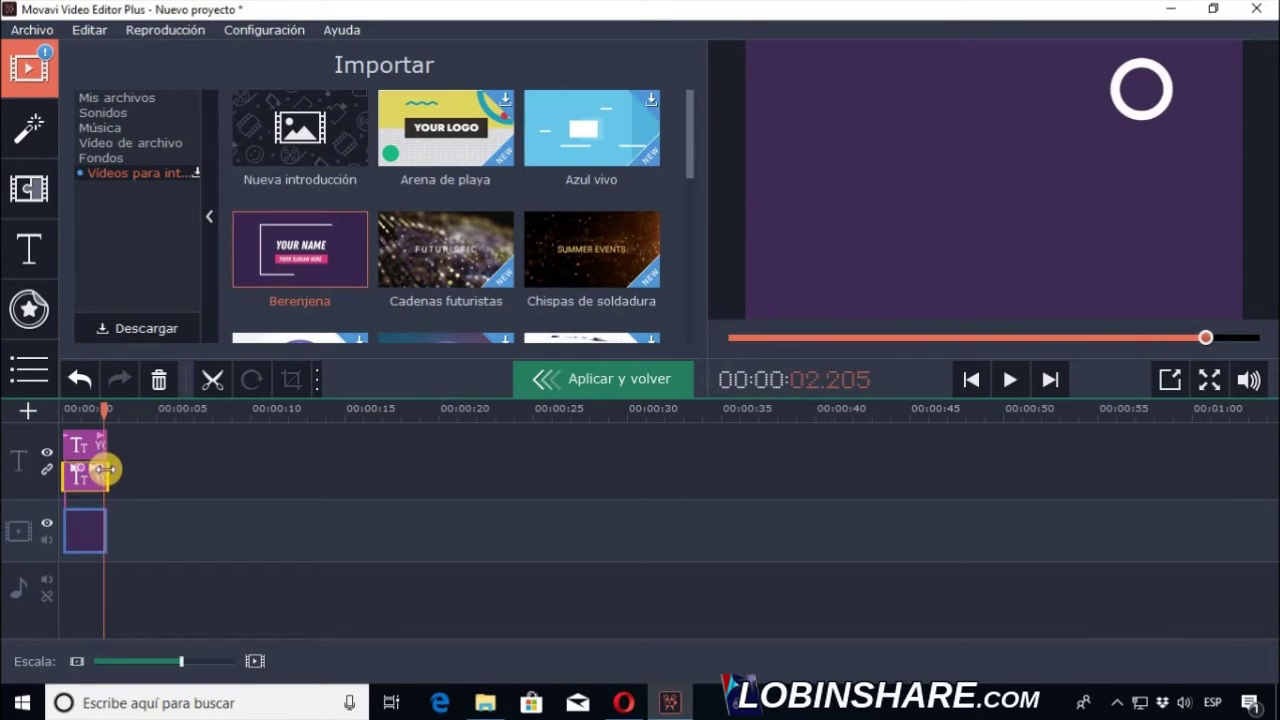
drag(105, 469, 100, 468)
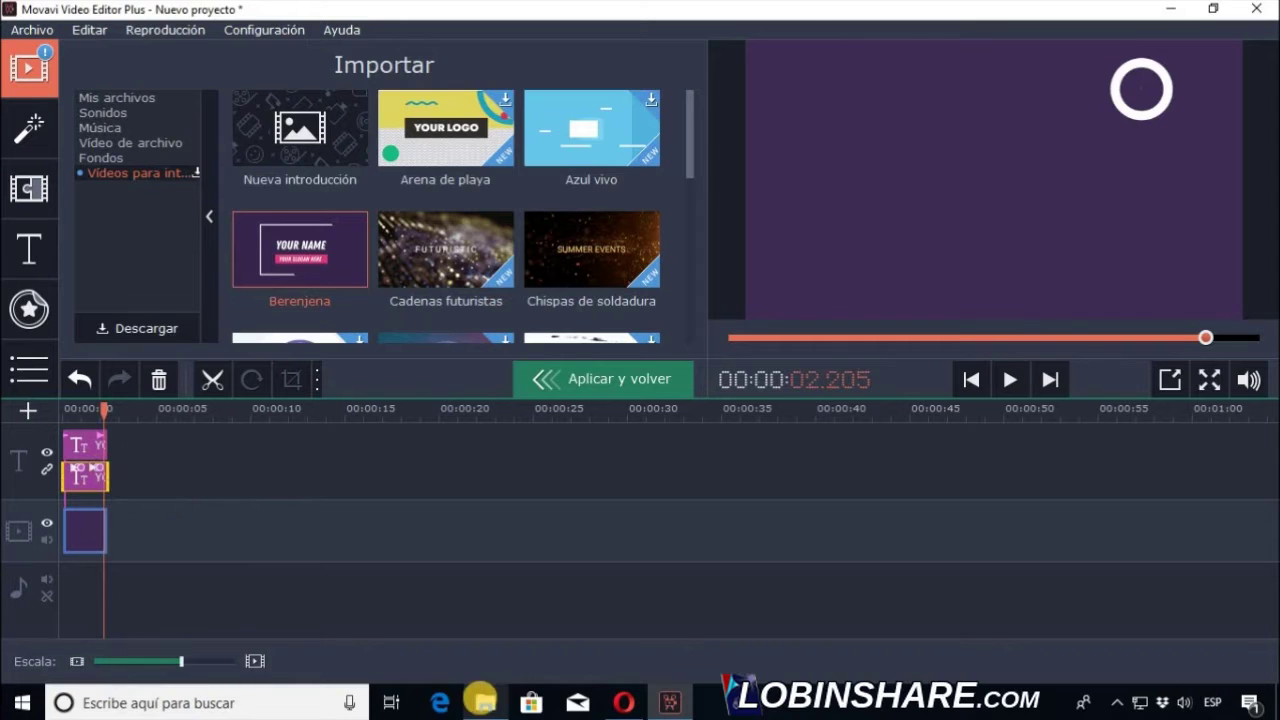
Step: Add the "Lazy Girl Approved FITNESS HACKS" video from the file folder after the purple background and lower its audio volume to the minimum
click(485, 703)
drag(850, 485, 234, 543)
click(1027, 160)
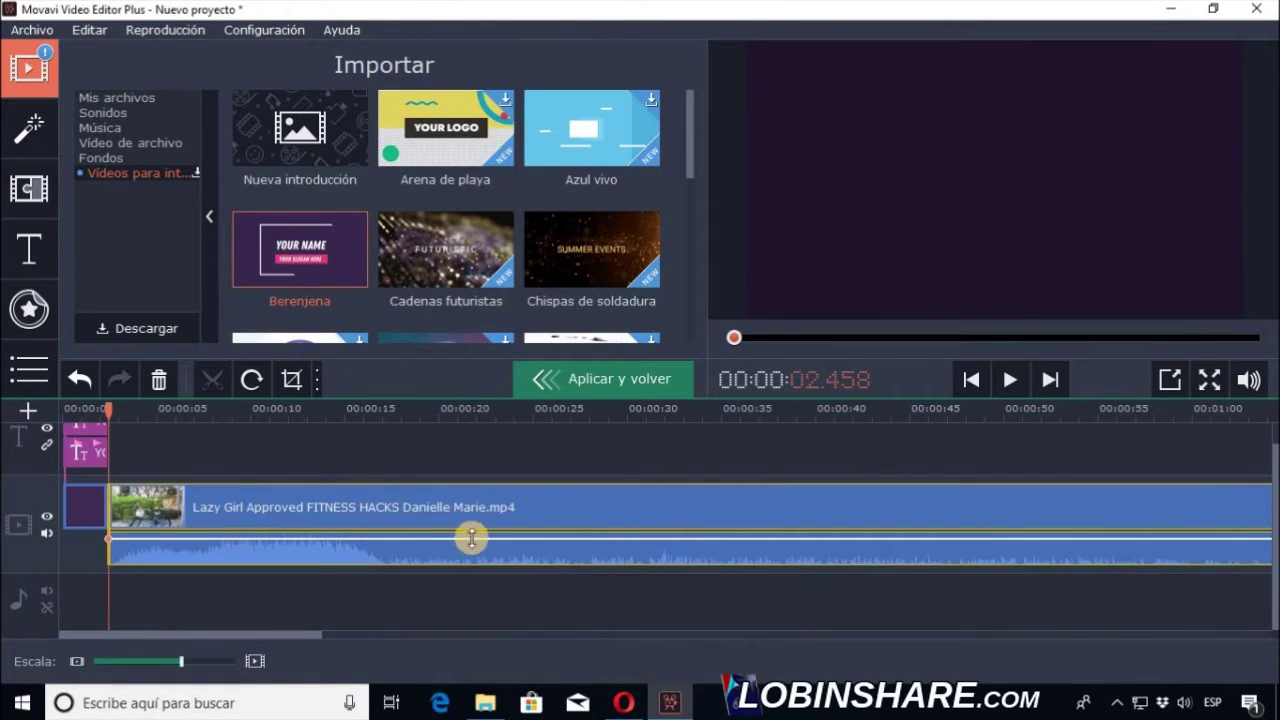
click(471, 540)
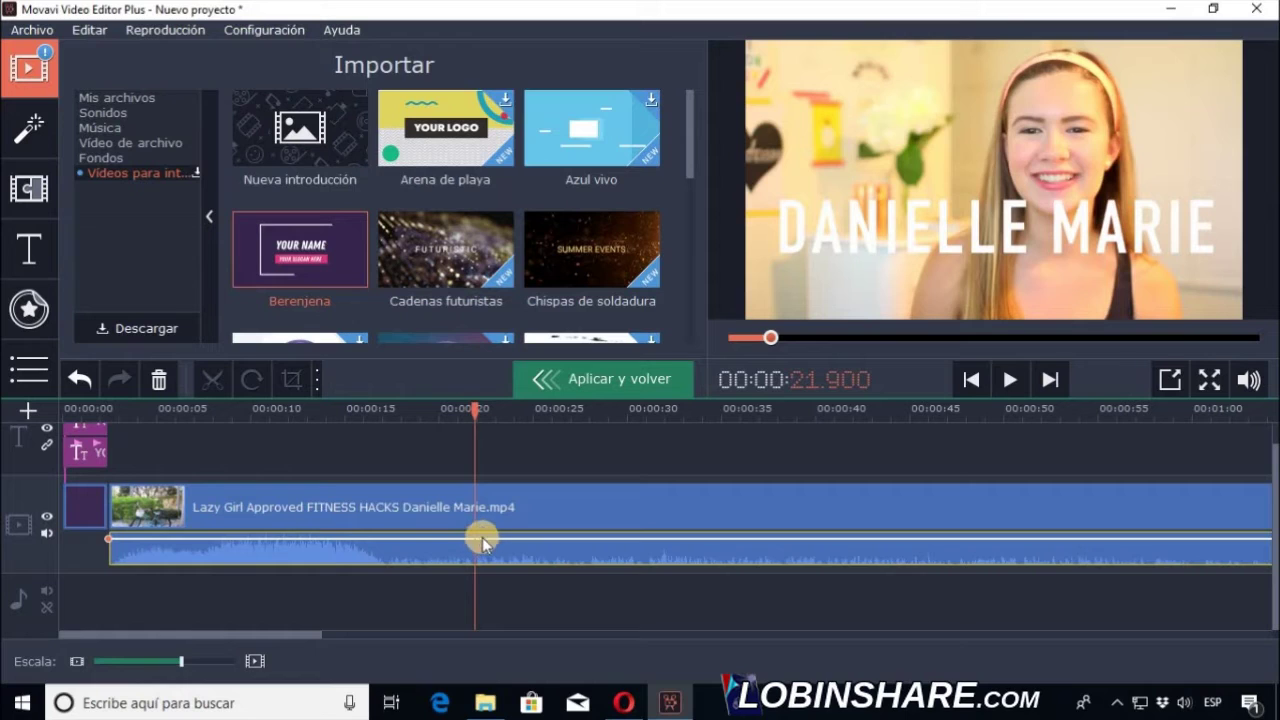
drag(477, 539, 474, 577)
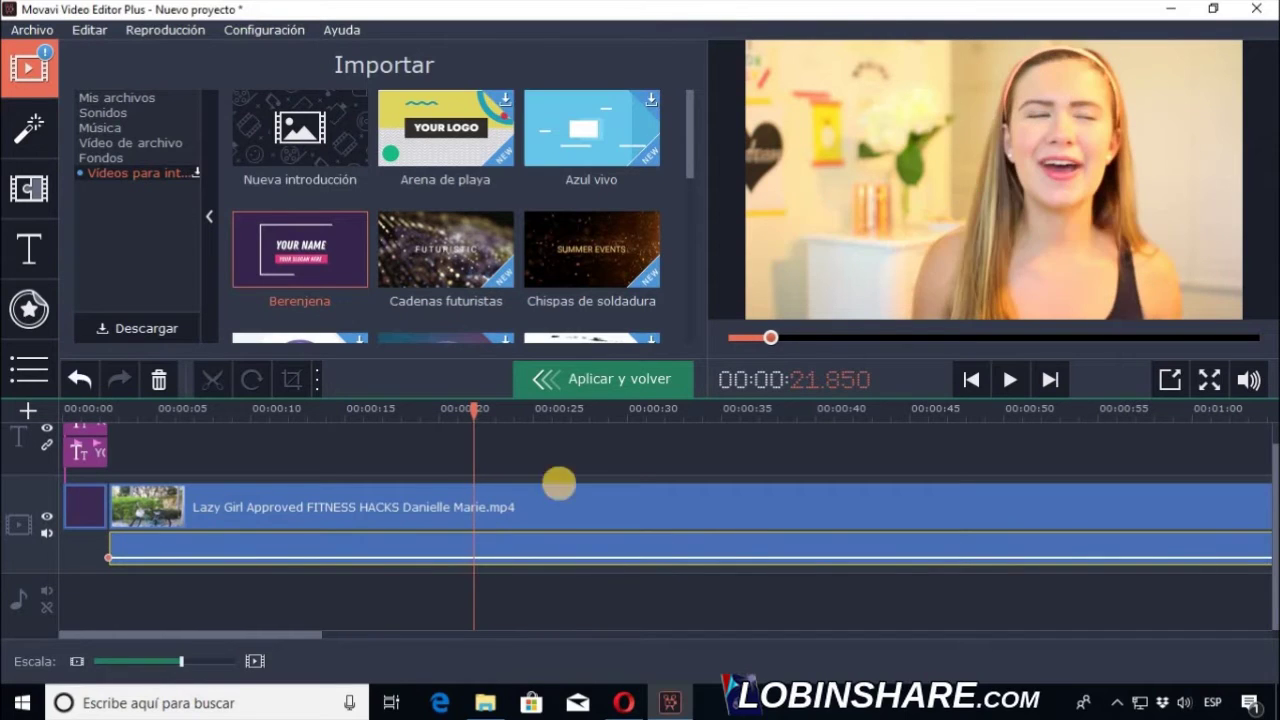
Step: Split the Lazy Girl clip at 00:42.950 and 00:44.650, and delete the part before the first cut
click(871, 409)
click(870, 502)
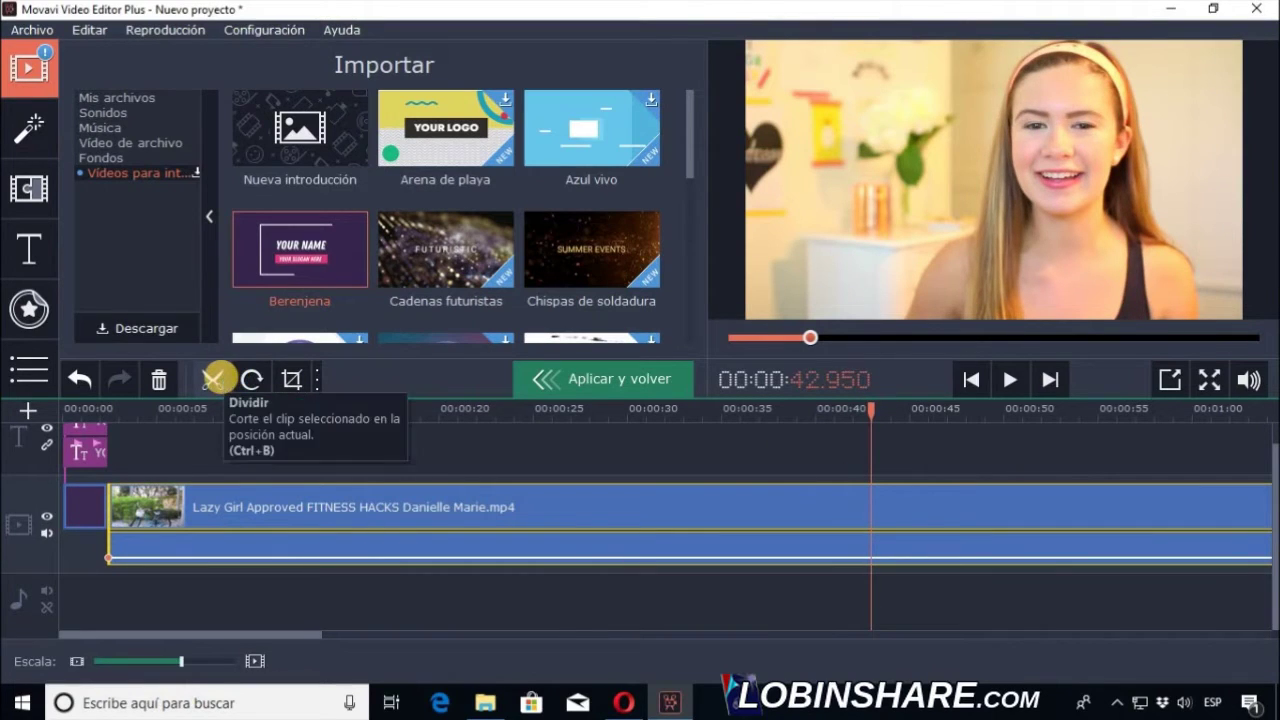
click(215, 379)
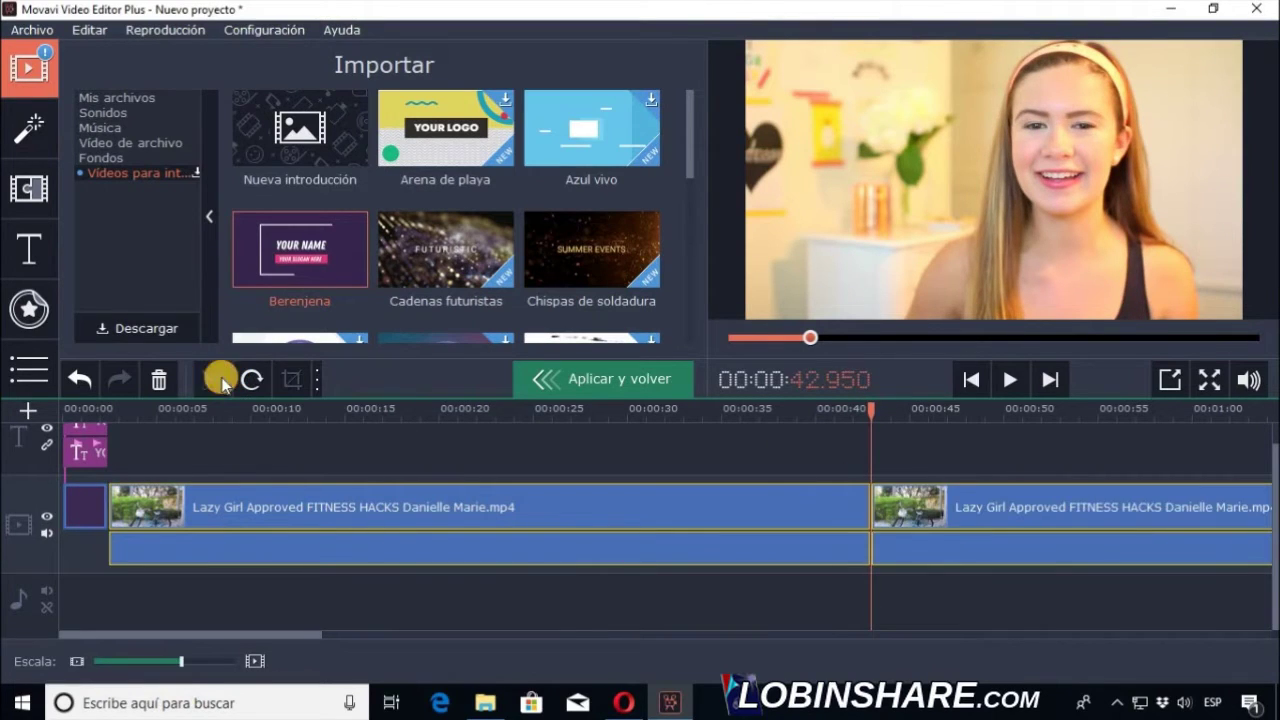
click(903, 416)
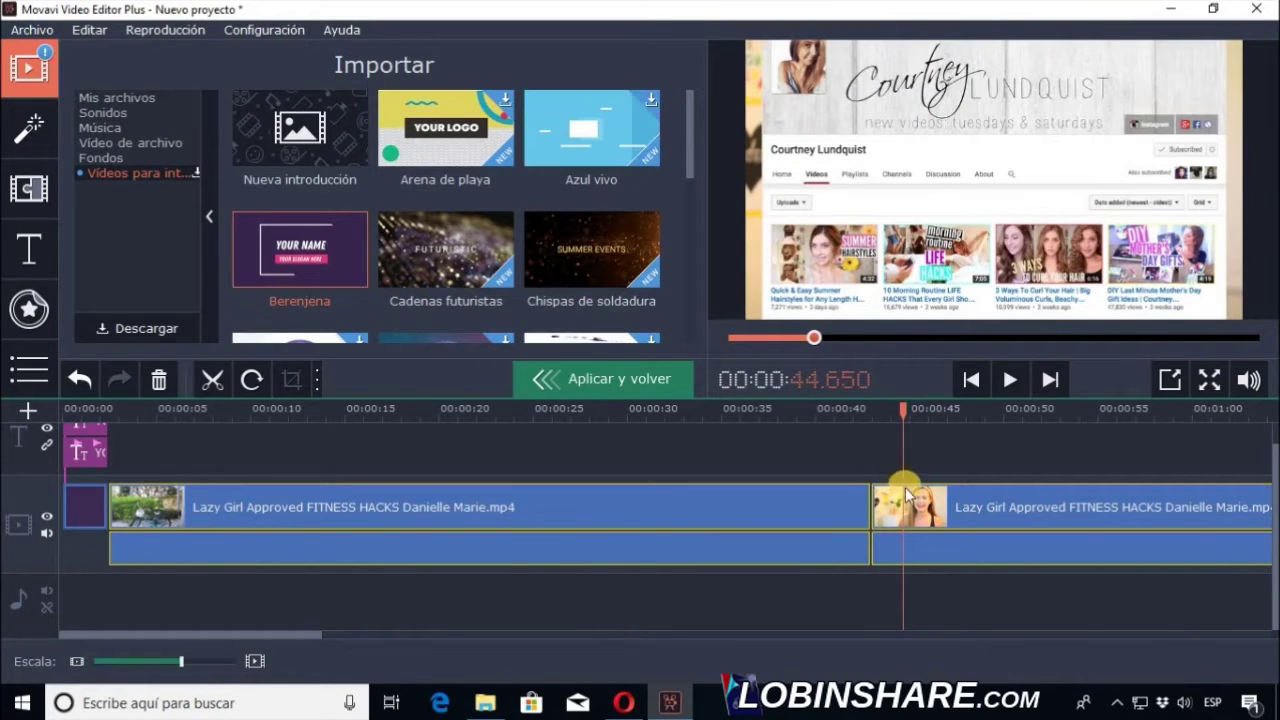
click(213, 380)
click(685, 510)
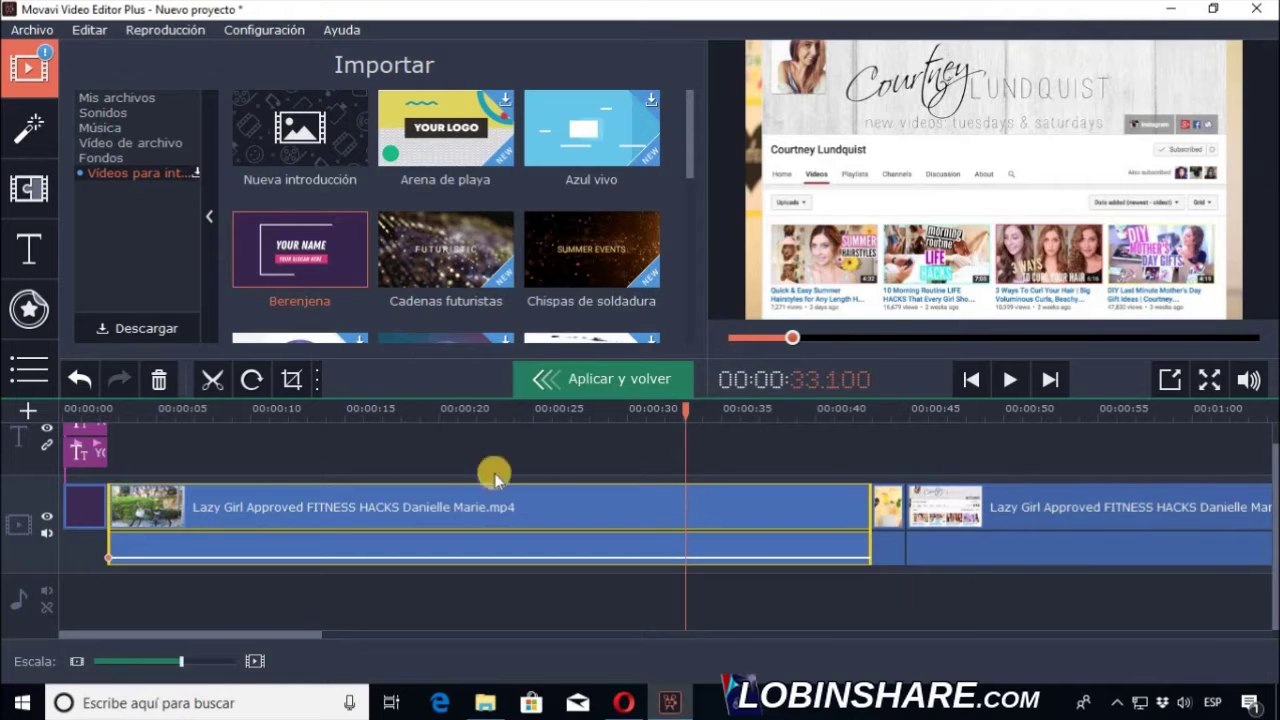
click(163, 382)
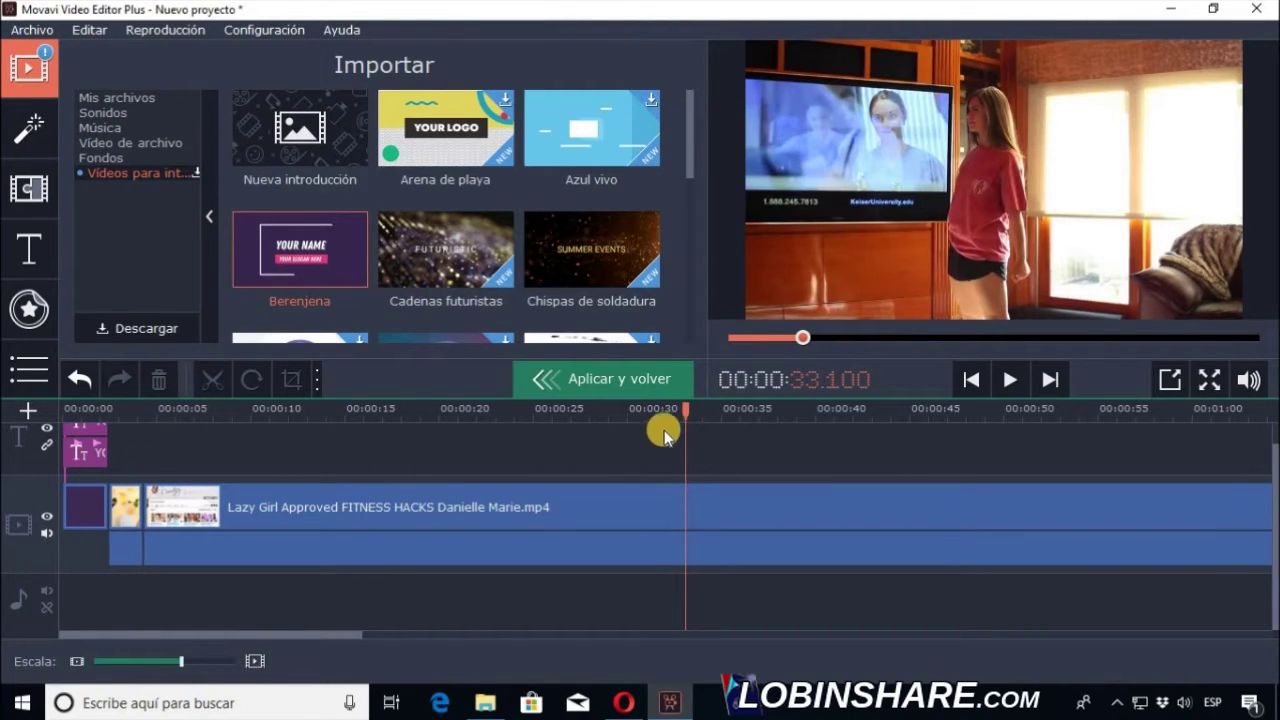
Step: Split the long remaining Lazy Girl clip at 00:33.100 and 00:35.000, and delete the long part before the first of these cuts
click(685, 509)
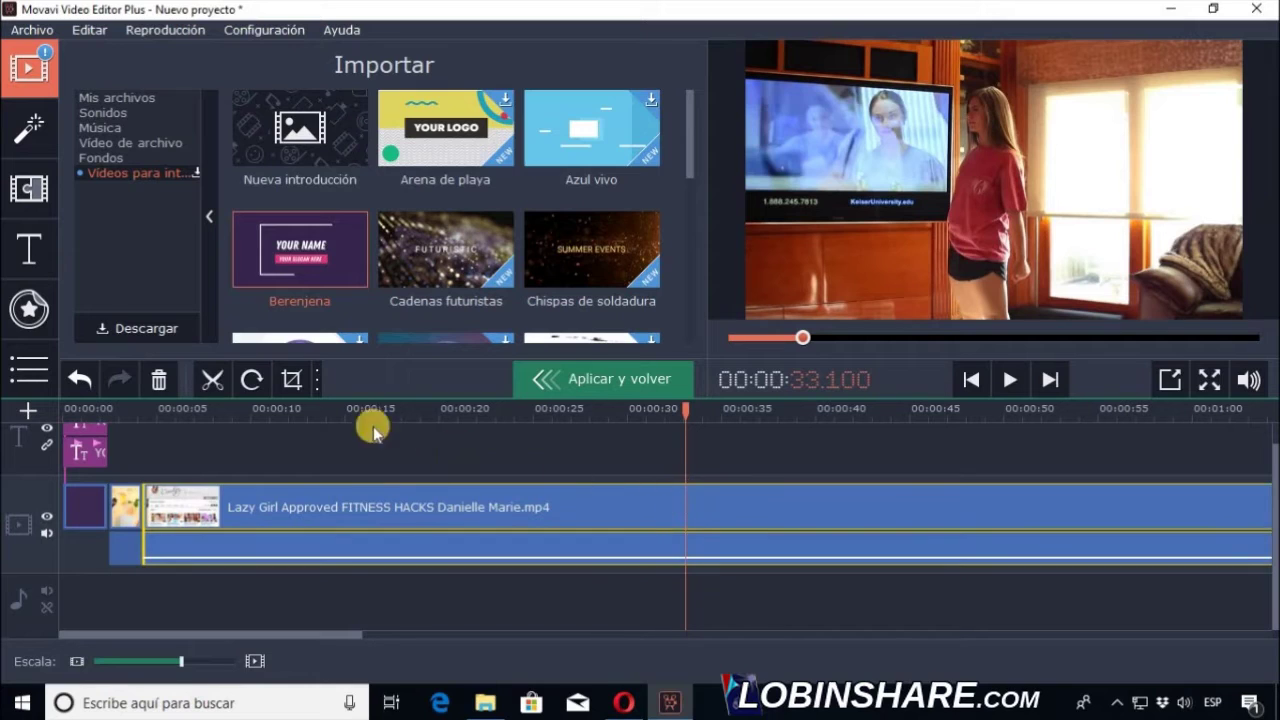
click(212, 379)
click(721, 415)
click(212, 379)
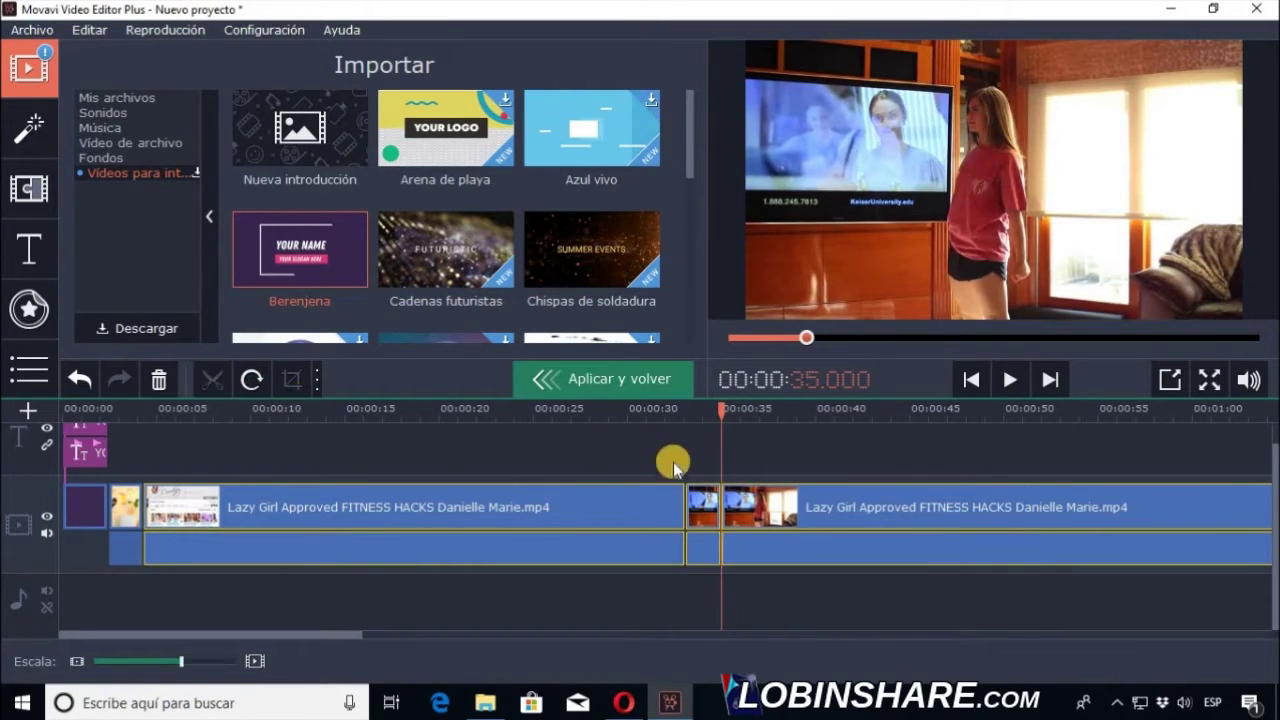
click(706, 500)
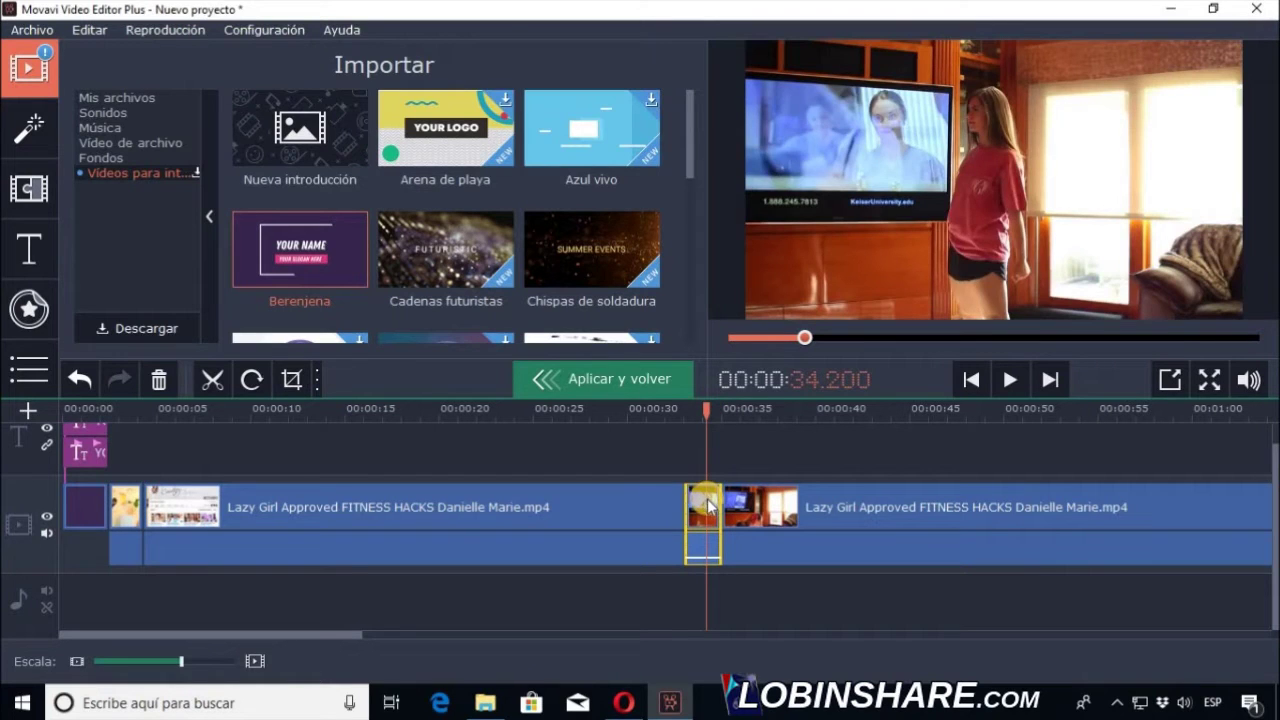
click(606, 508)
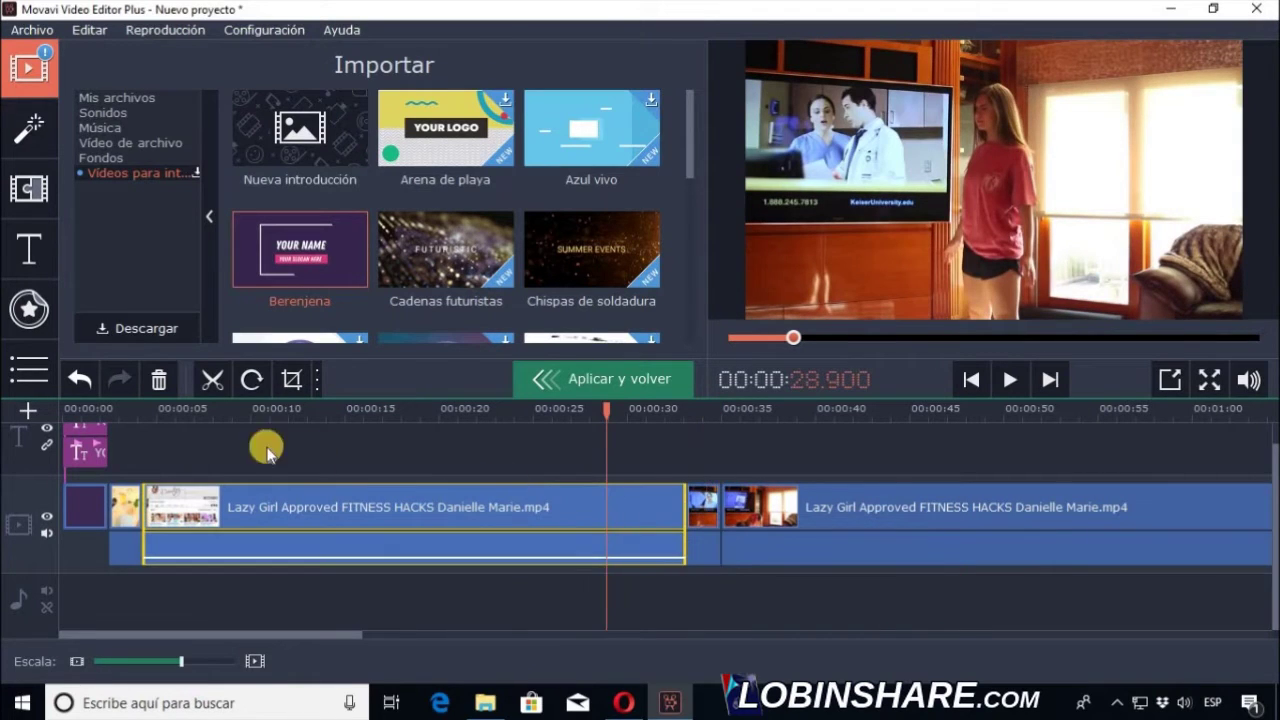
click(159, 379)
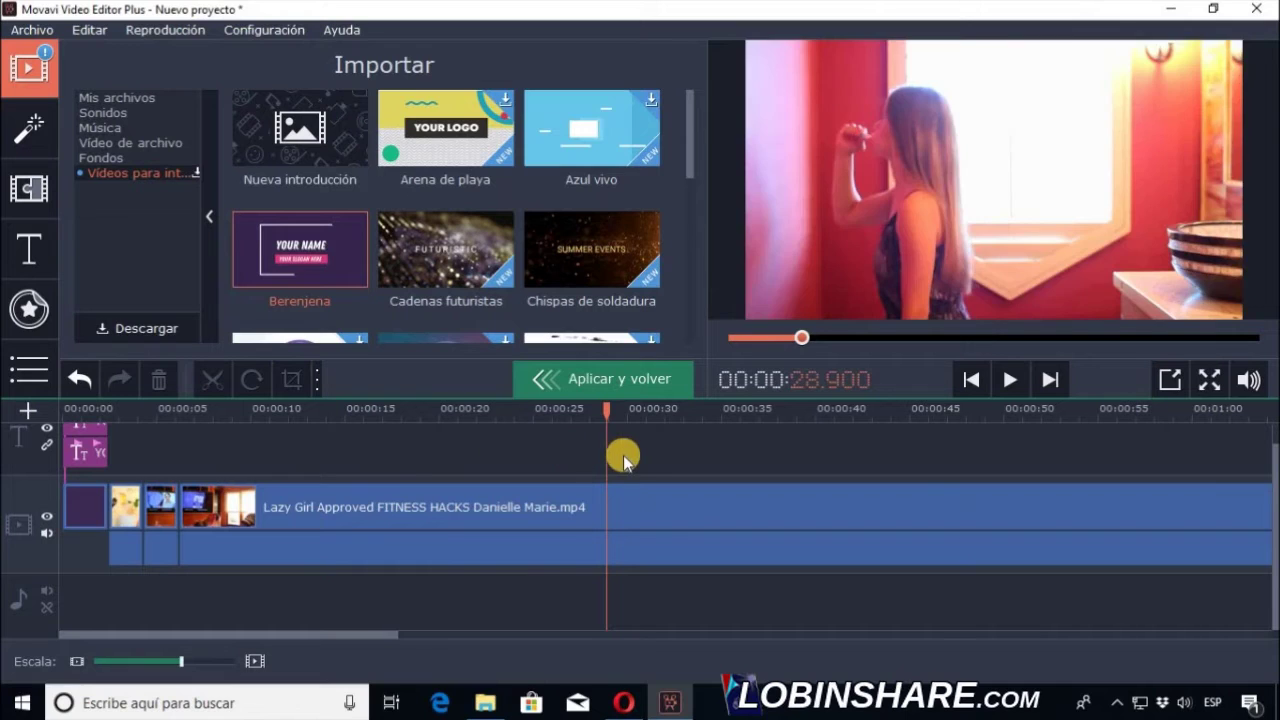
Step: Split the long remaining Lazy Girl clip at 00:28.950 and 00:31.500
click(608, 505)
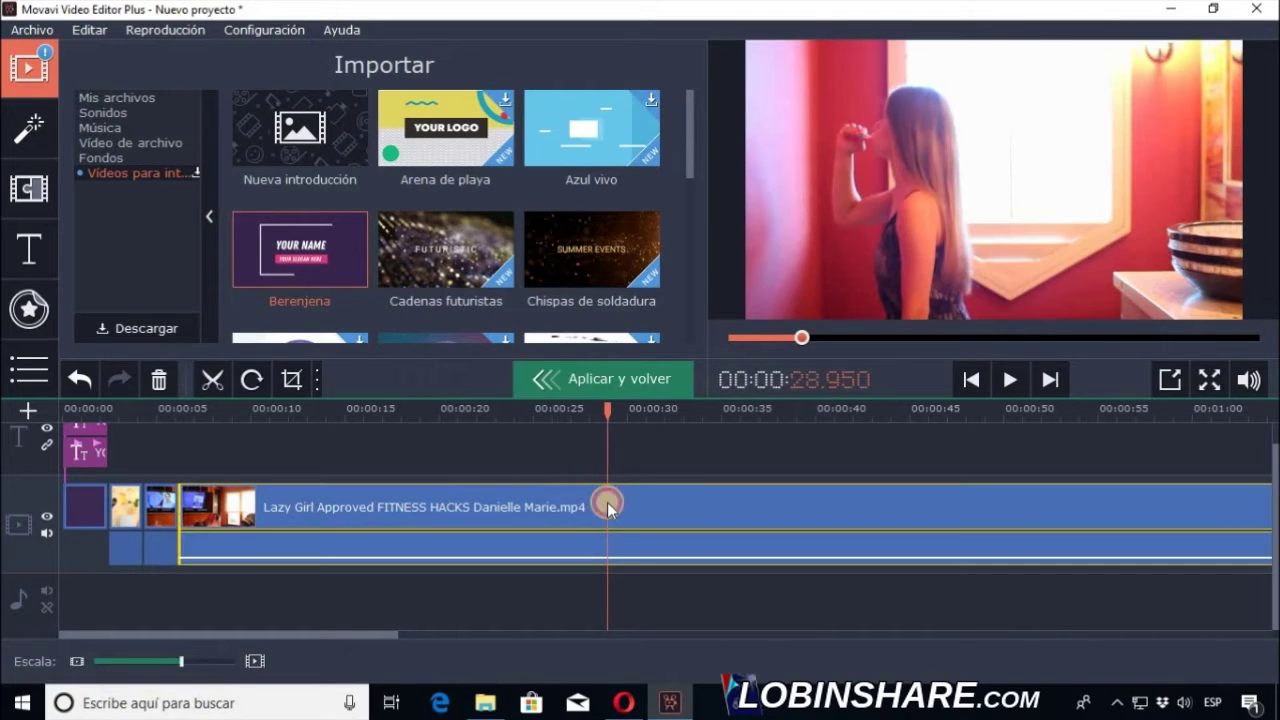
click(212, 379)
click(652, 412)
click(656, 503)
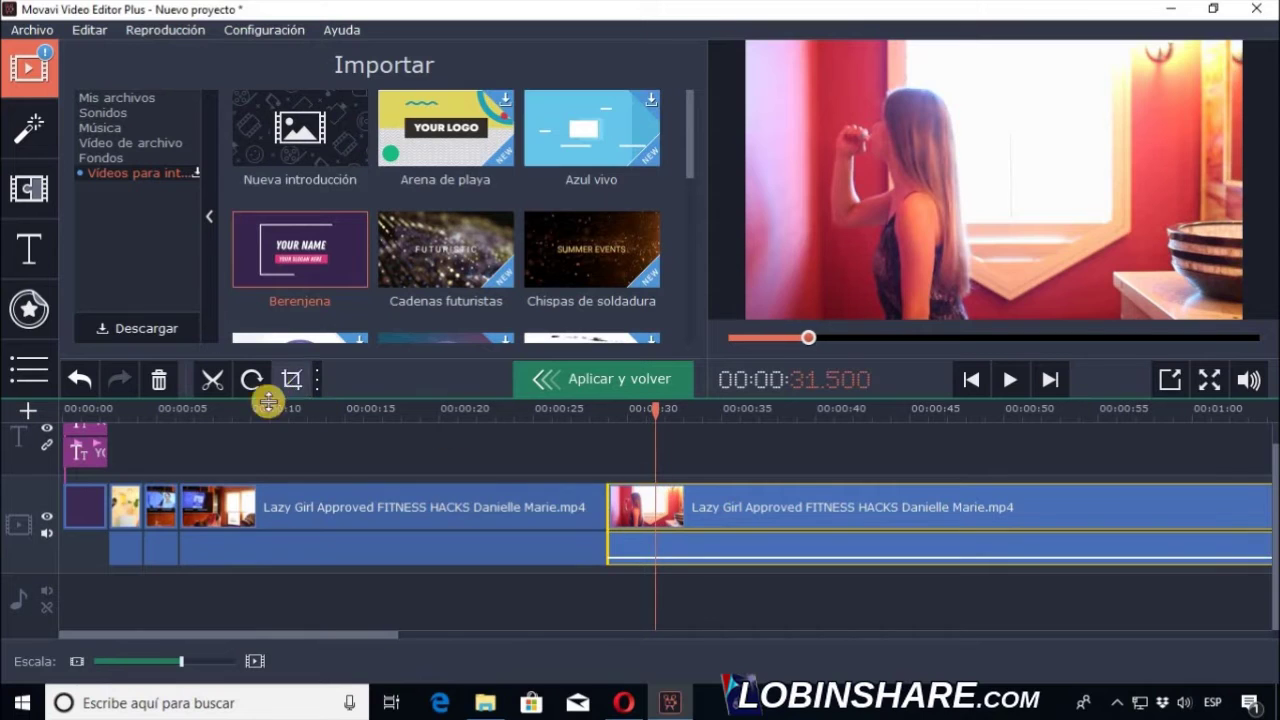
click(212, 379)
Step: Move the short piece between the two cuts directly after the second Lazy Girl excerpt, ahead of the long leftover part
drag(608, 487, 480, 498)
click(628, 495)
drag(632, 505, 205, 505)
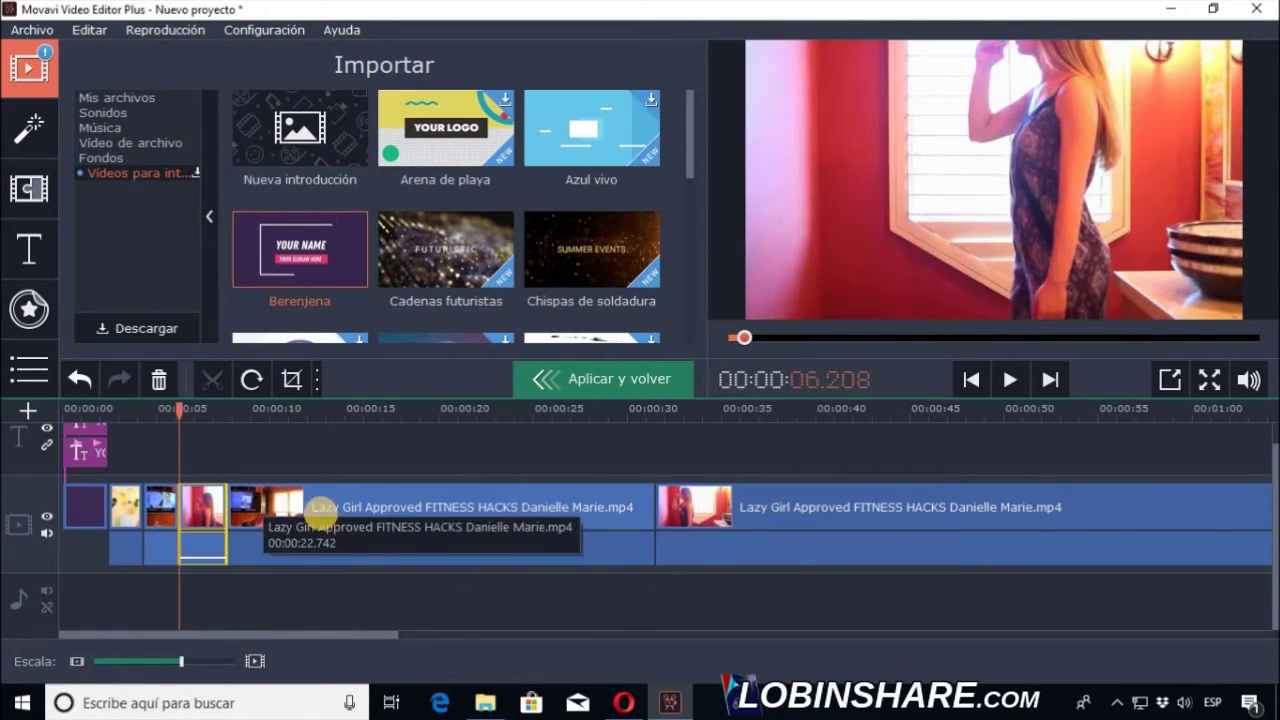
Step: Delete both long leftover Lazy Girl parts that follow the third short excerpt
click(608, 560)
click(599, 503)
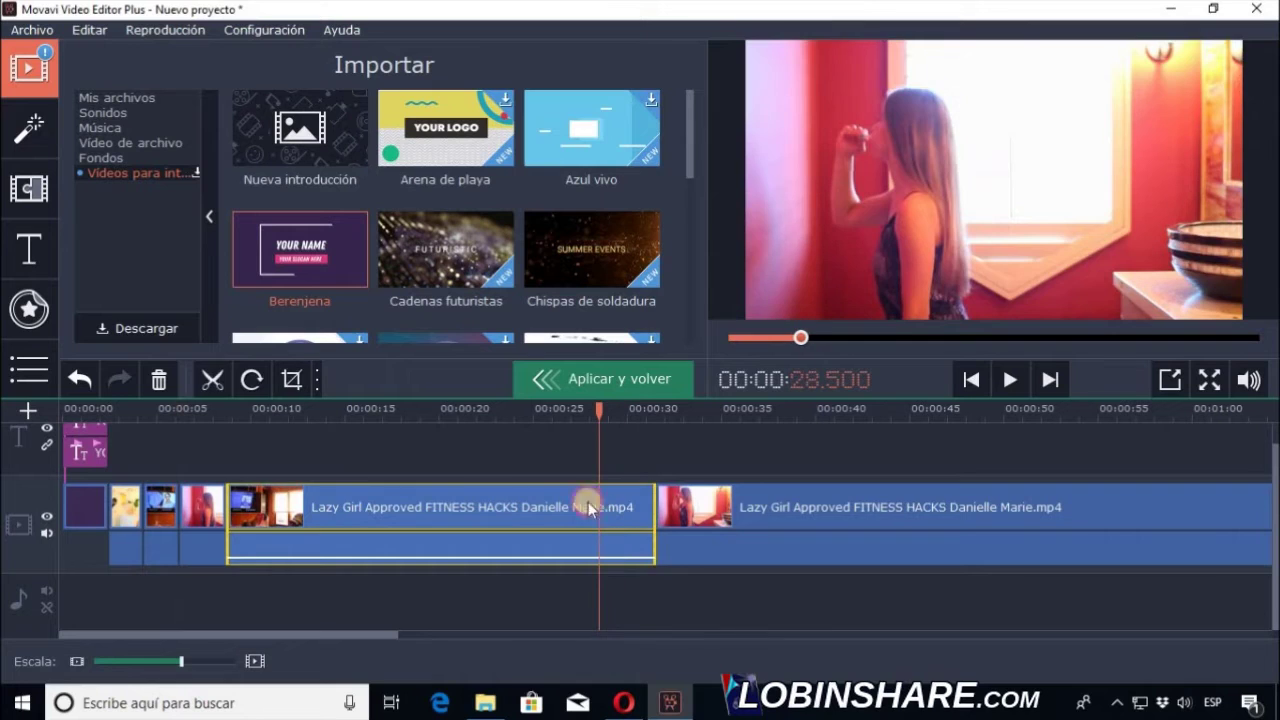
click(160, 378)
click(301, 498)
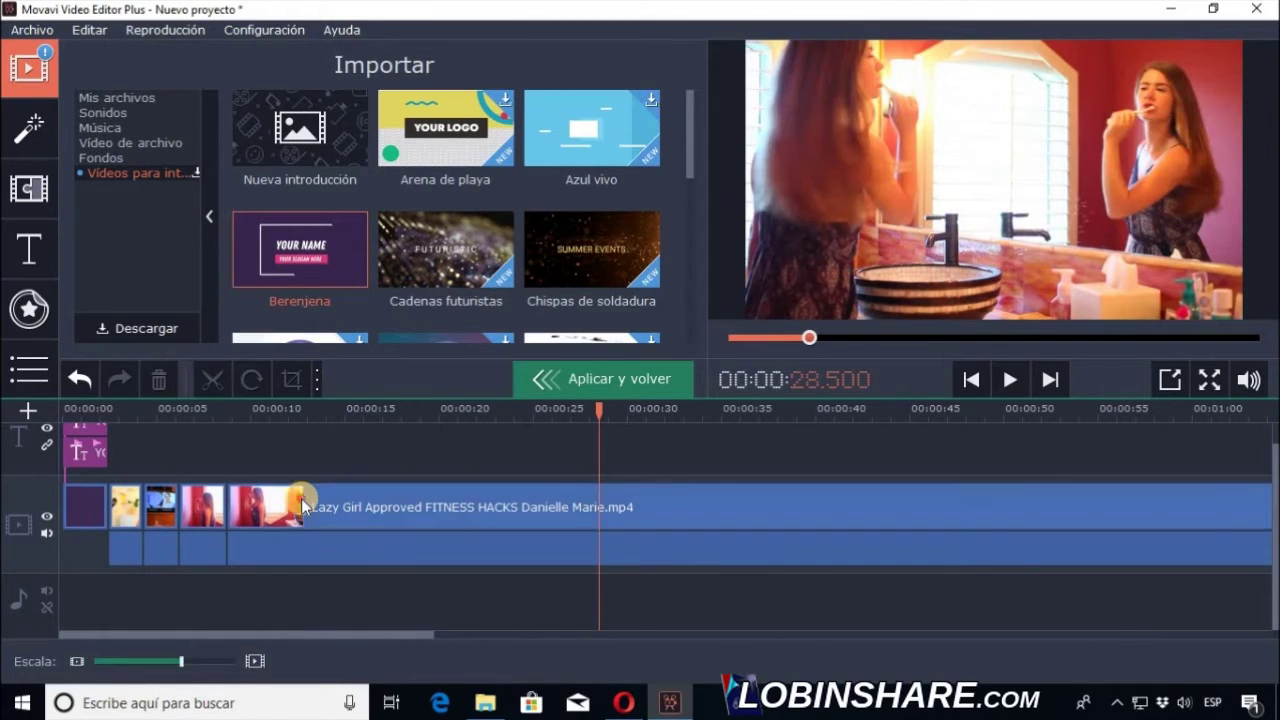
click(172, 383)
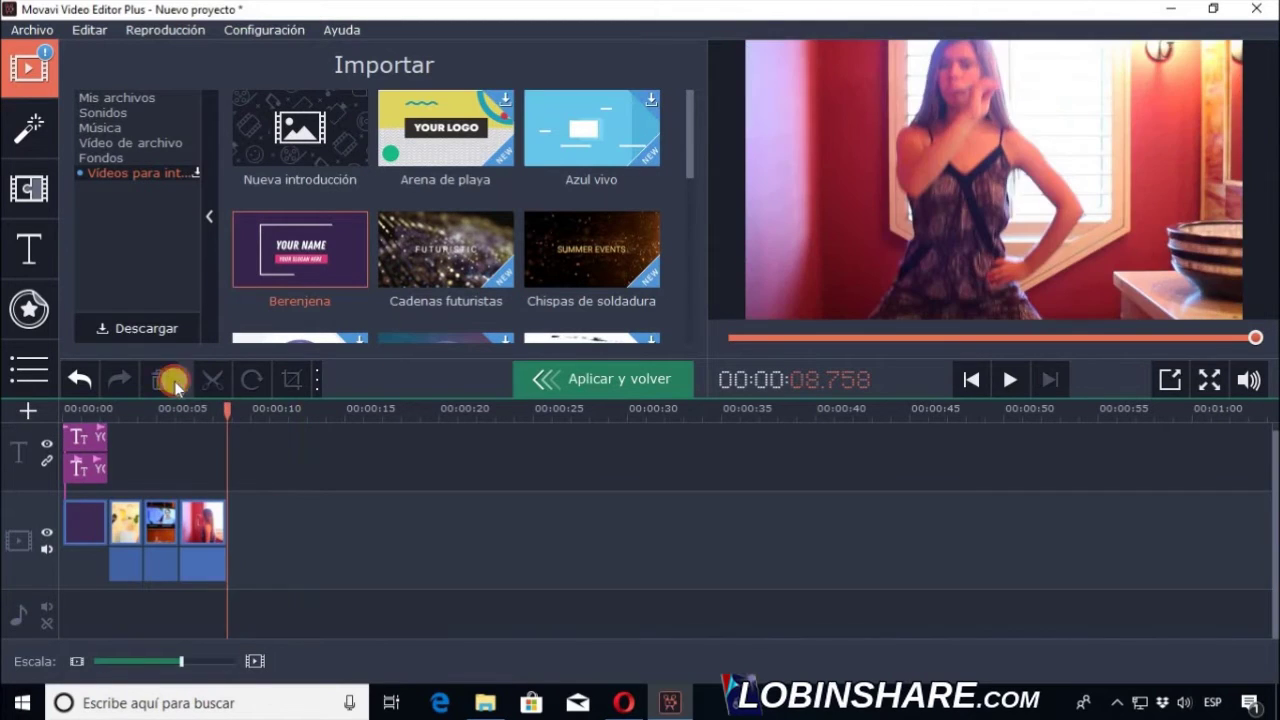
Step: Play back the short excerpts, replay the sequence from the intro's start, and jump ahead to the first excerpt
click(111, 409)
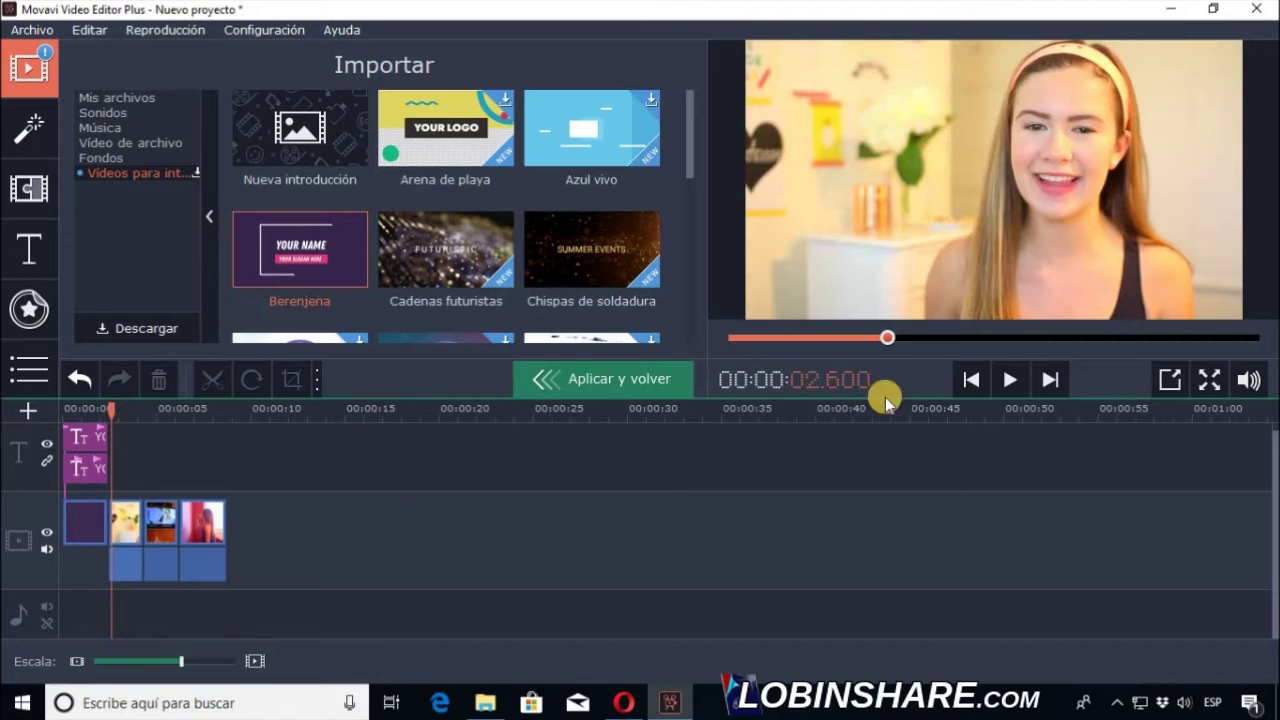
click(1007, 385)
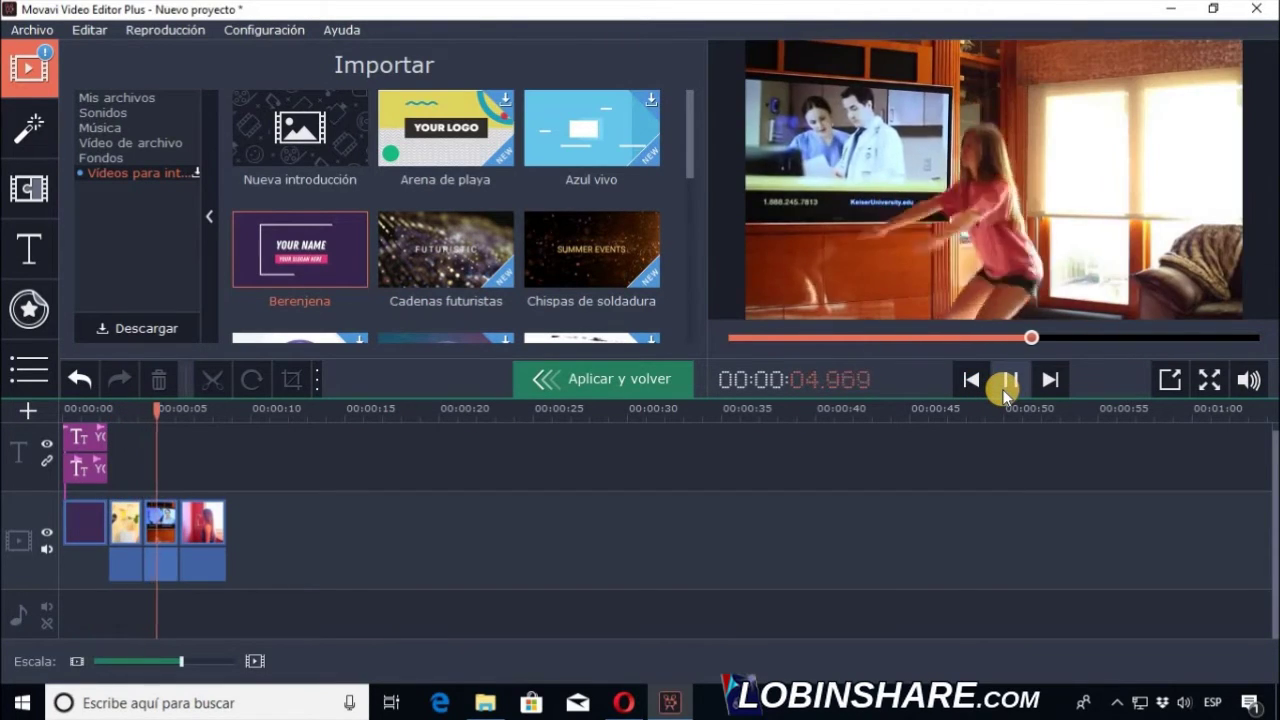
click(1005, 380)
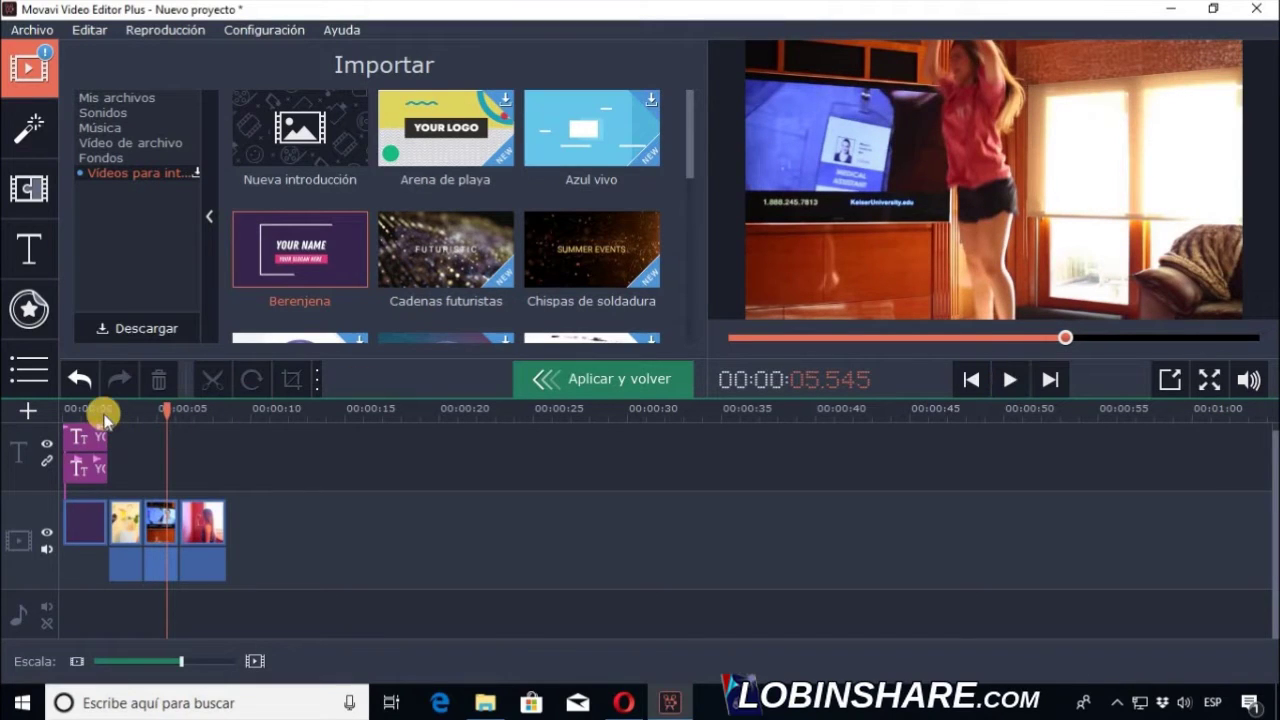
click(108, 412)
click(1010, 379)
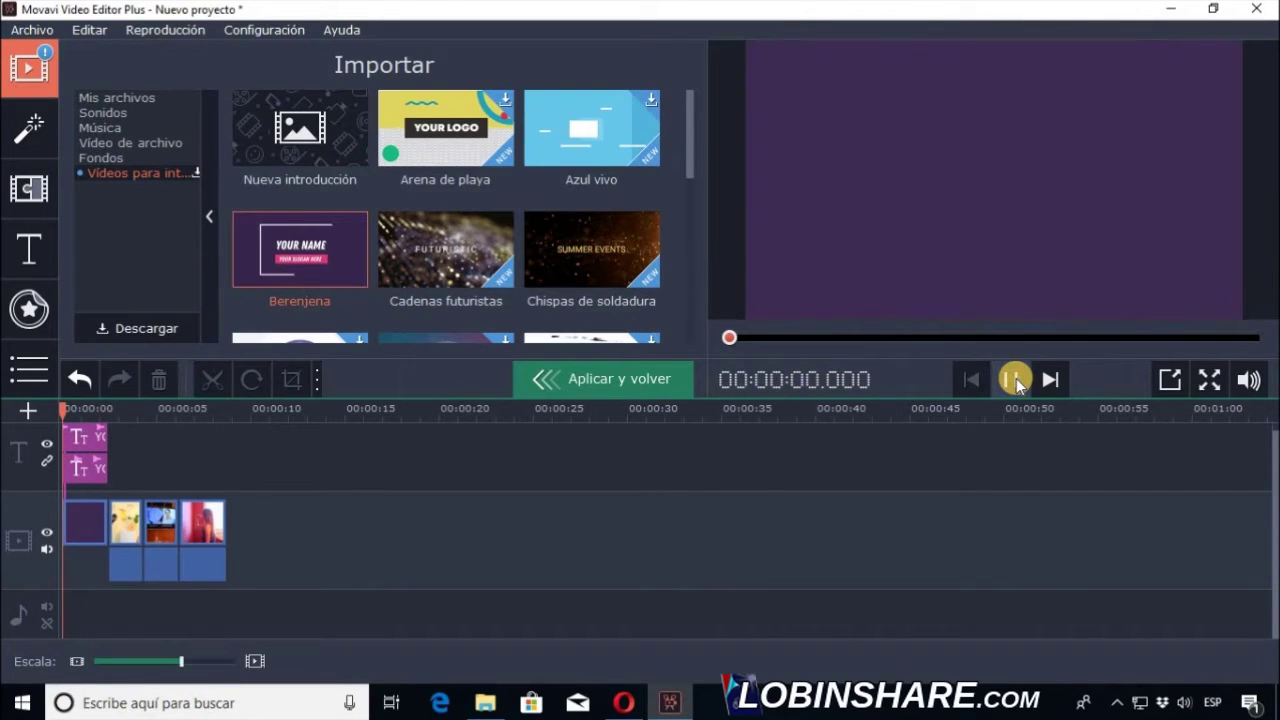
click(1013, 378)
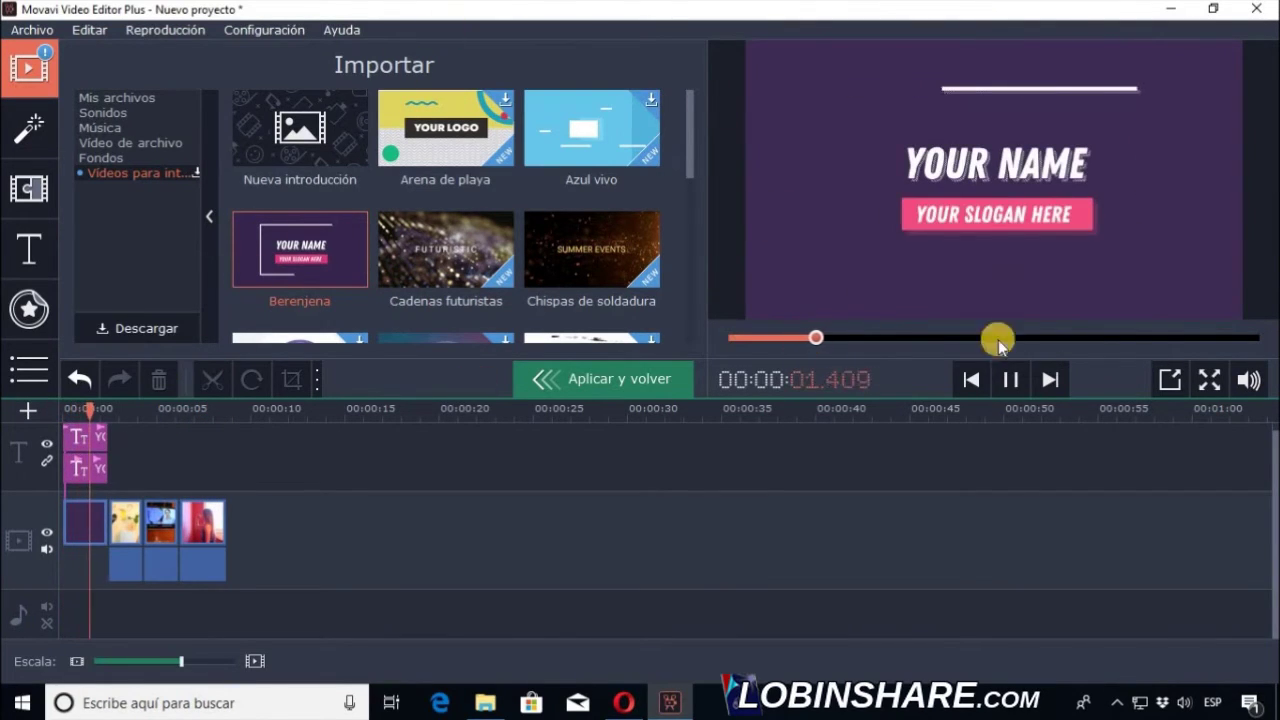
click(930, 337)
Step: Add a Fundido cruzado transition between the first and second Lazy Girl excerpts and set its duration to 01.000 seconds
click(26, 198)
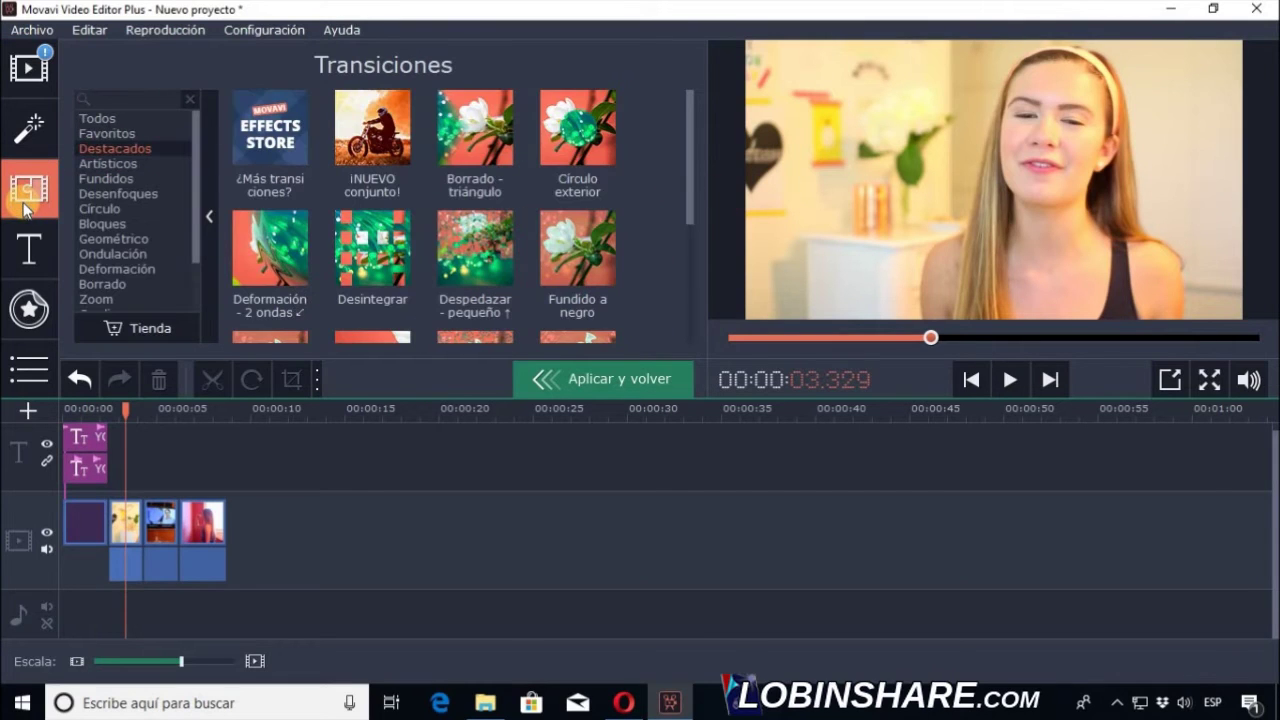
click(105, 178)
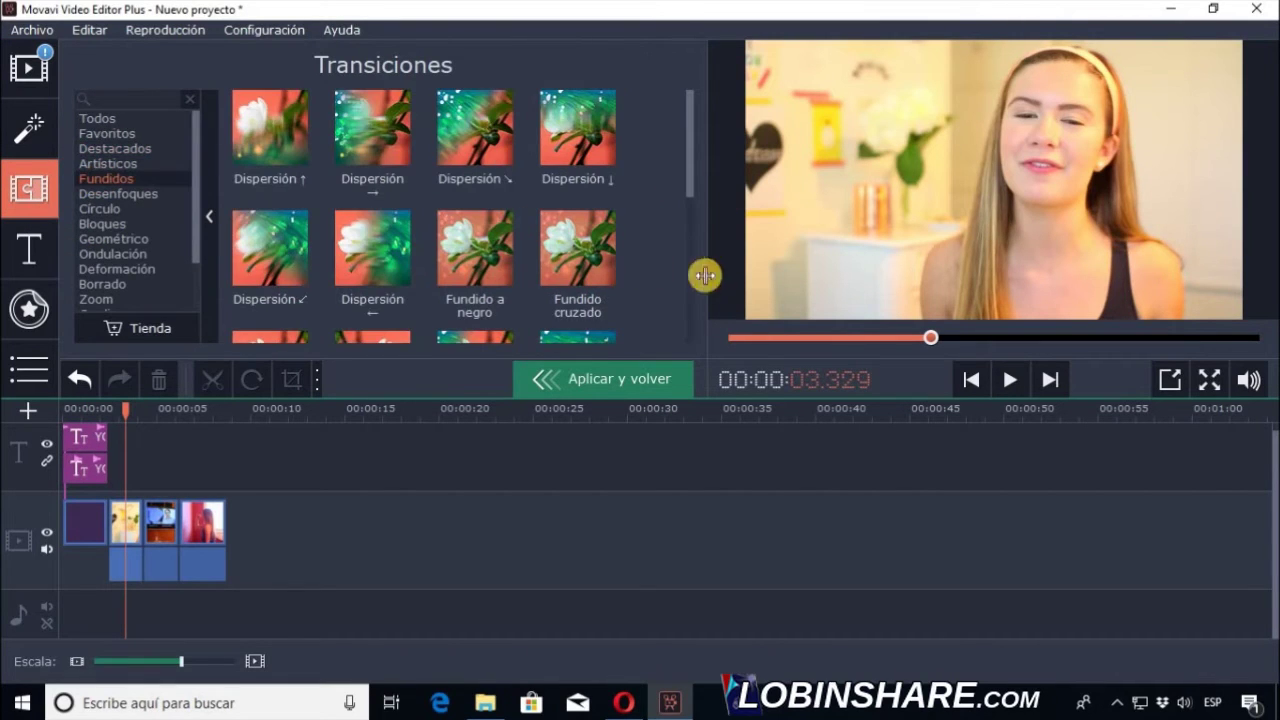
click(581, 275)
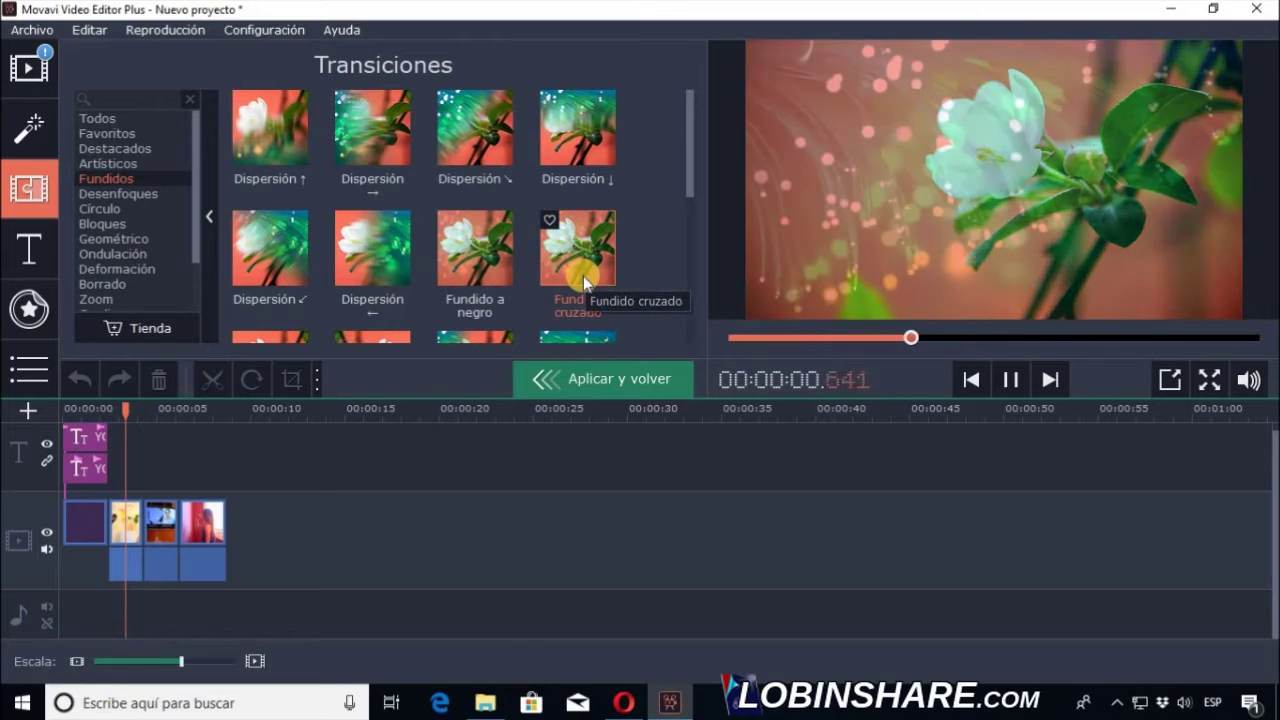
drag(583, 275, 132, 512)
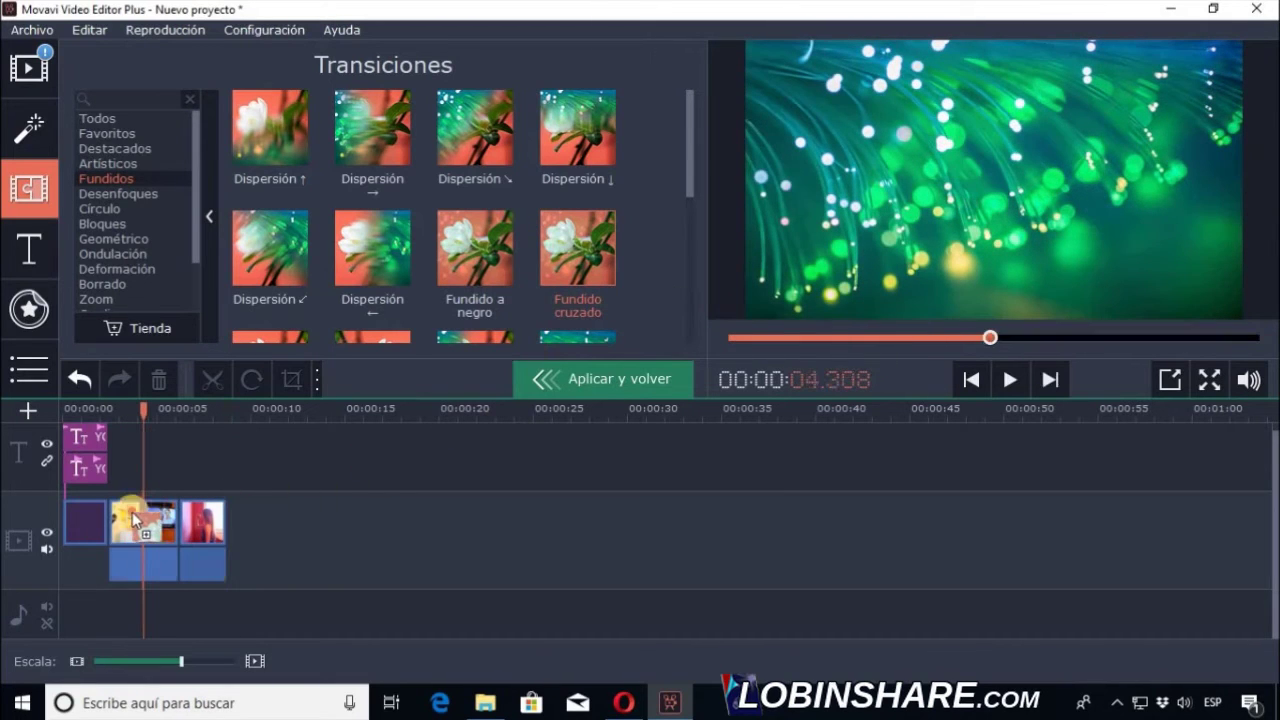
double_click(150, 530)
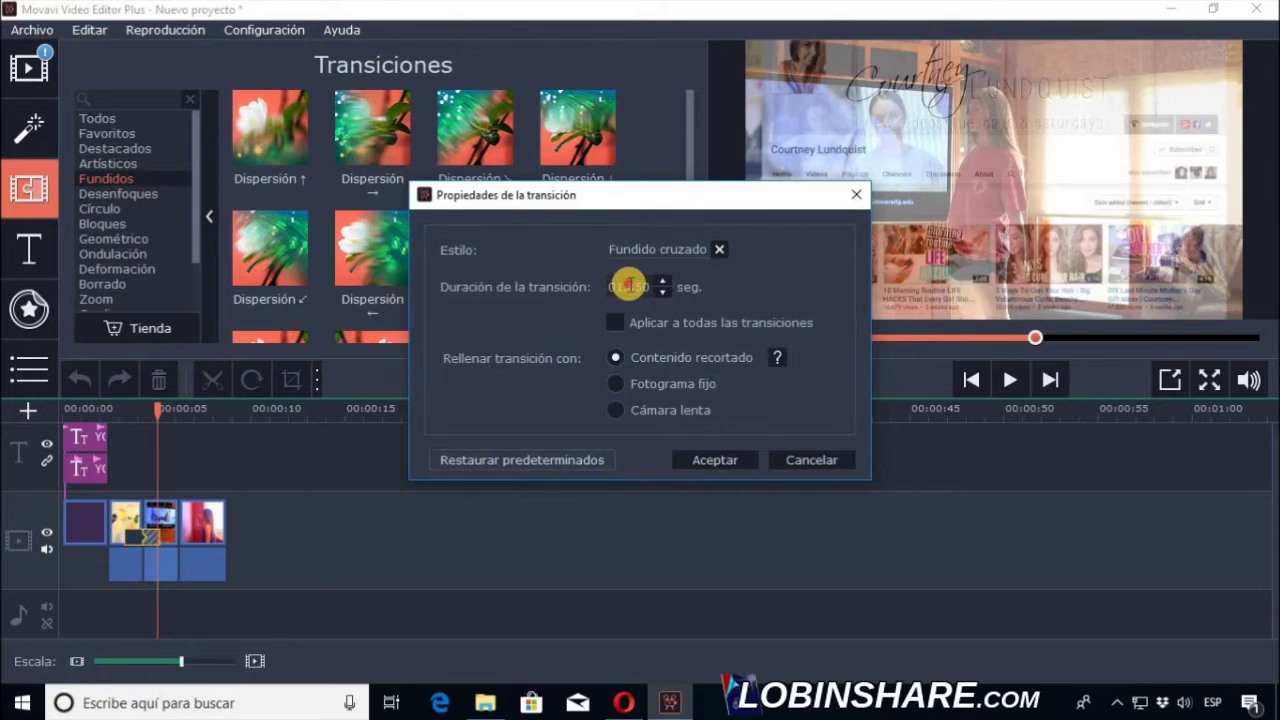
double_click(632, 287)
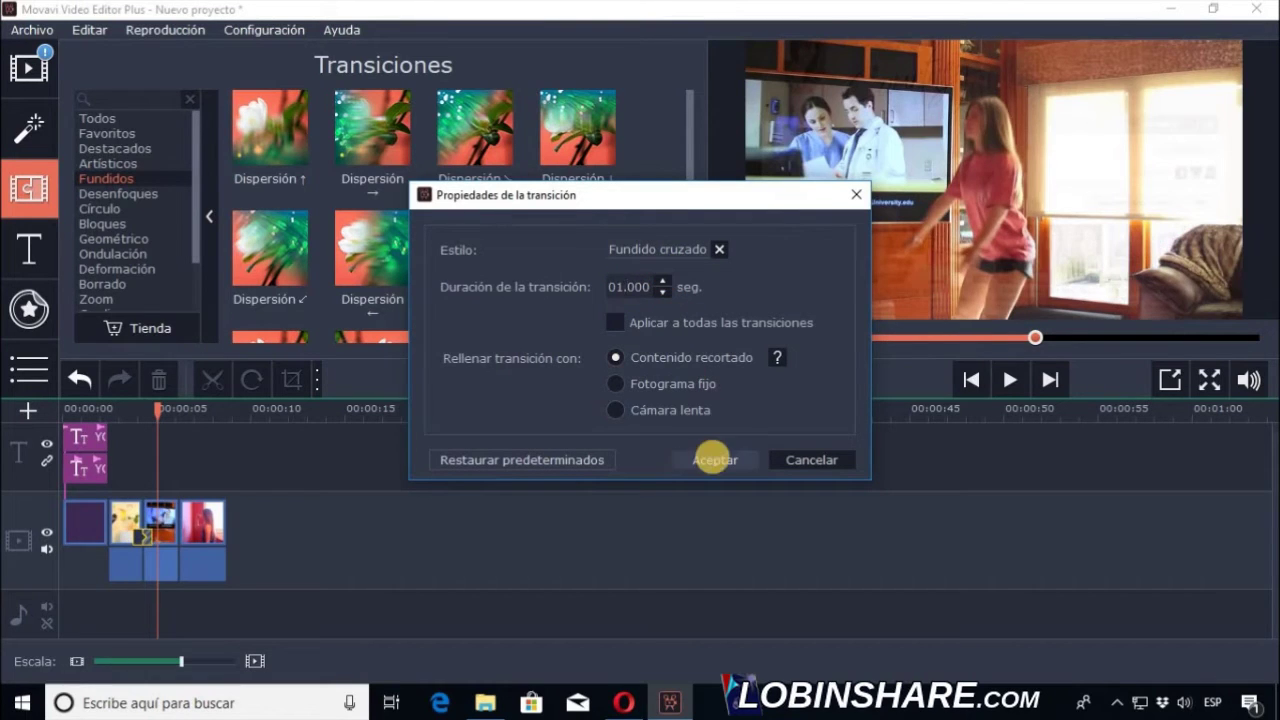
click(709, 459)
Step: Add a Dispersión ← transition between the second and third Lazy Girl excerpts and shorten its duration
drag(389, 279, 194, 540)
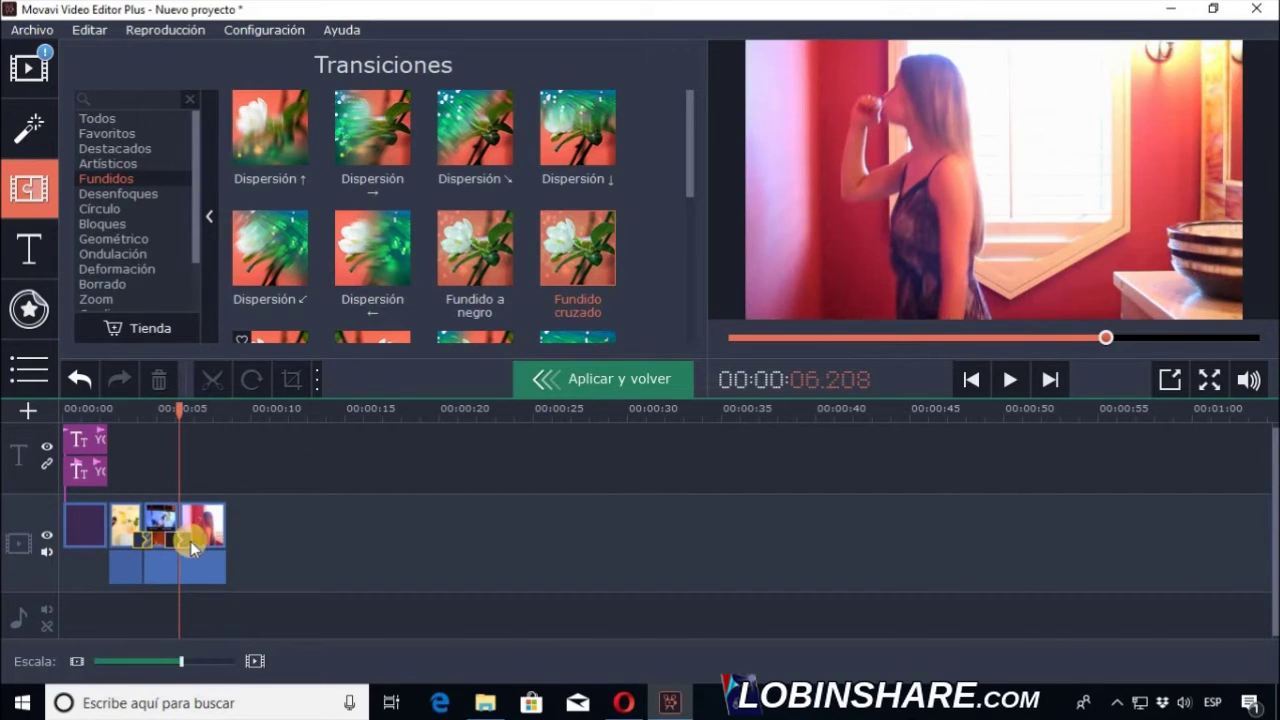
double_click(179, 542)
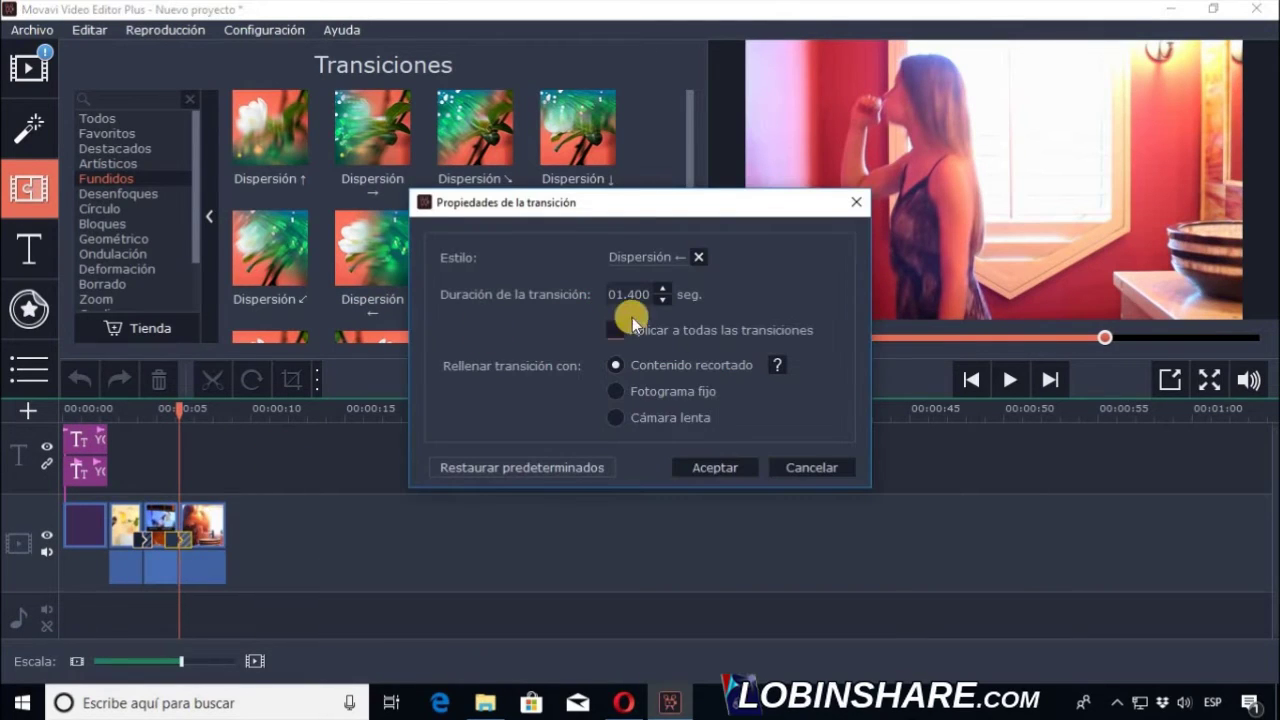
drag(627, 294, 691, 291)
key(BackSpace)
click(706, 468)
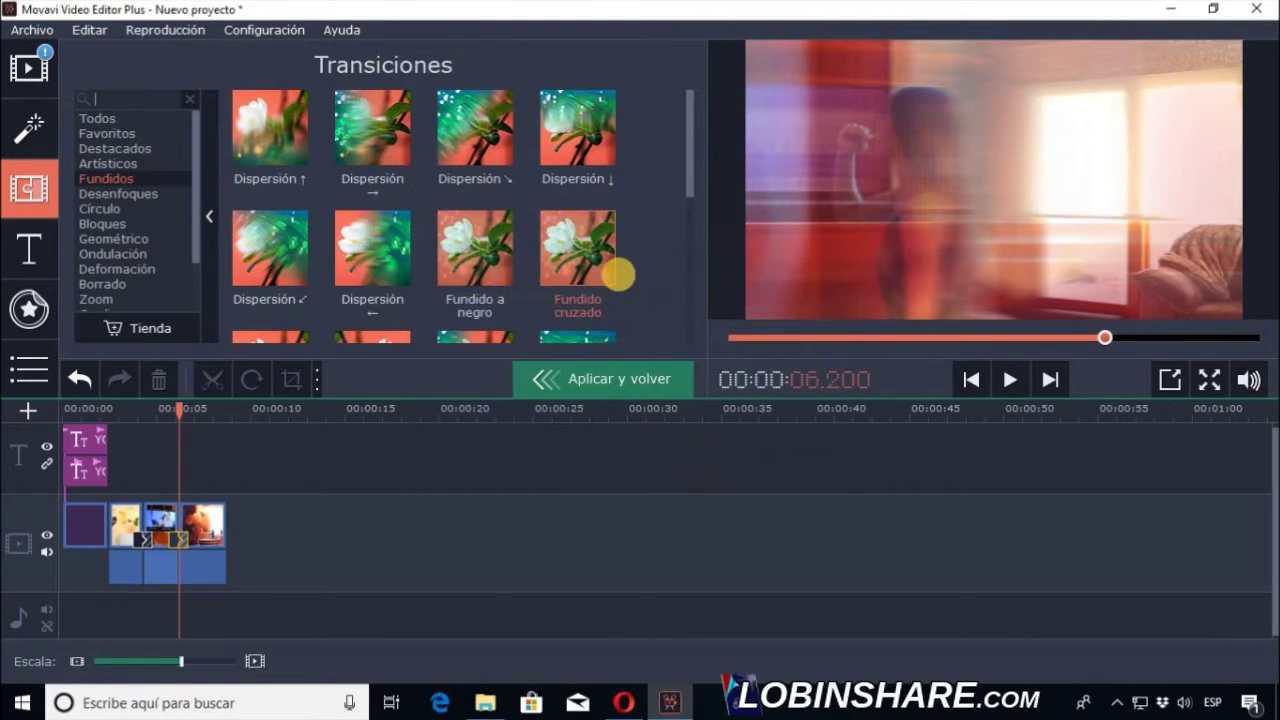
Step: Add a Fundido a negro transition at the end of the third excerpt and play the sequence from the first excerpt
click(499, 243)
drag(499, 243, 222, 517)
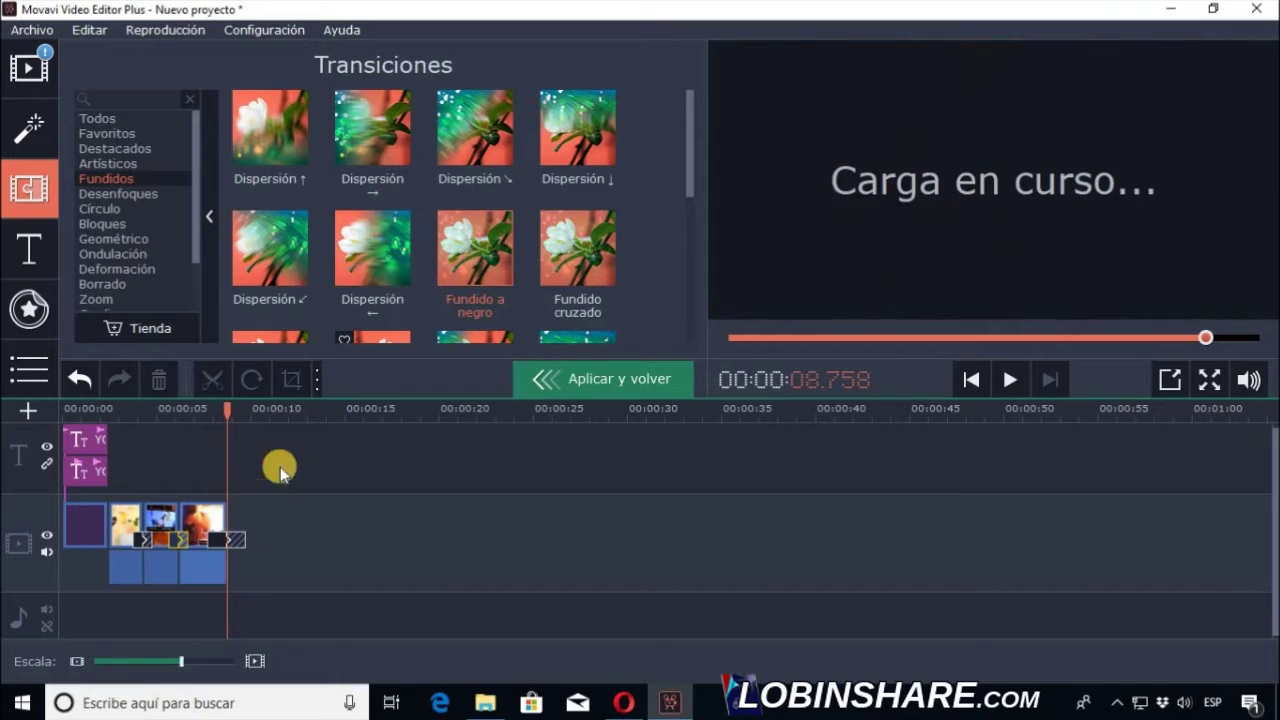
click(115, 410)
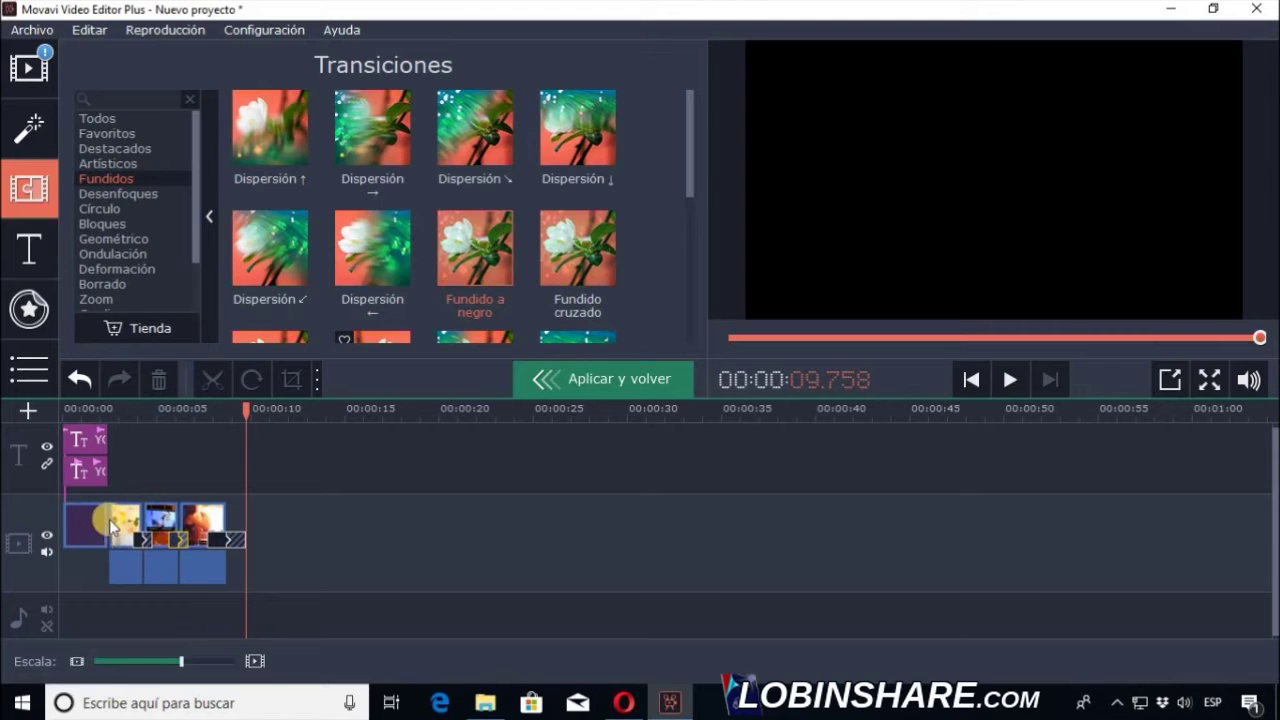
Step: Add an overlay video track and move the purple background clip onto it at the start of the timeline
click(33, 414)
click(60, 446)
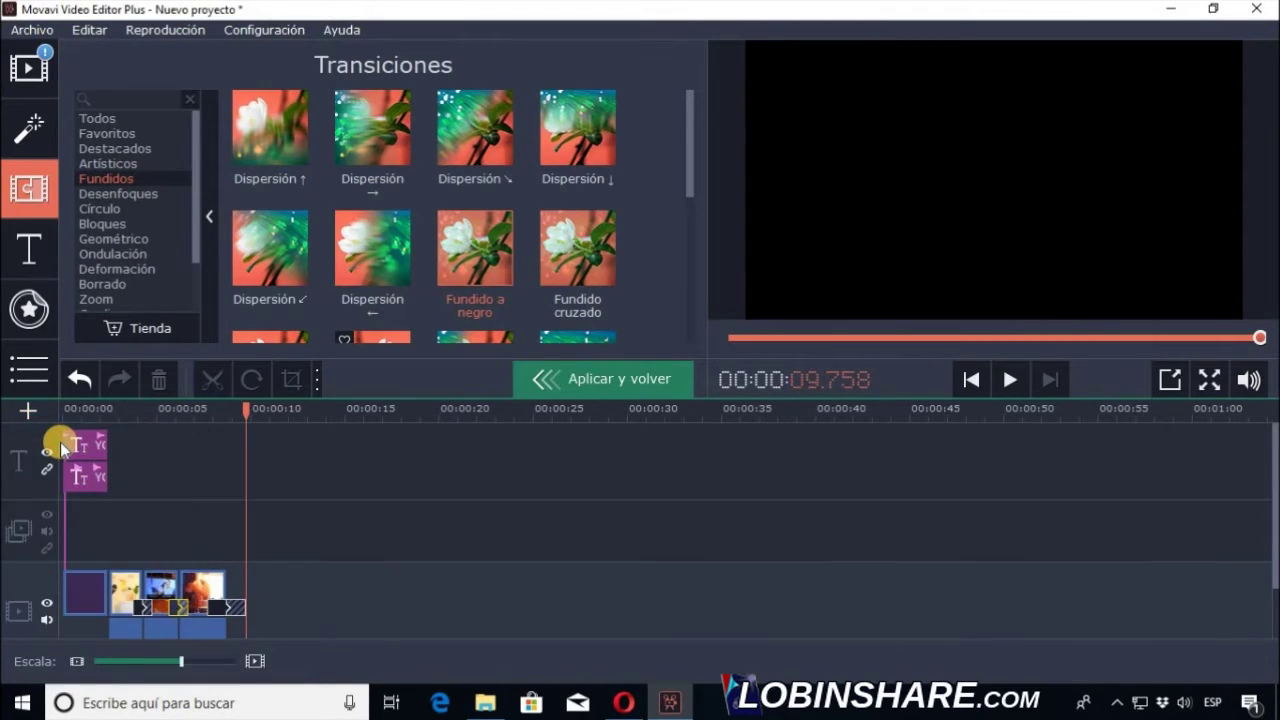
drag(95, 600, 90, 540)
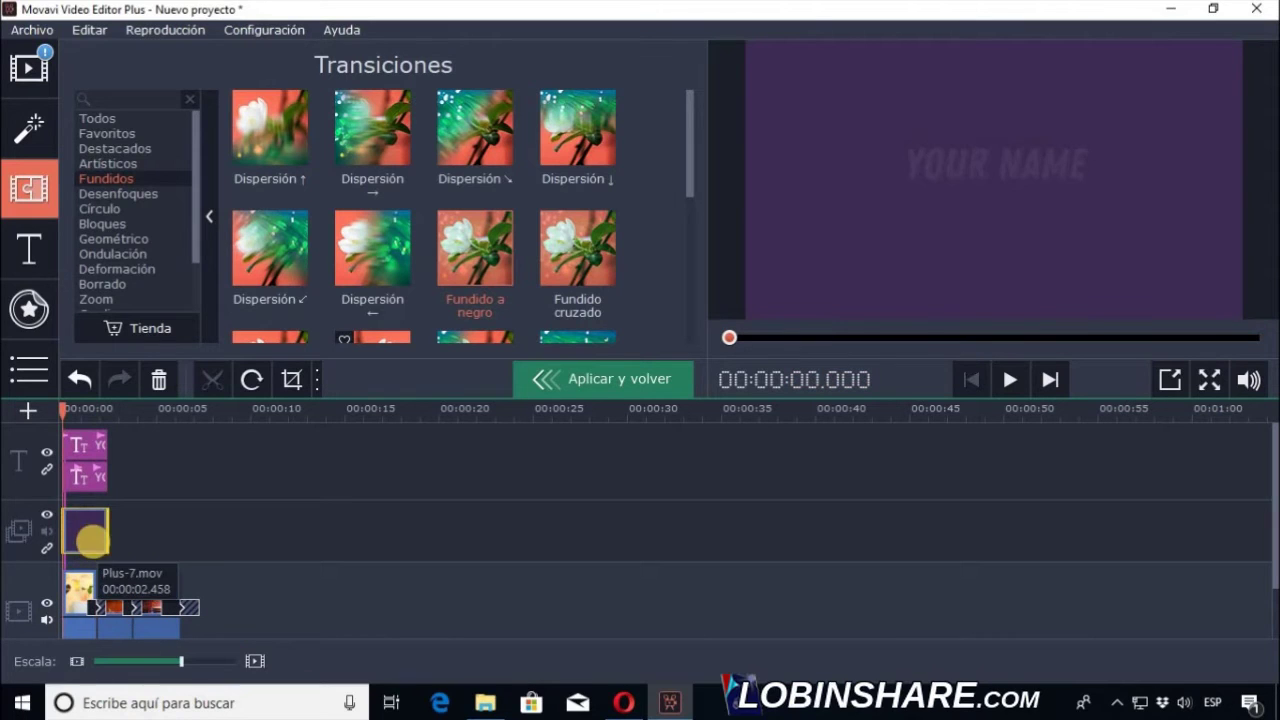
Step: Insert the Negro background at the start of the main video track, before the first Lazy Girl excerpt
click(28, 86)
click(100, 157)
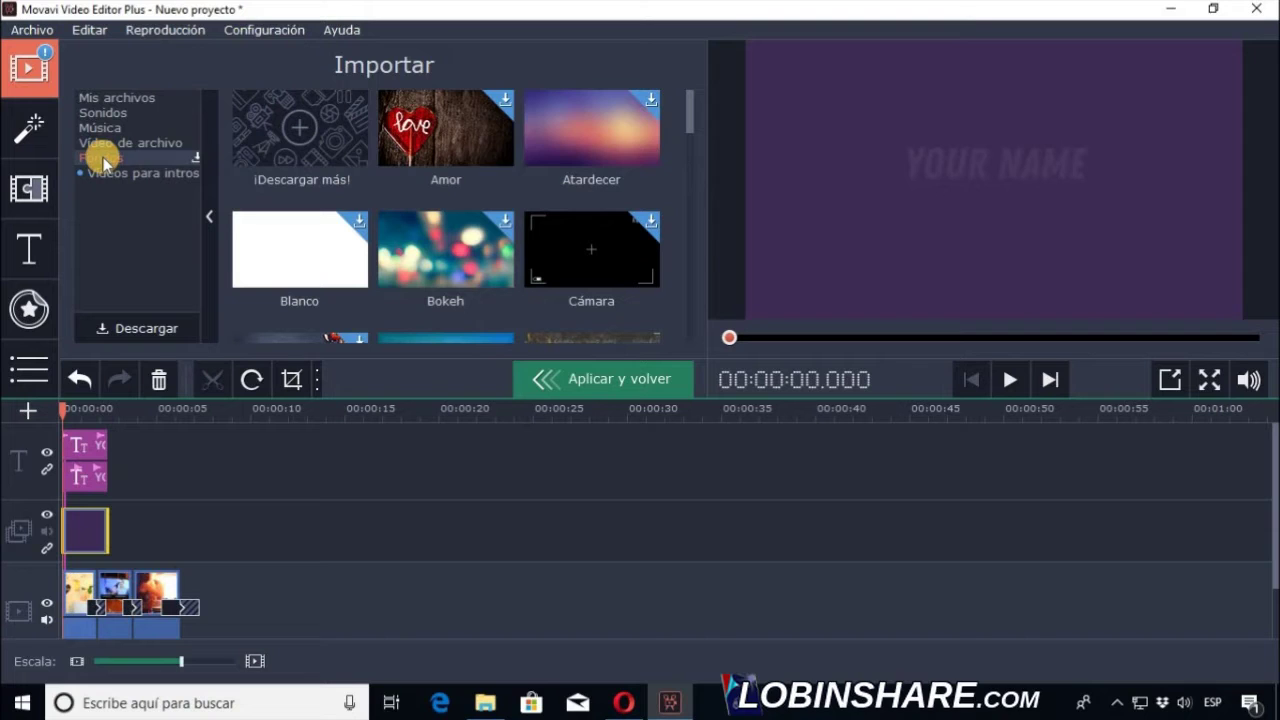
drag(689, 120, 689, 215)
drag(437, 206, 88, 596)
Step: Move the purple background on the overlay track and both titles back to the start of the timeline
click(116, 530)
drag(116, 540, 92, 538)
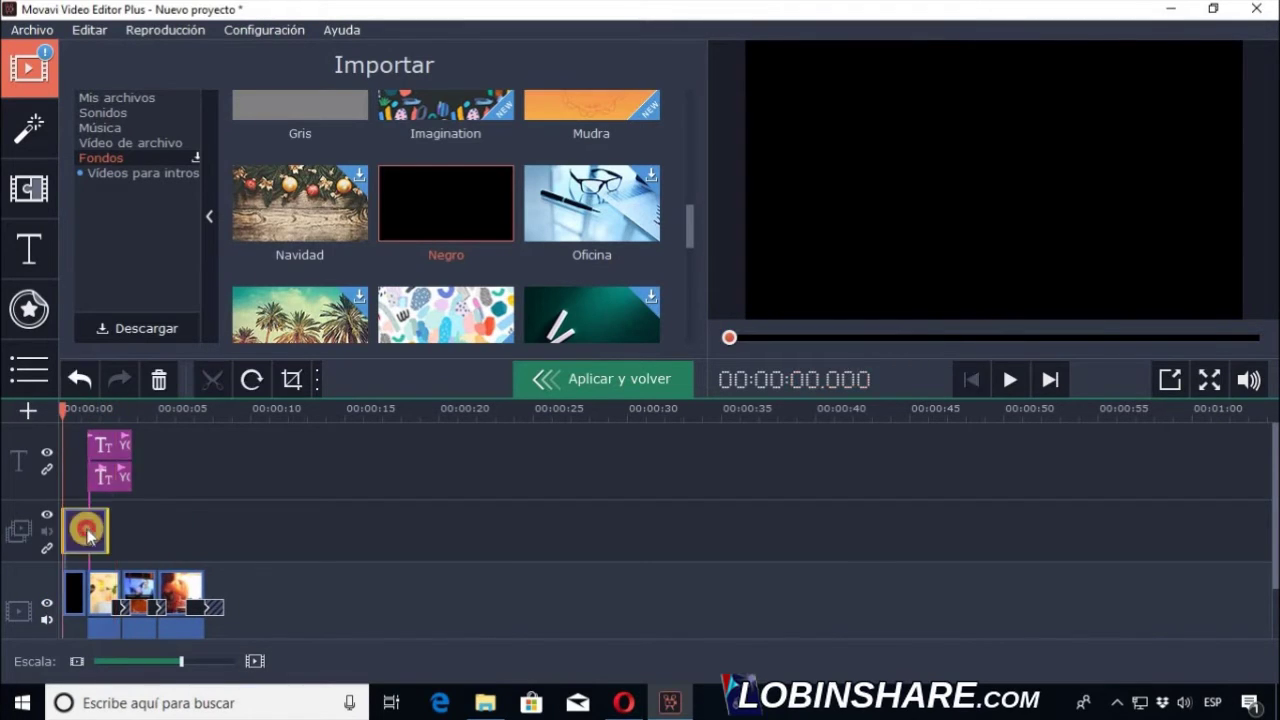
drag(112, 477, 86, 446)
Step: Add a Dispersión ↙ transition between the black background and the first excerpt, and delete the purple background from the overlay track
click(45, 192)
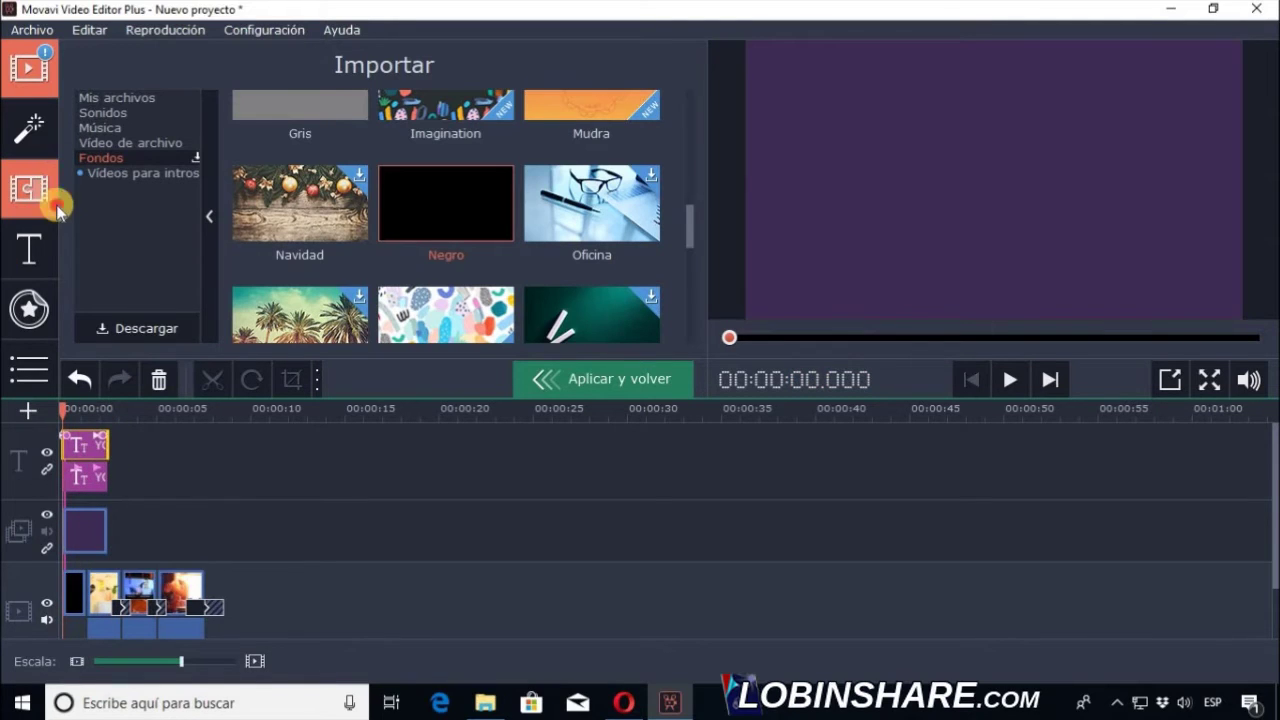
drag(297, 268, 76, 592)
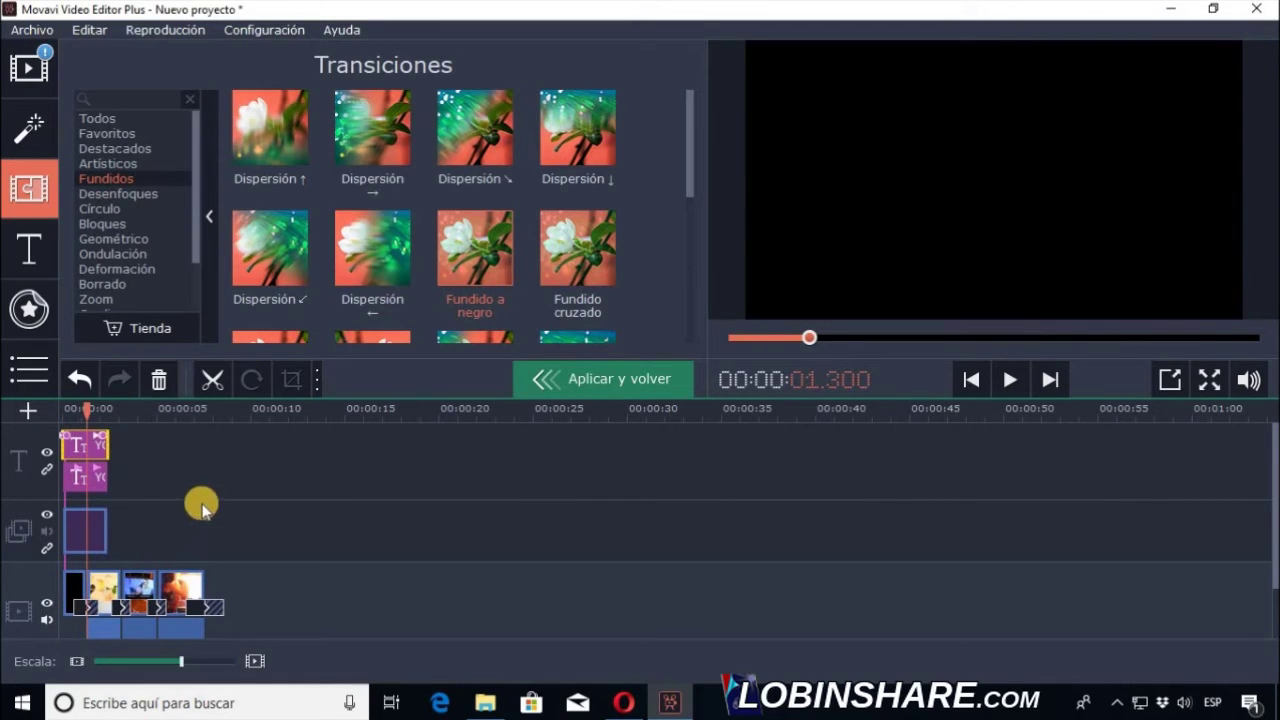
click(91, 530)
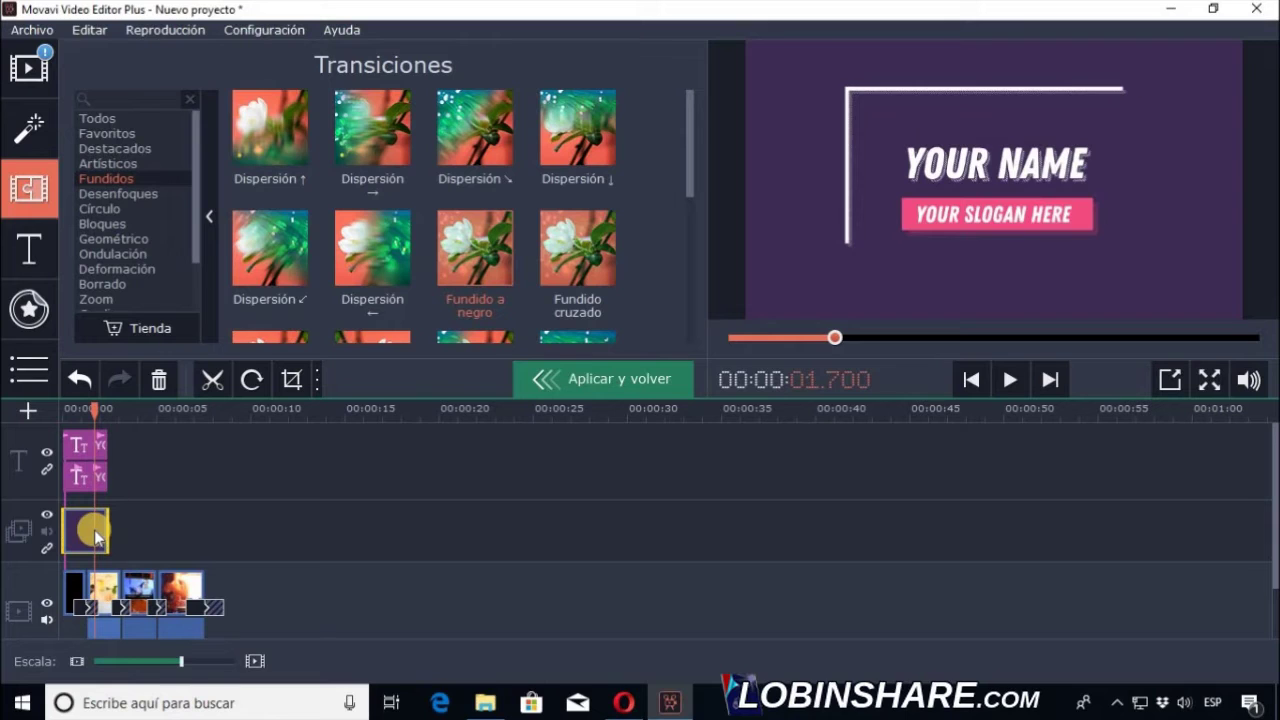
click(158, 379)
Step: Move both titles so they begin with the first Lazy Girl excerpt, and play the sequence from the start
click(65, 410)
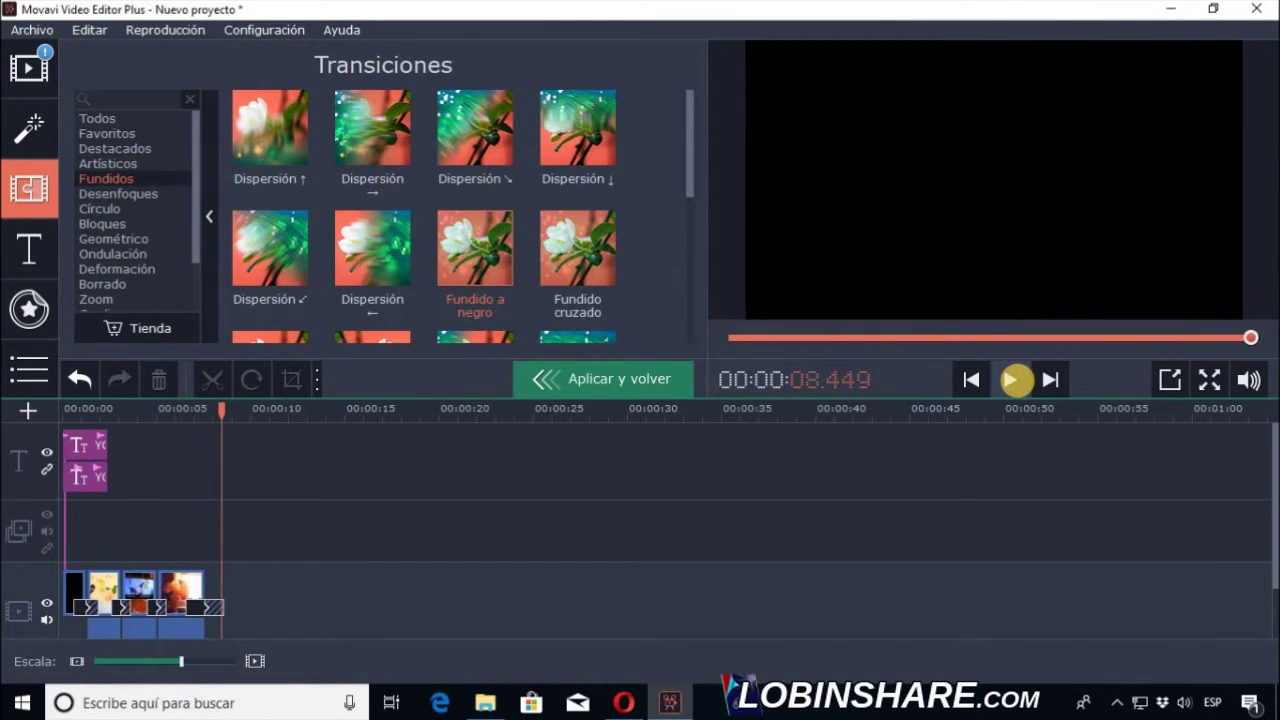
drag(86, 455, 108, 488)
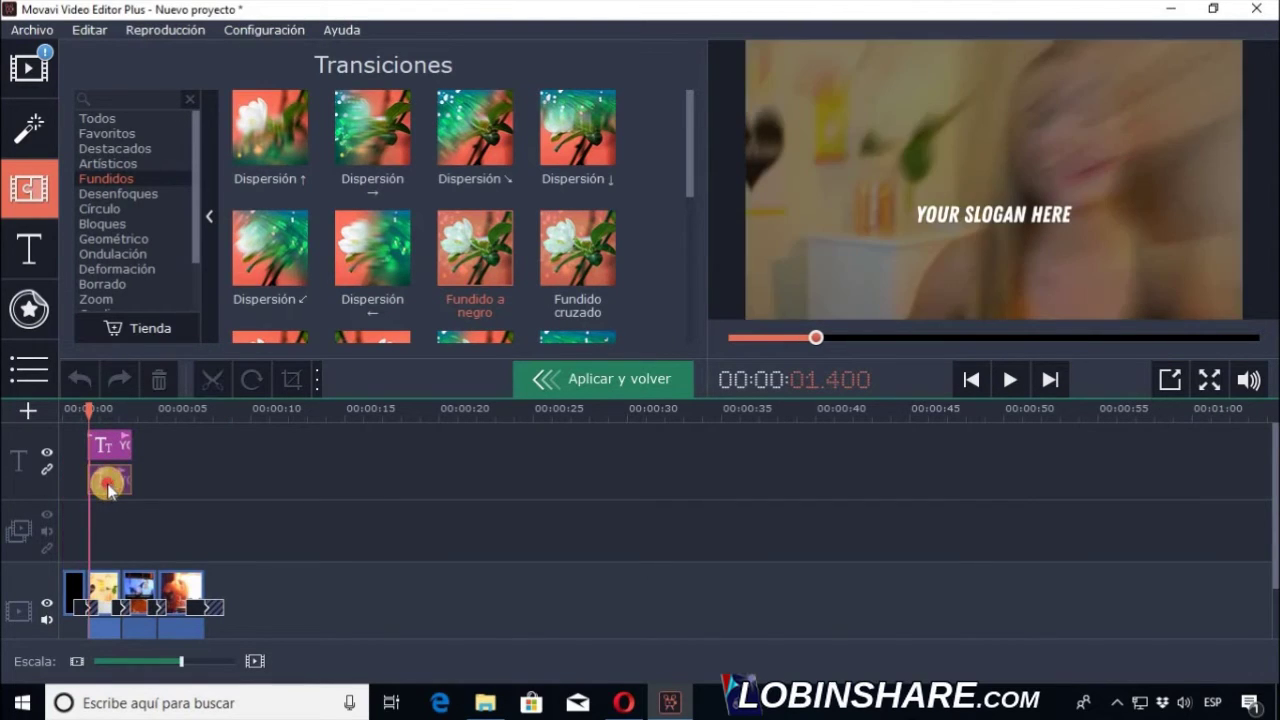
click(30, 250)
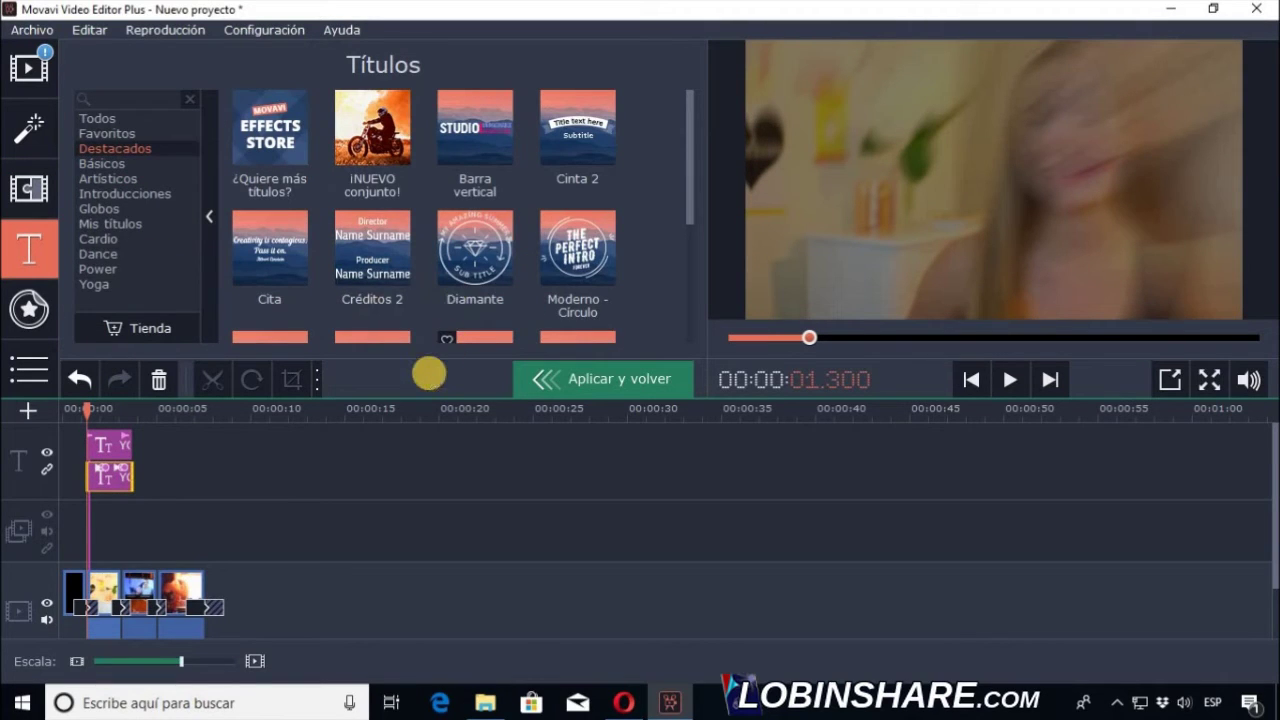
click(64, 408)
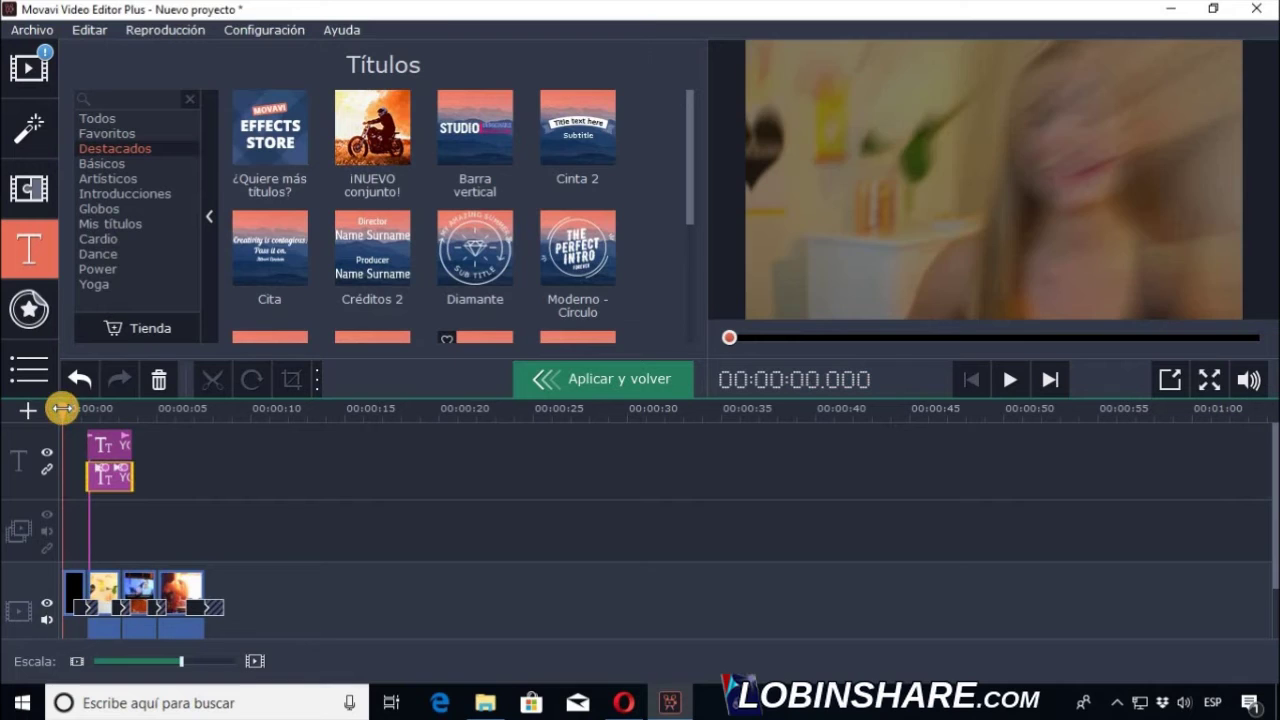
click(1011, 383)
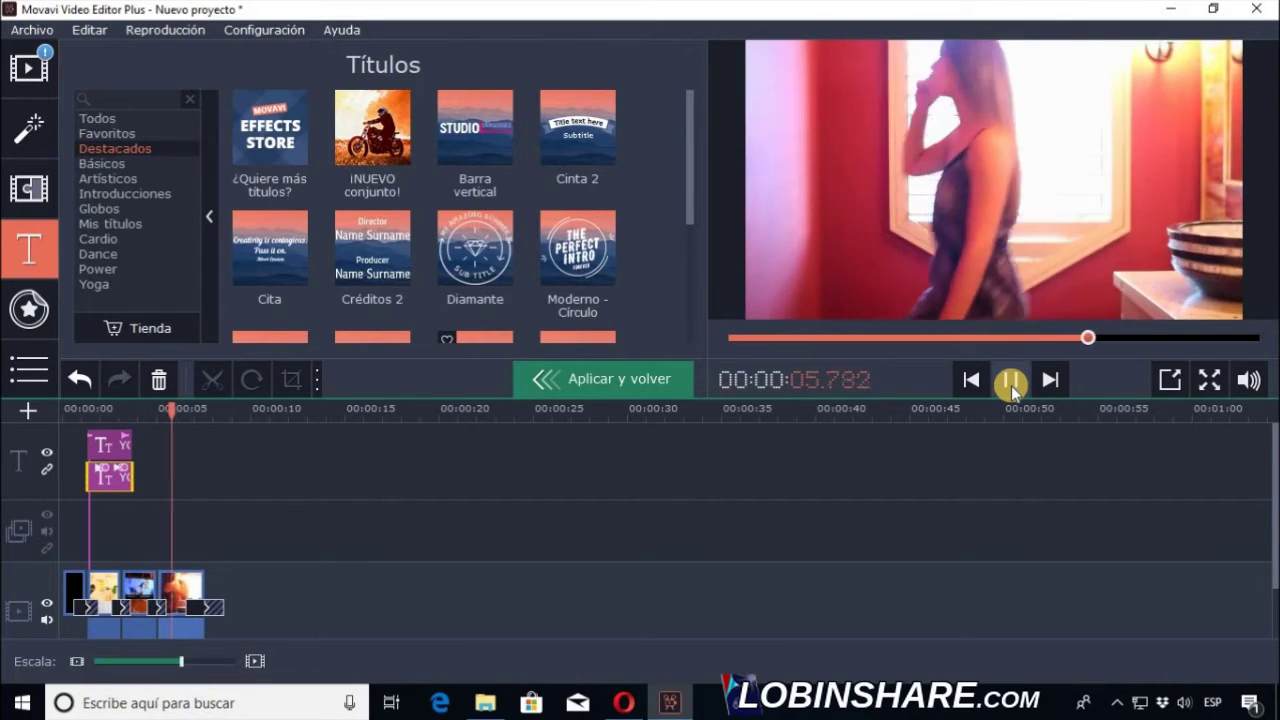
click(1011, 383)
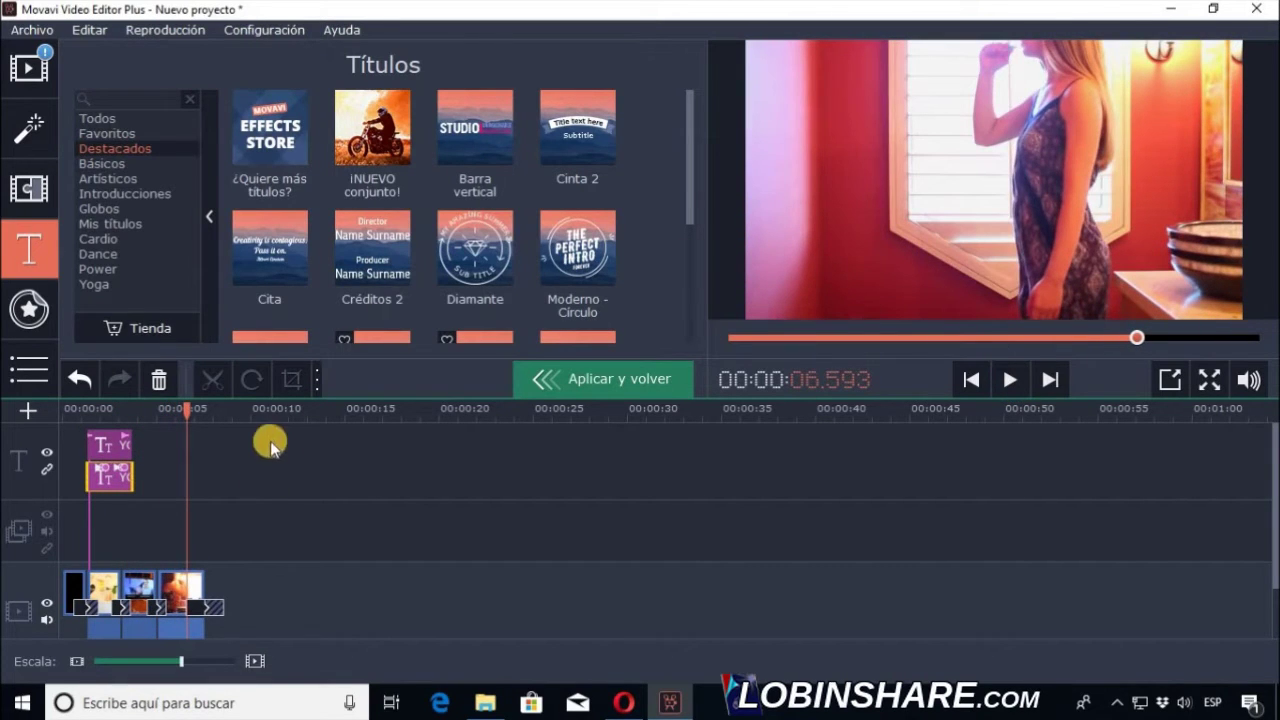
Step: Replace the text of the upper title clip with TU NOMBRE
click(104, 412)
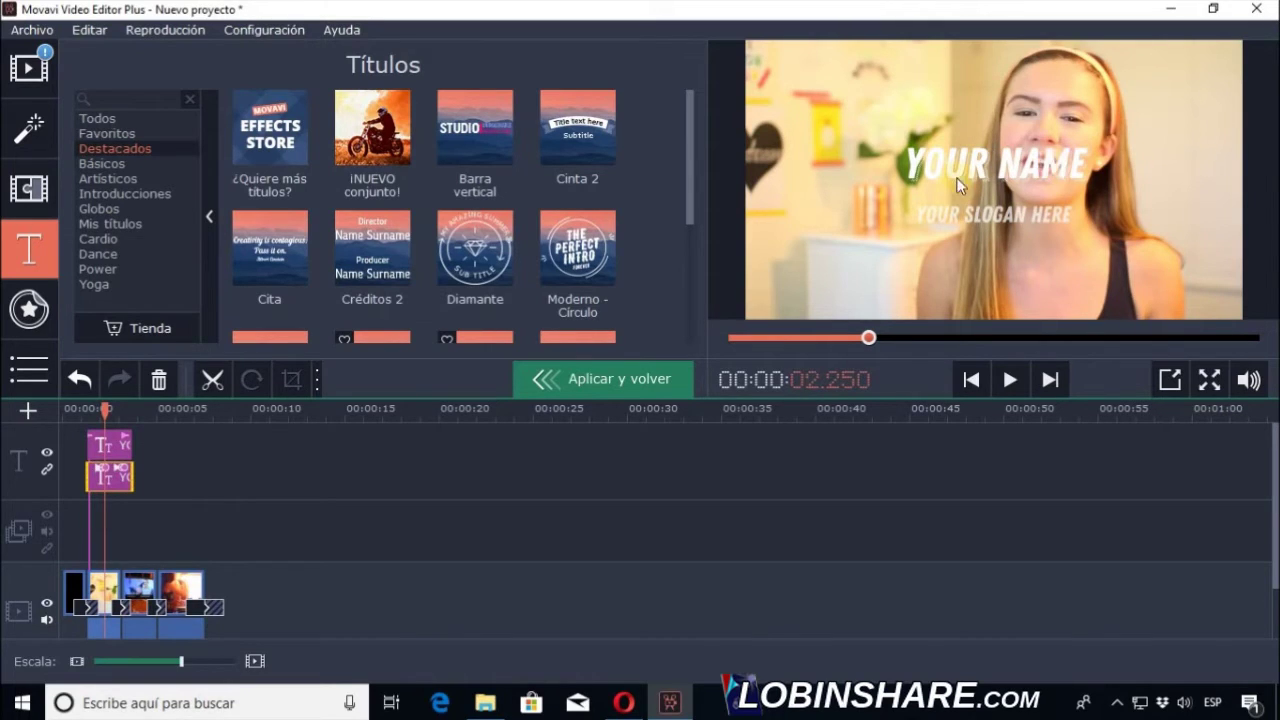
double_click(108, 447)
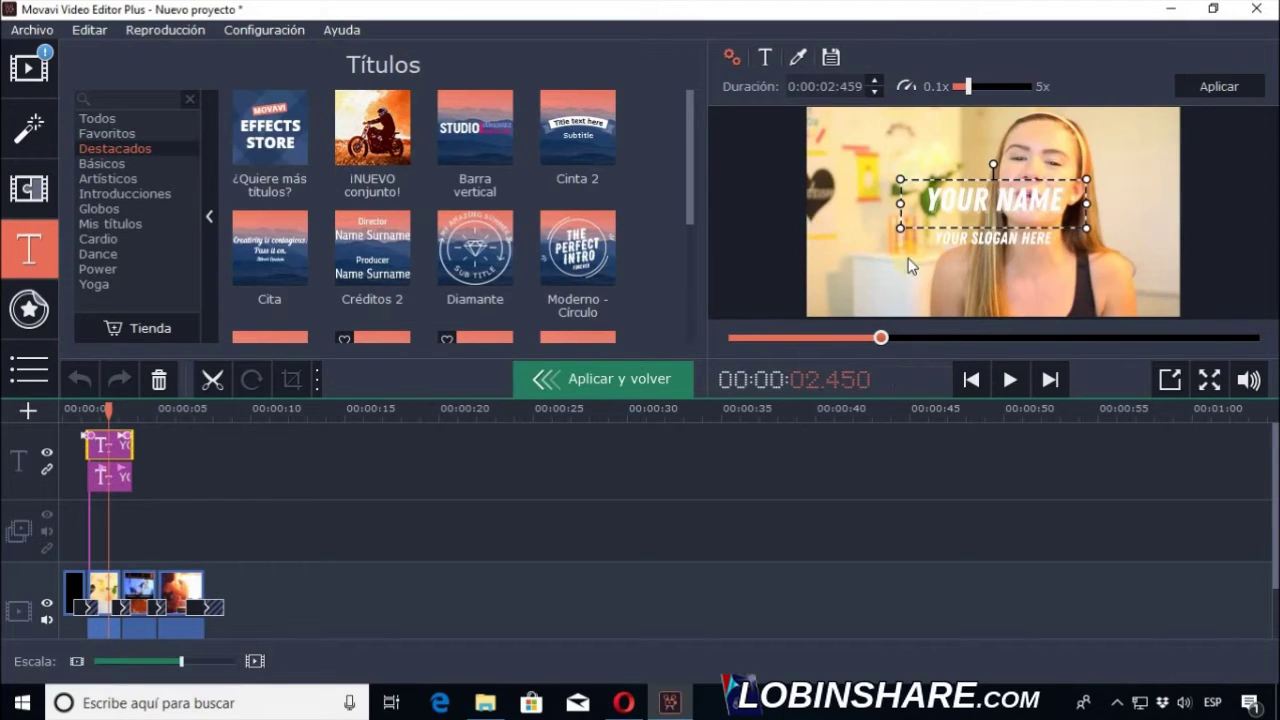
double_click(973, 214)
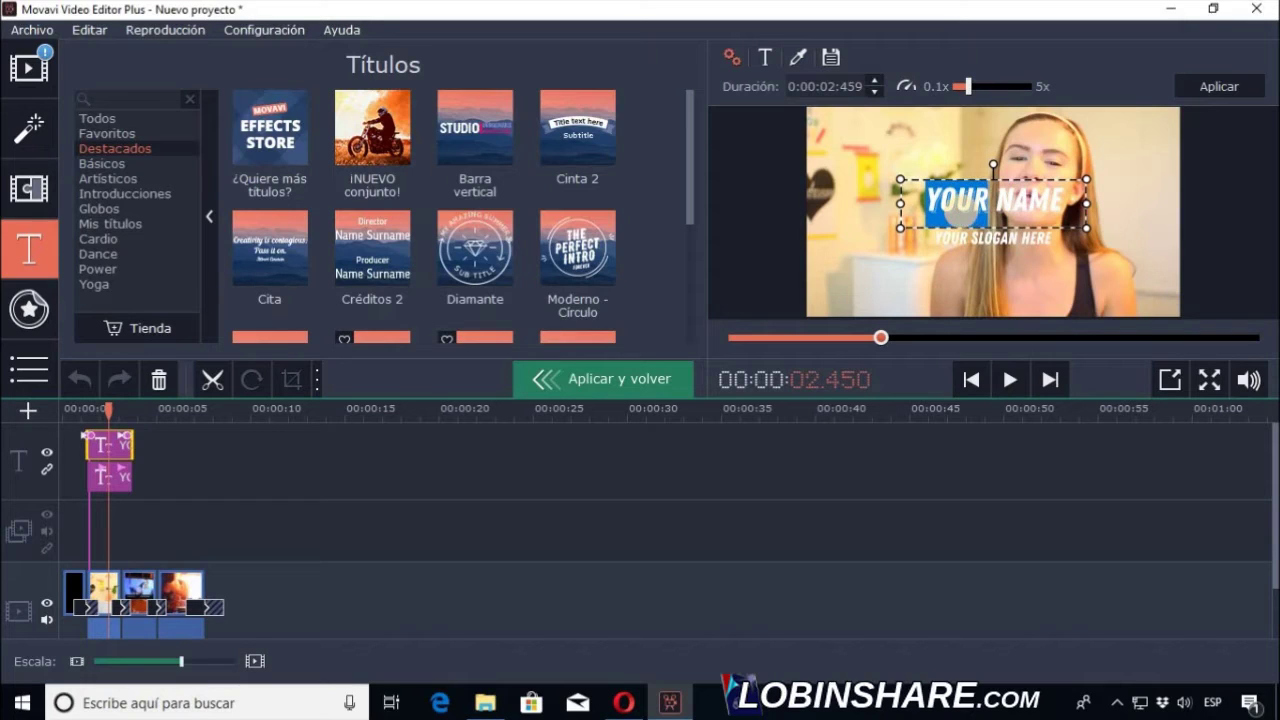
key(BackSpace)
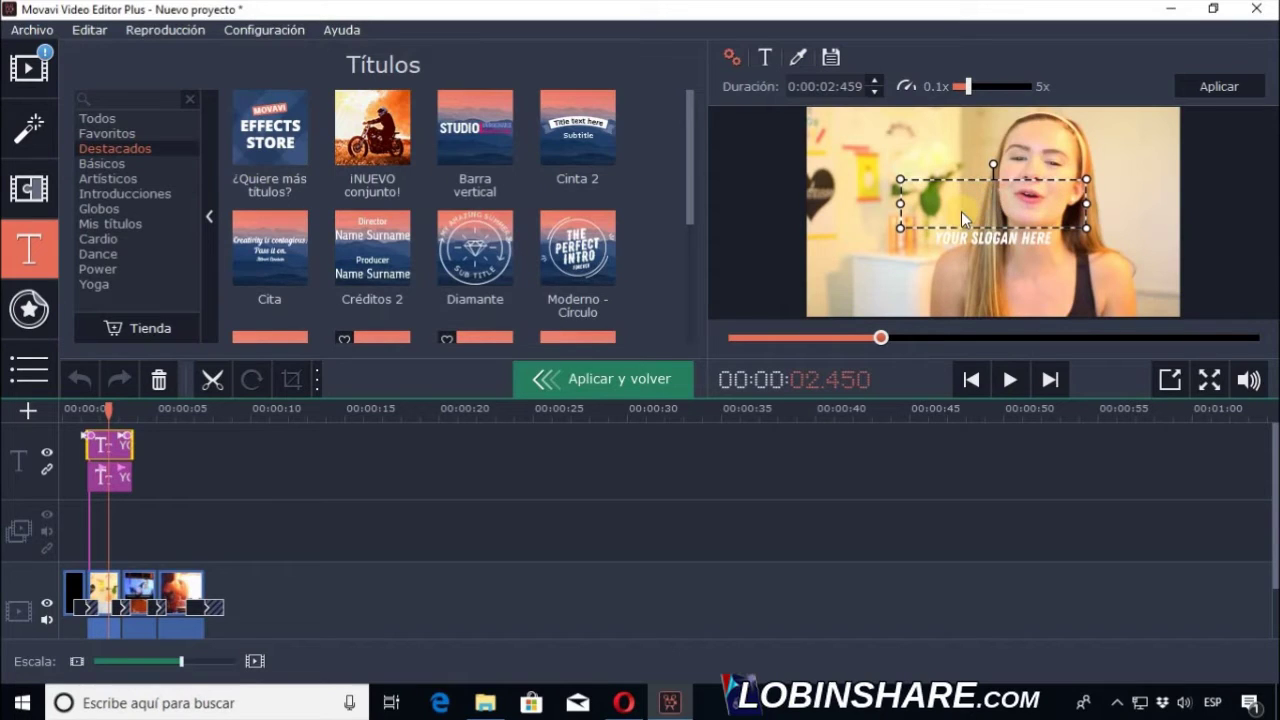
text(TU NOMBRE)
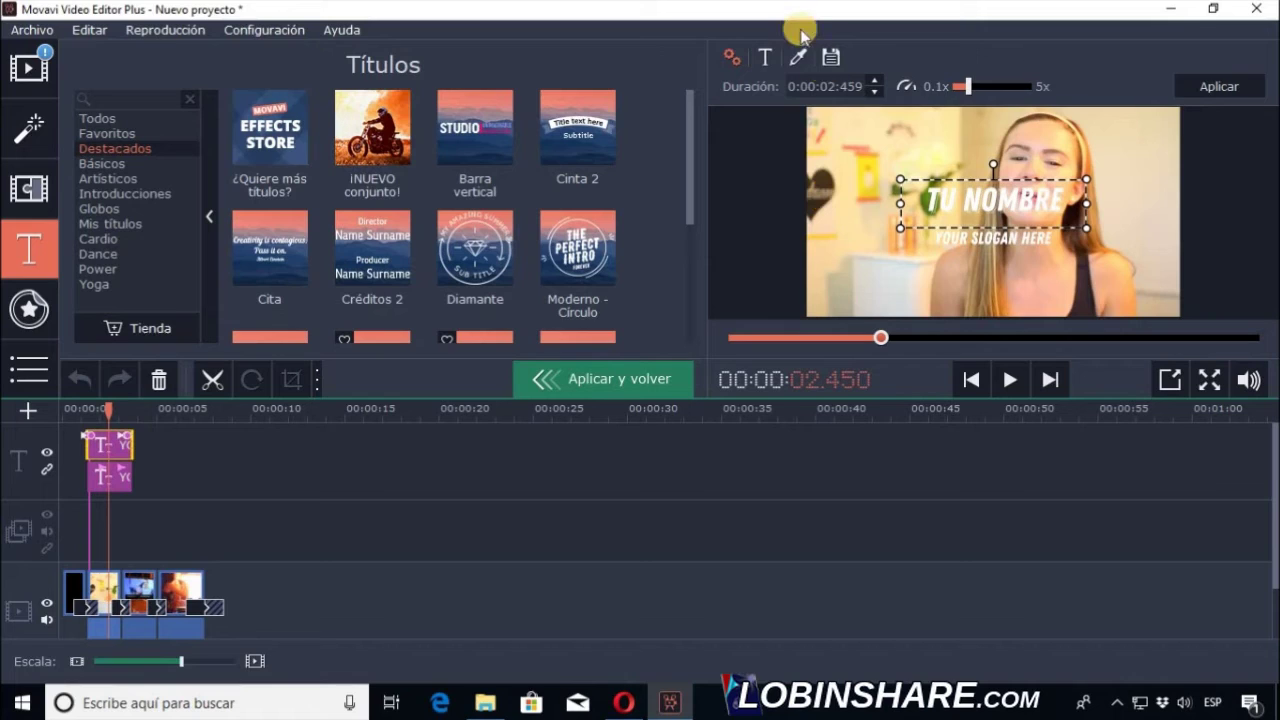
Step: Color the TU NOMBRE title purple #c238eb and move it down below the slogan in the frame
click(806, 57)
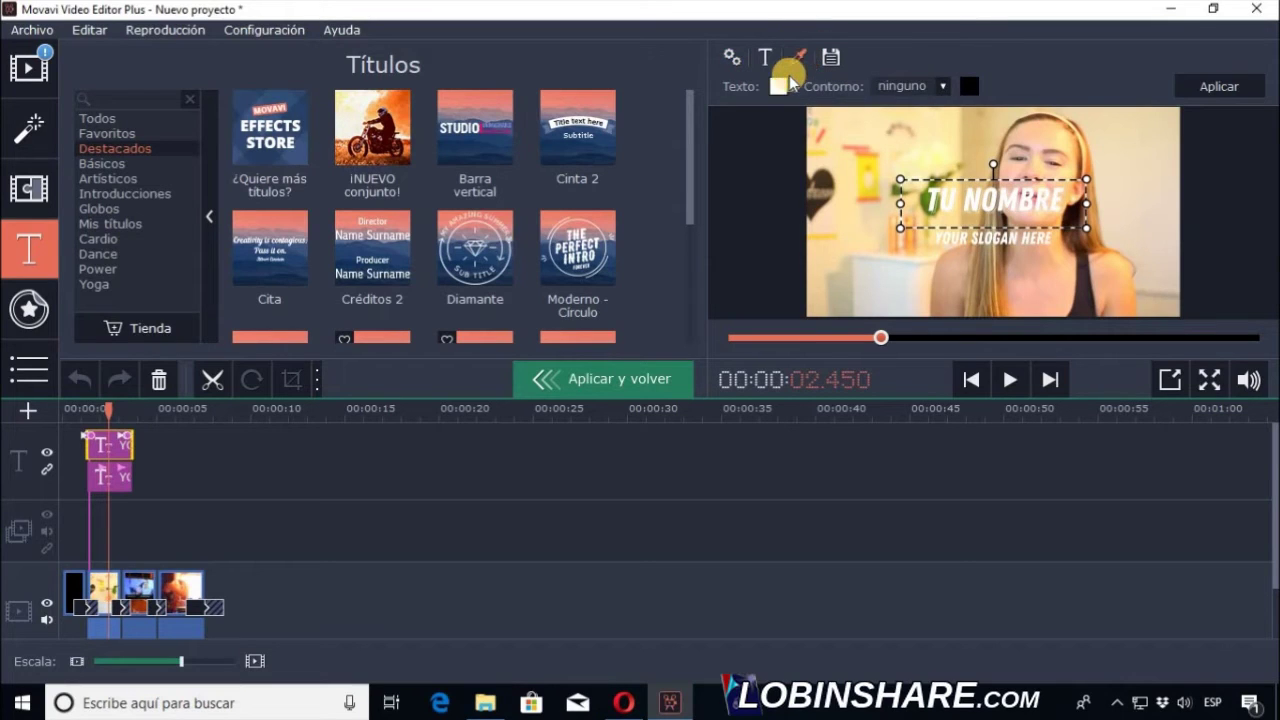
click(779, 86)
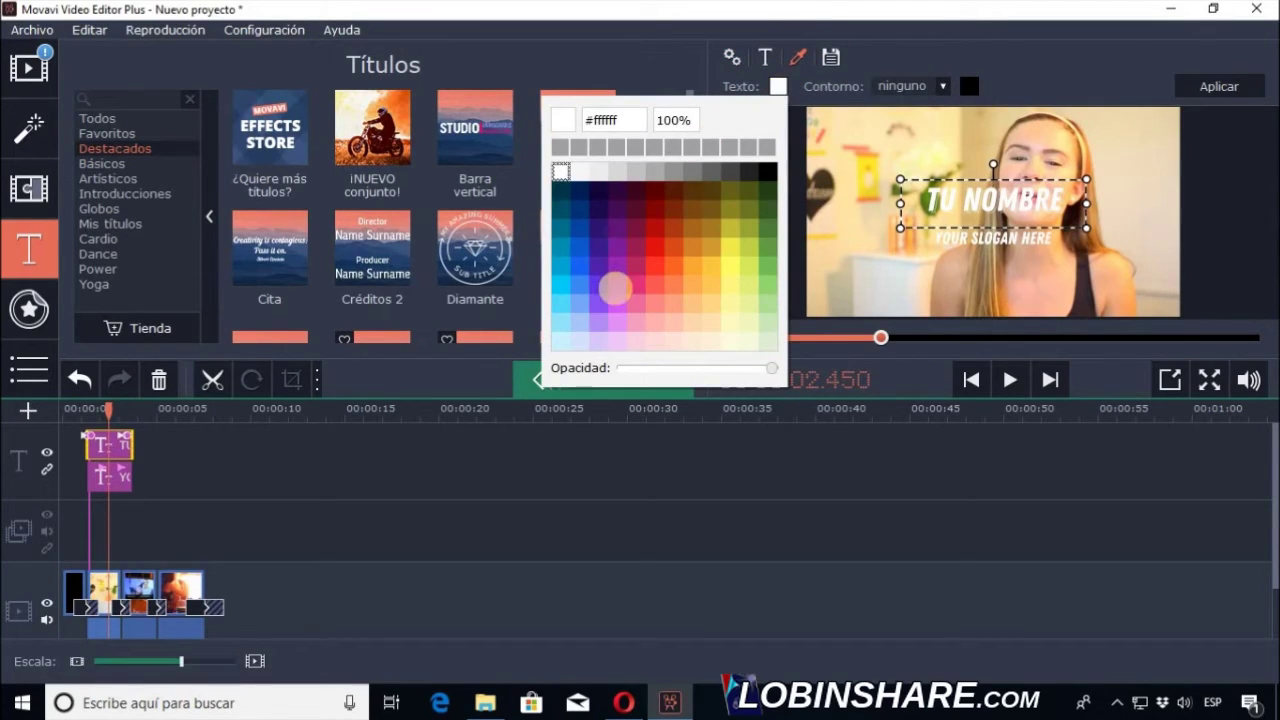
click(615, 288)
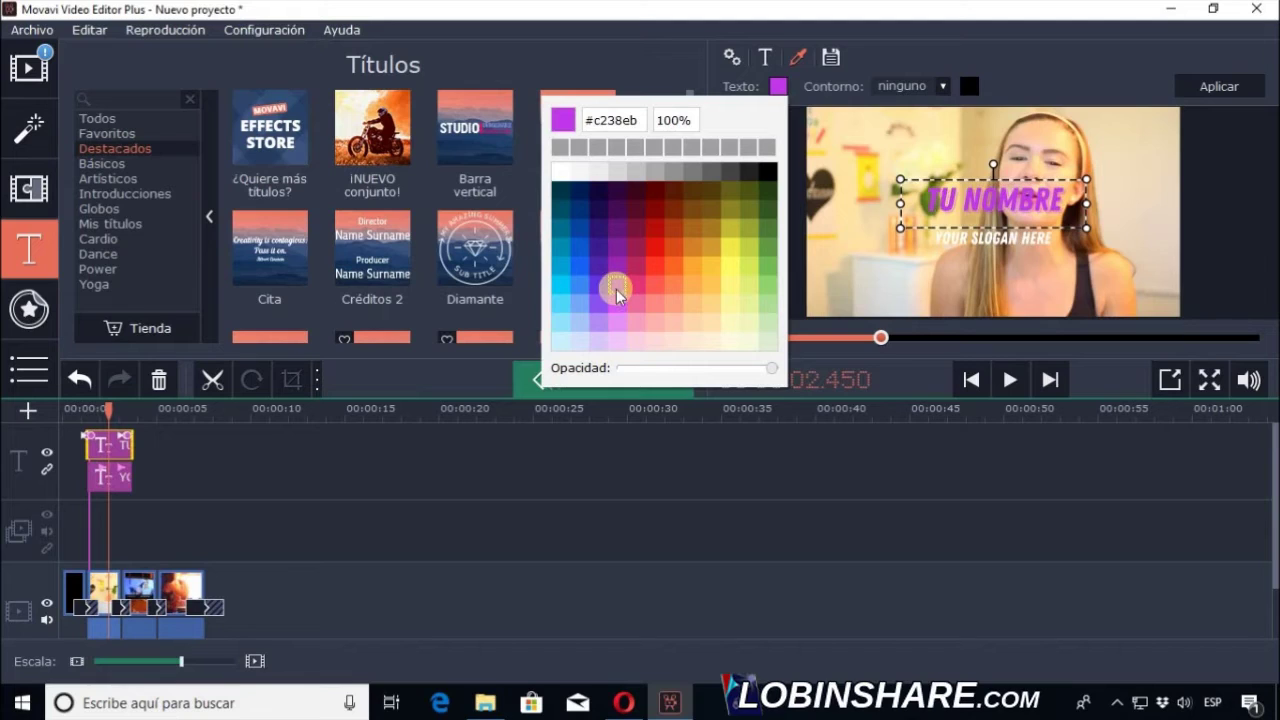
click(1024, 205)
mouse_move(997, 178)
mouse_down()
mouse_move(1021, 175)
mouse_move(1035, 203)
mouse_move(993, 160)
mouse_up()
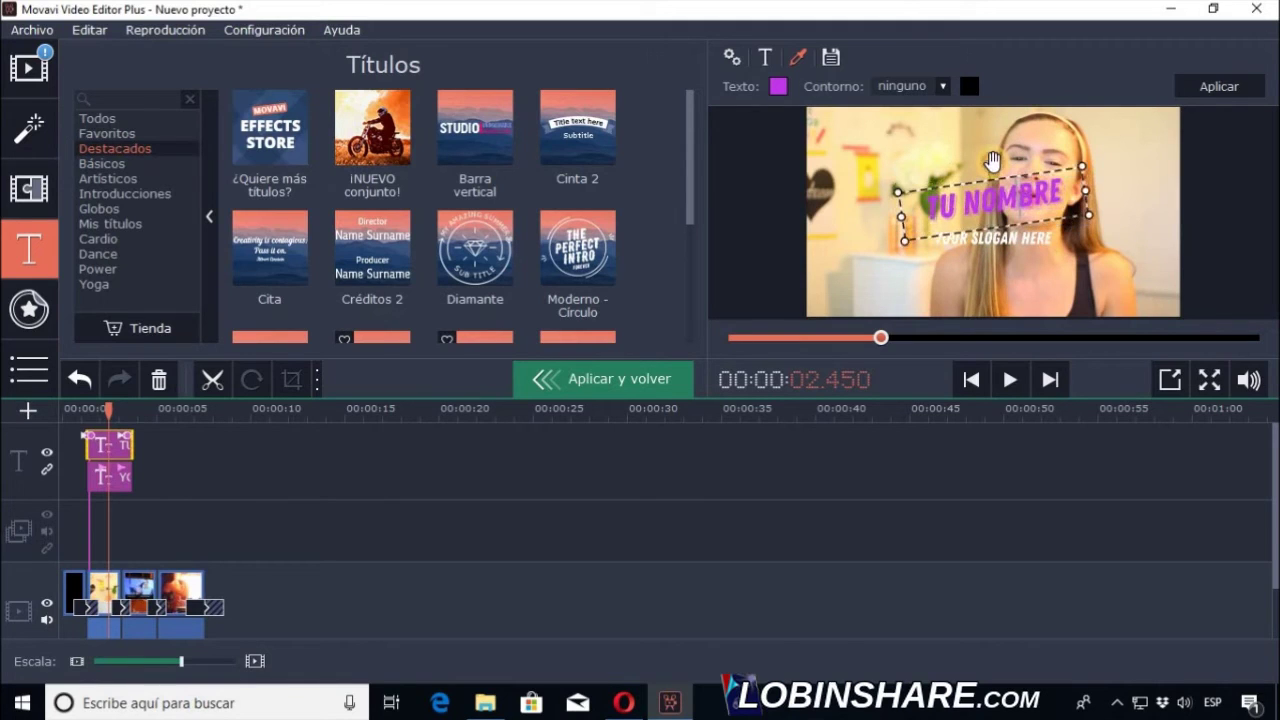
drag(946, 199, 927, 254)
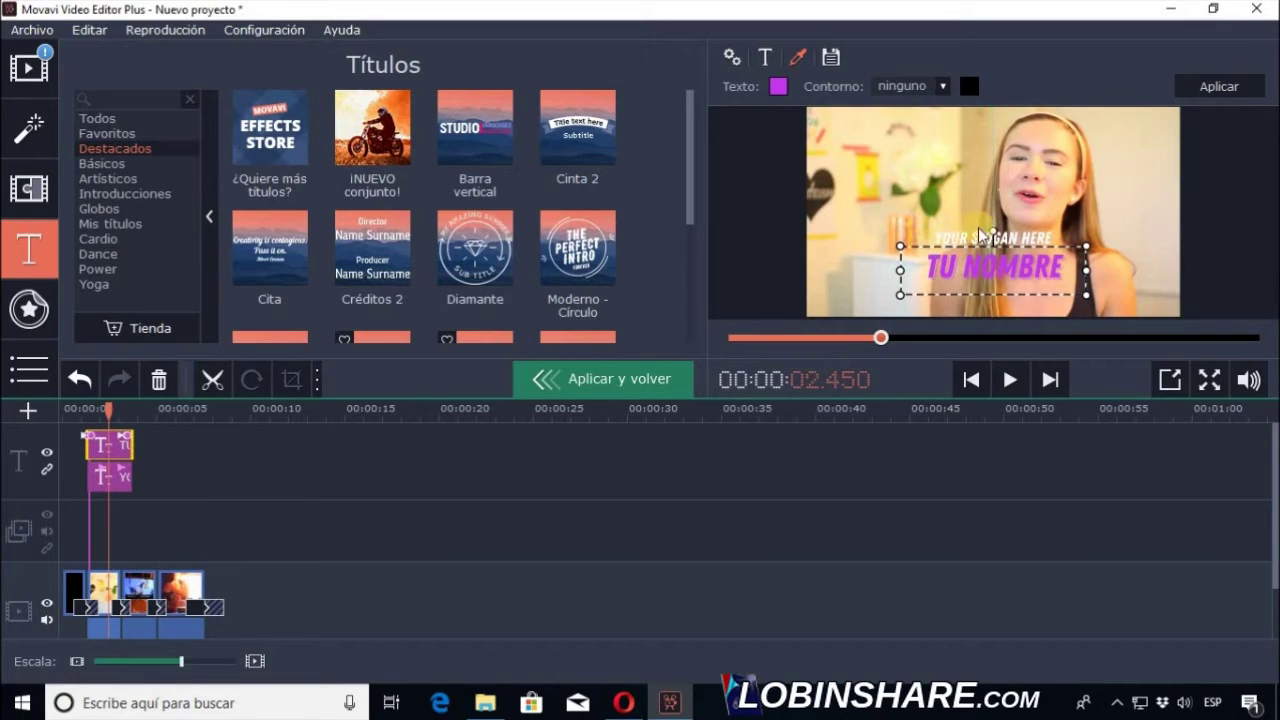
Step: Move the slogan title directly beneath TU NOMBRE in the frame and change its text to TU ESLOGAN
click(90, 484)
click(926, 240)
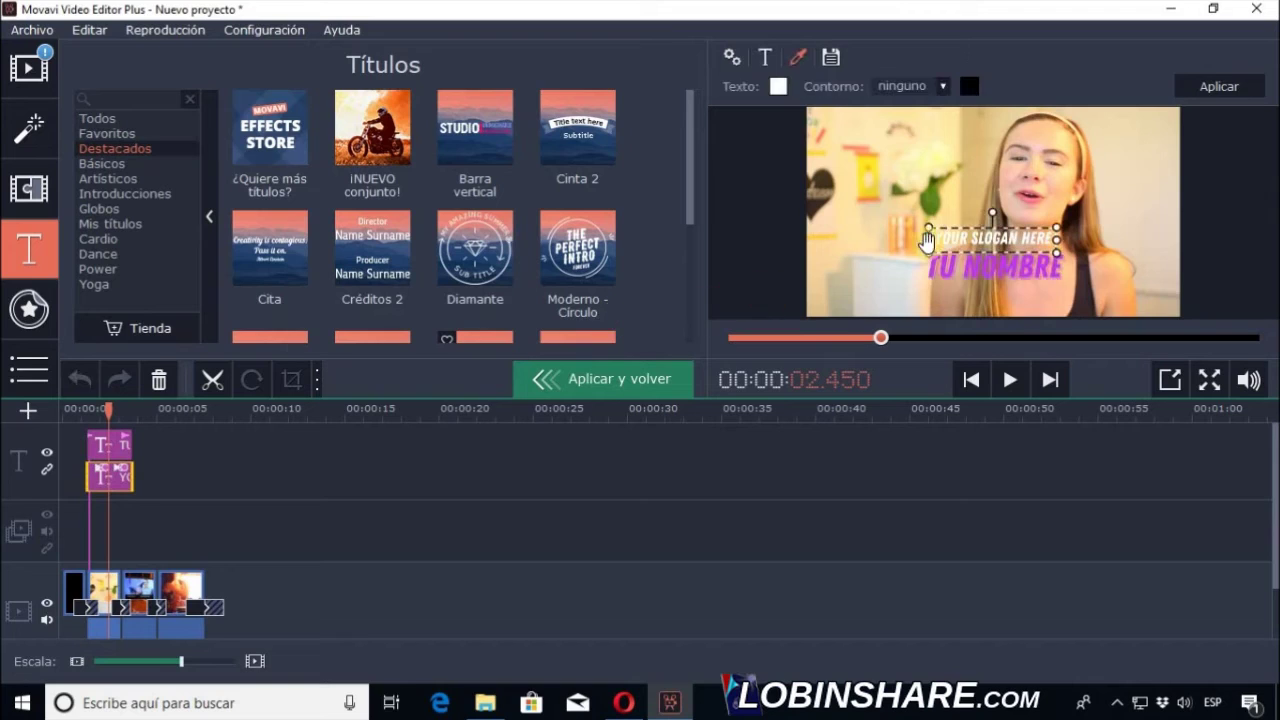
drag(930, 238, 950, 240)
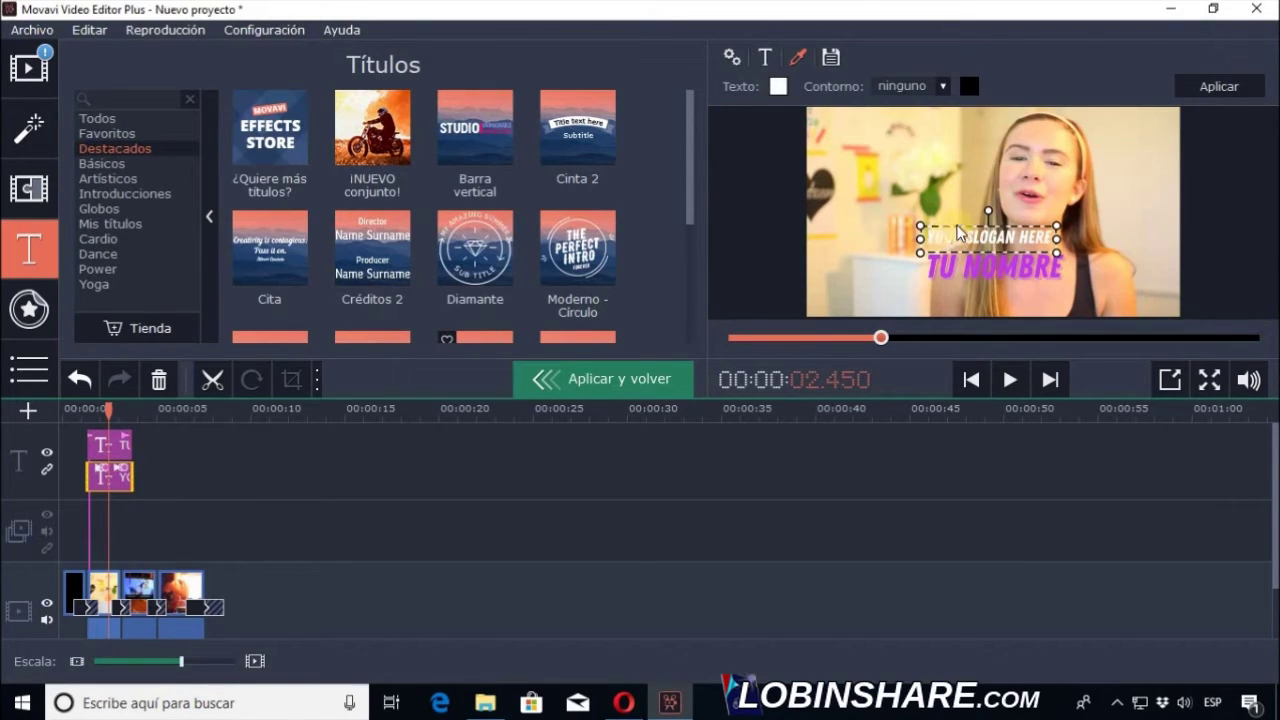
drag(988, 250, 1000, 313)
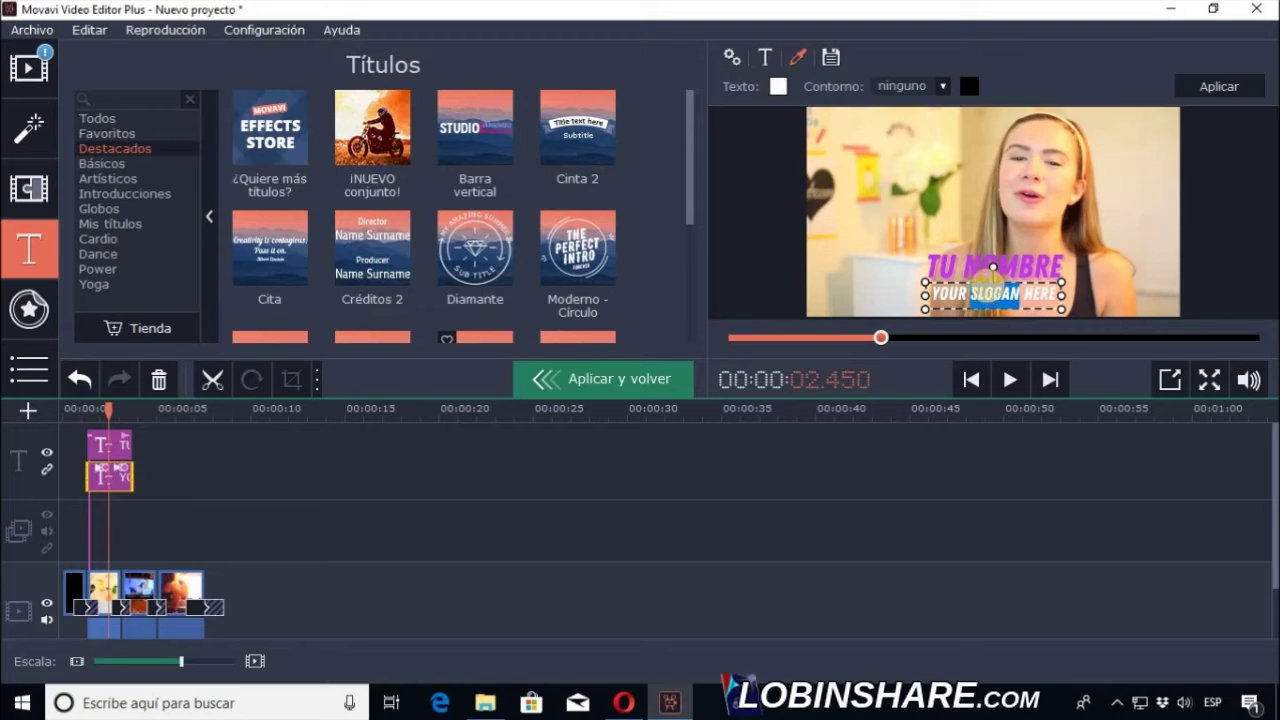
click(990, 293)
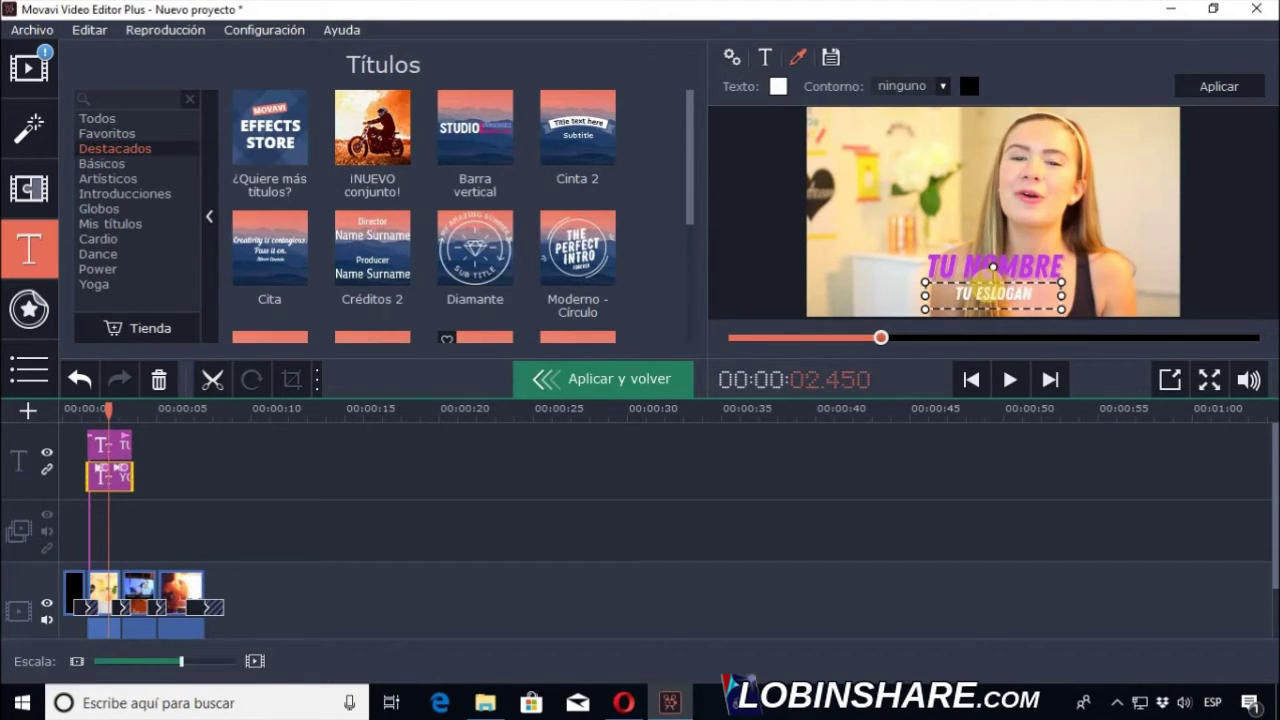
Step: Give the TU ESLOGAN title a dark green #355723 text color and a thin white #ffffff outline
click(798, 57)
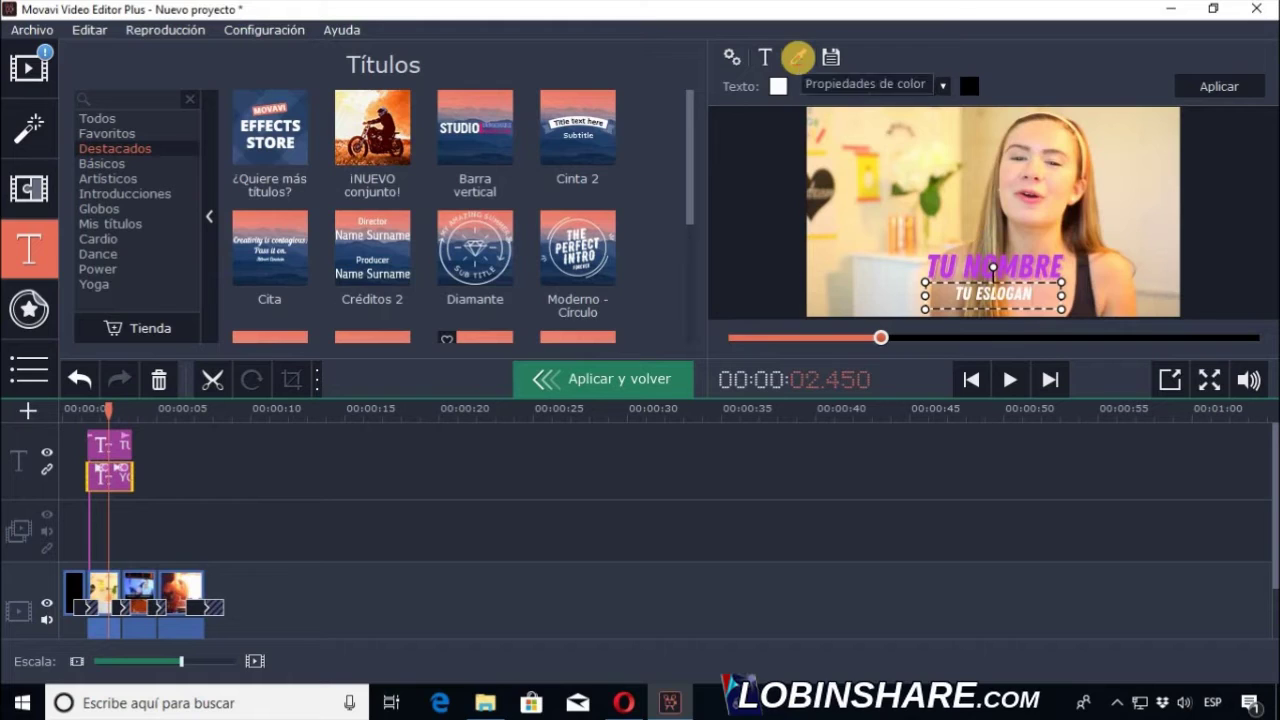
click(778, 86)
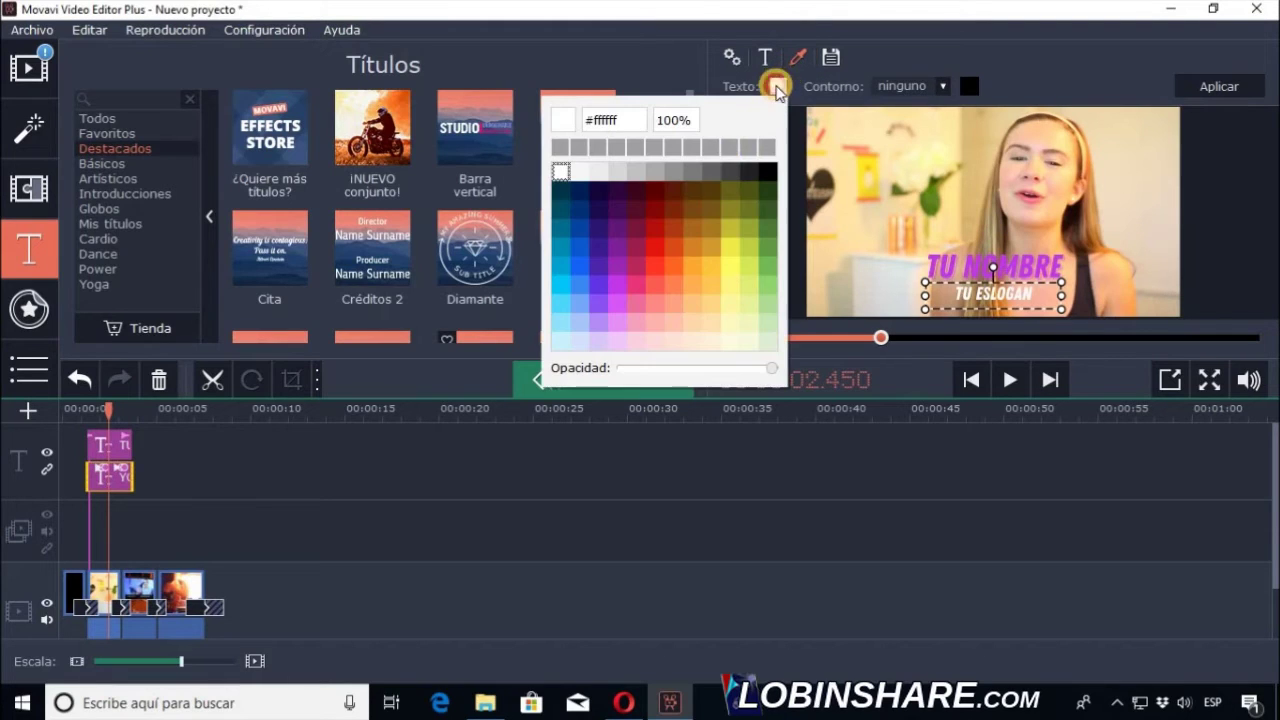
click(767, 211)
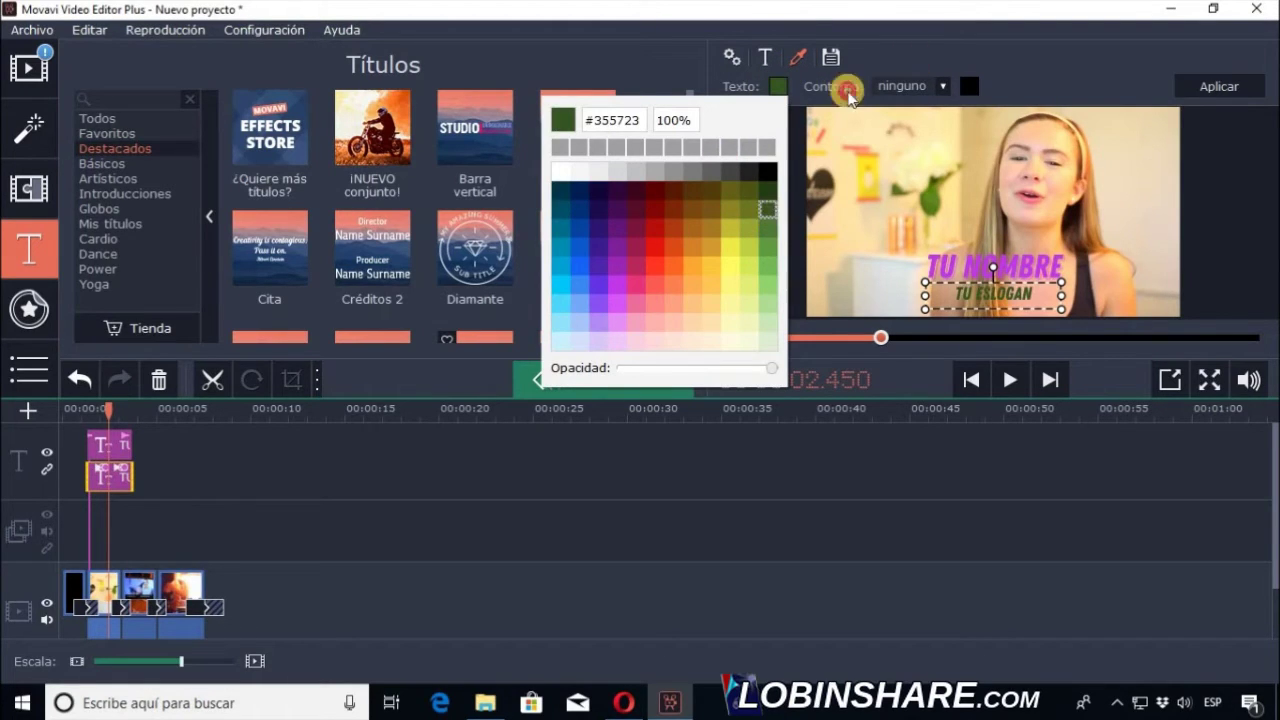
click(930, 84)
click(935, 84)
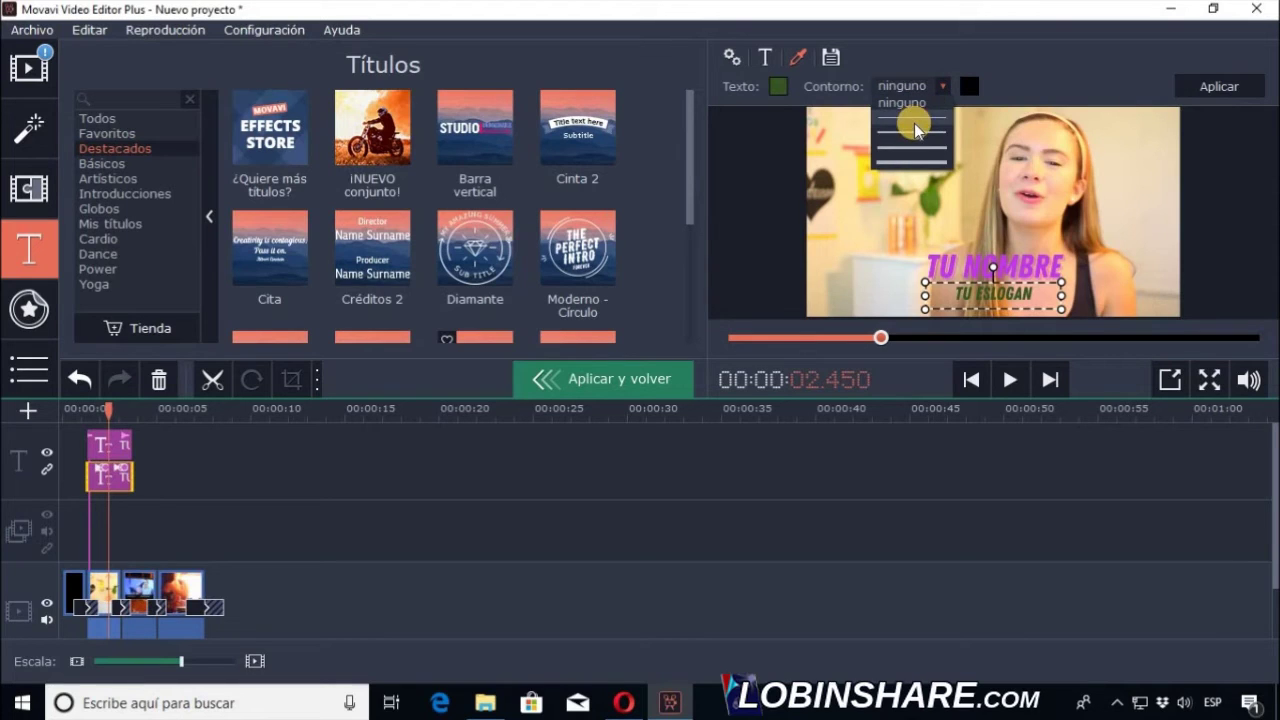
click(911, 118)
click(969, 89)
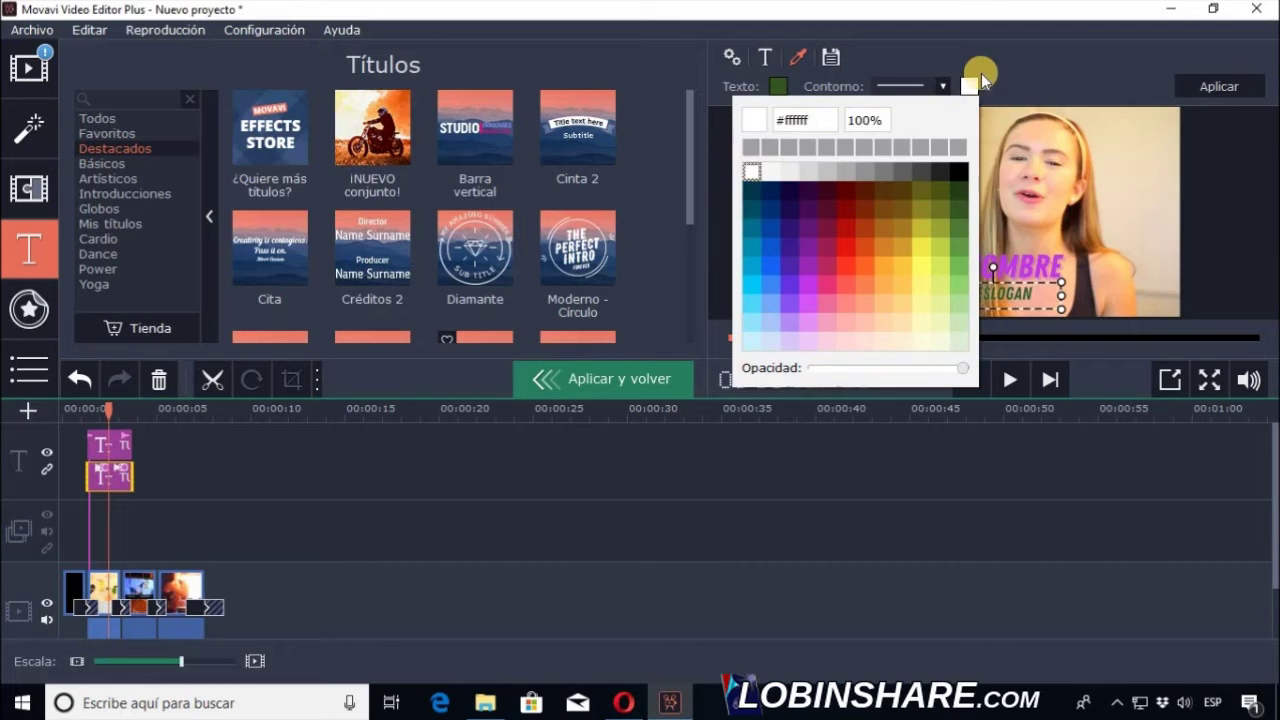
click(1040, 67)
Step: Try the Open Sans SemiBold font on the TU ESLOGAN title, and set its font to ZingRustBaseSH3Special
click(767, 56)
click(899, 87)
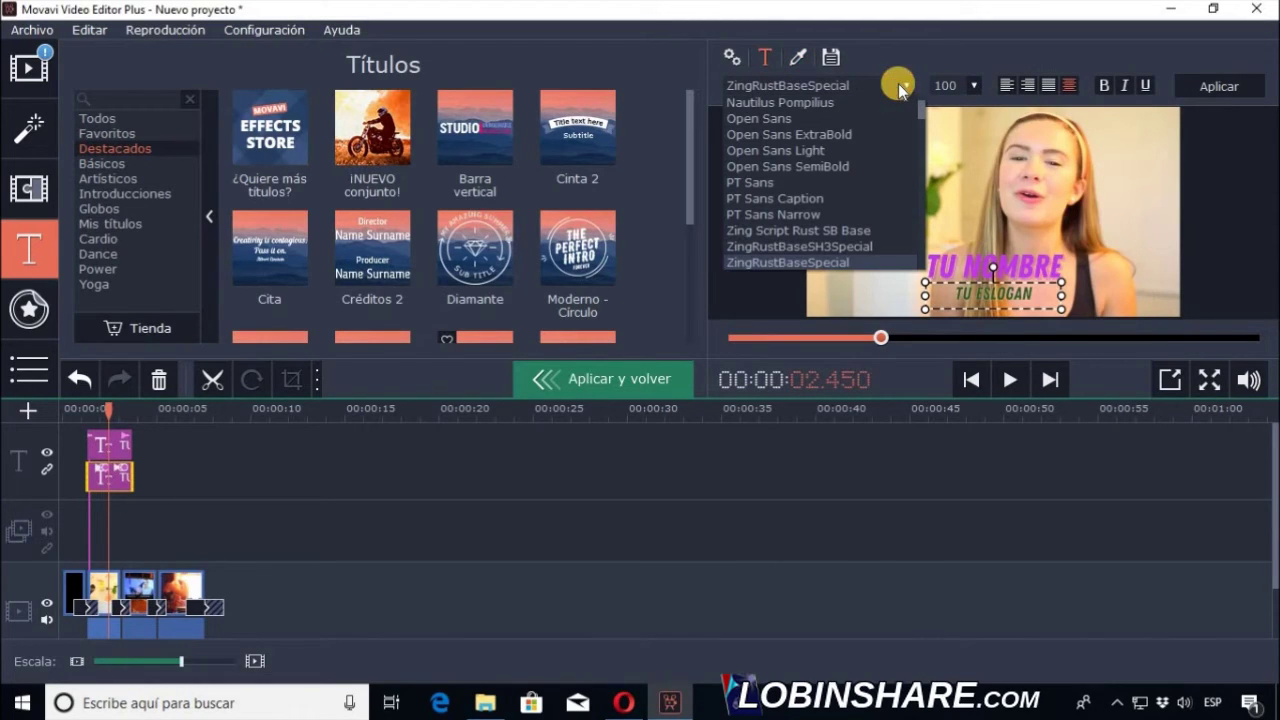
click(830, 167)
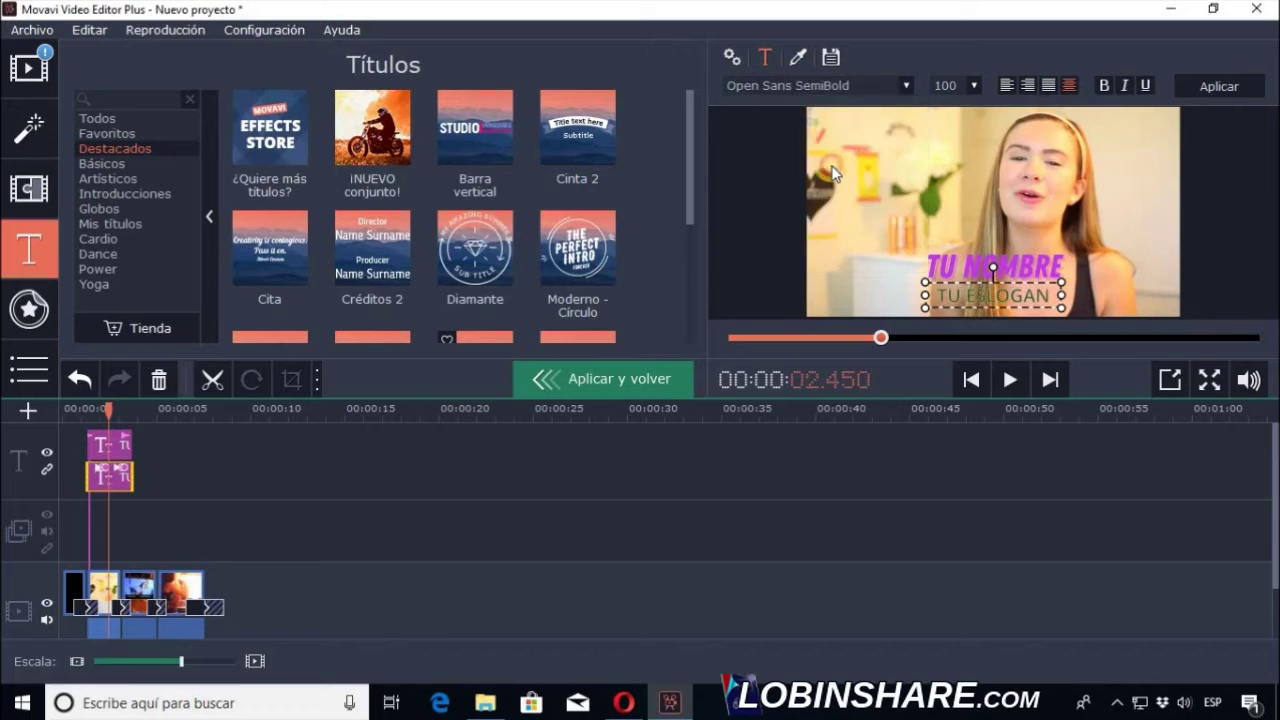
click(867, 80)
click(834, 240)
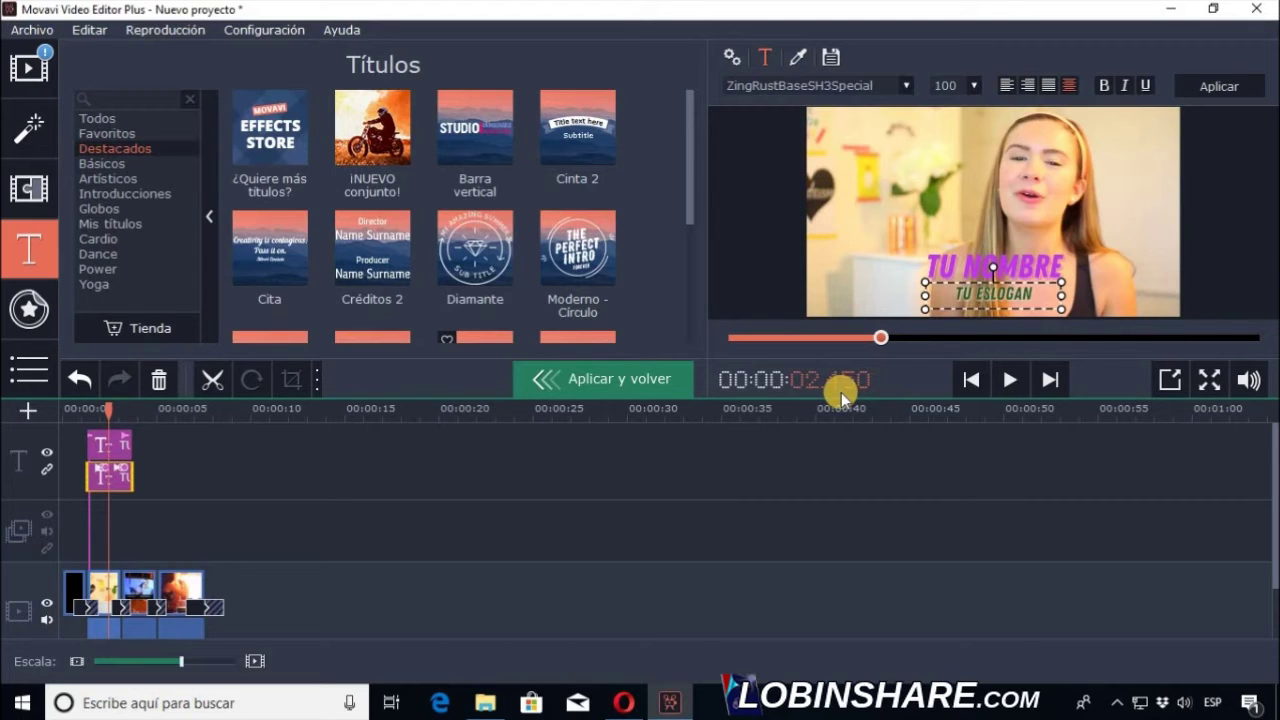
Step: Add the youtube-high-resolution-logo image from the Imágenes folder to the start of the overlay track
click(483, 703)
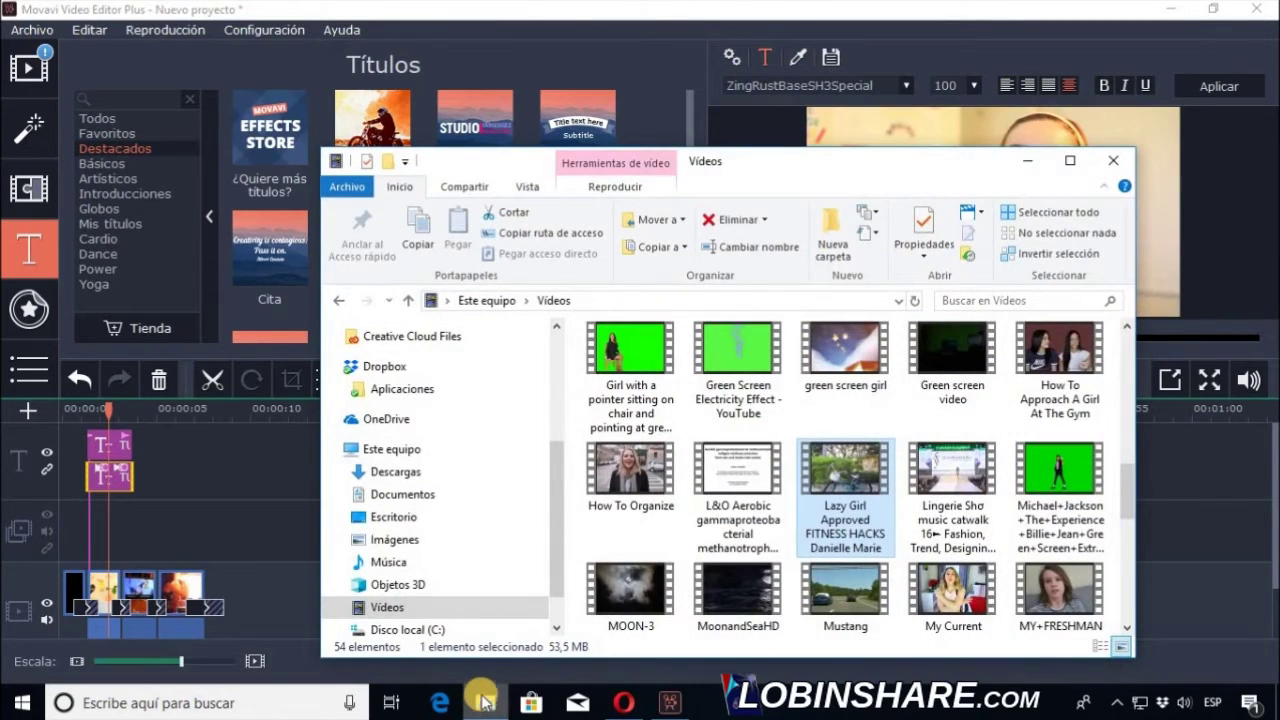
click(446, 539)
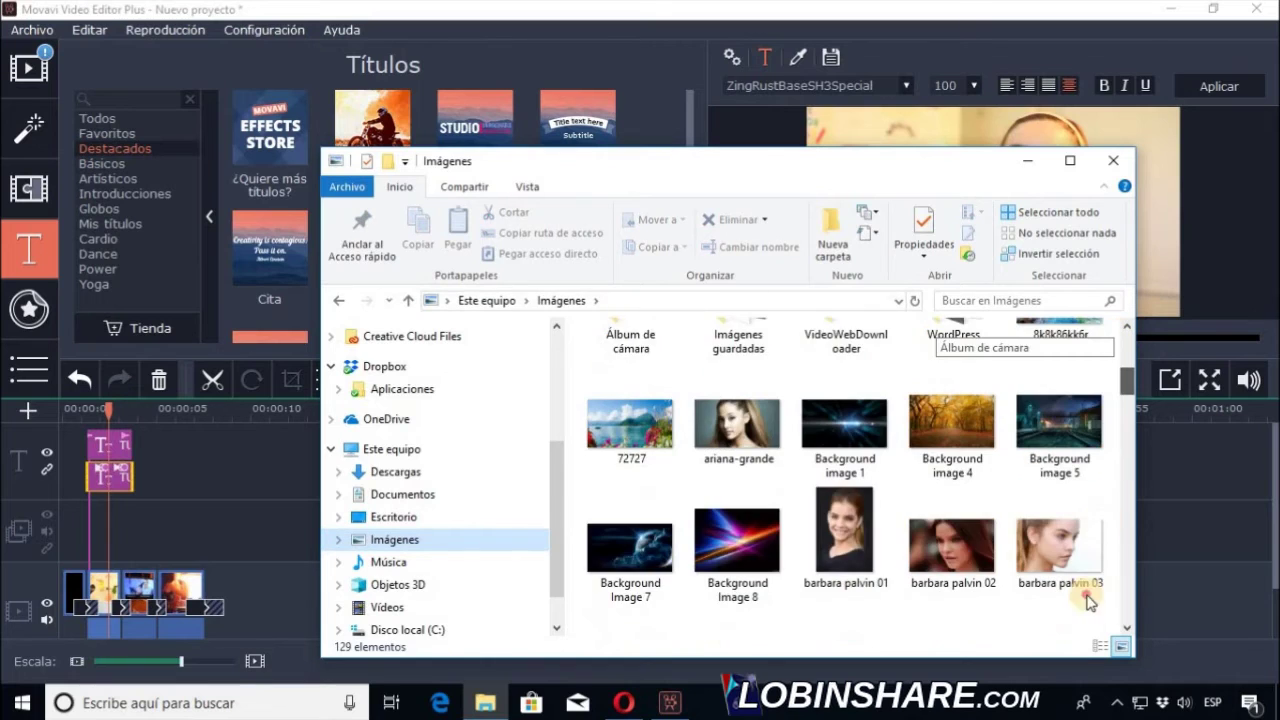
scroll(847, 478, down, 15)
drag(847, 478, 76, 536)
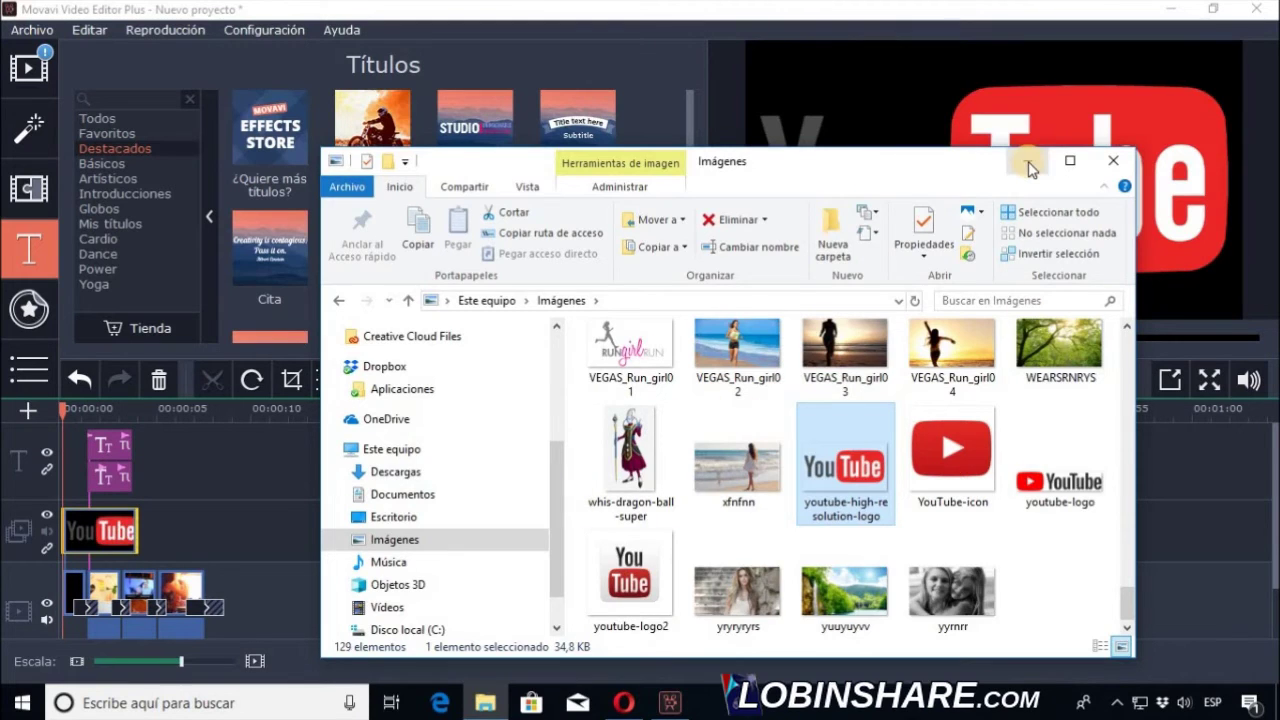
click(1028, 162)
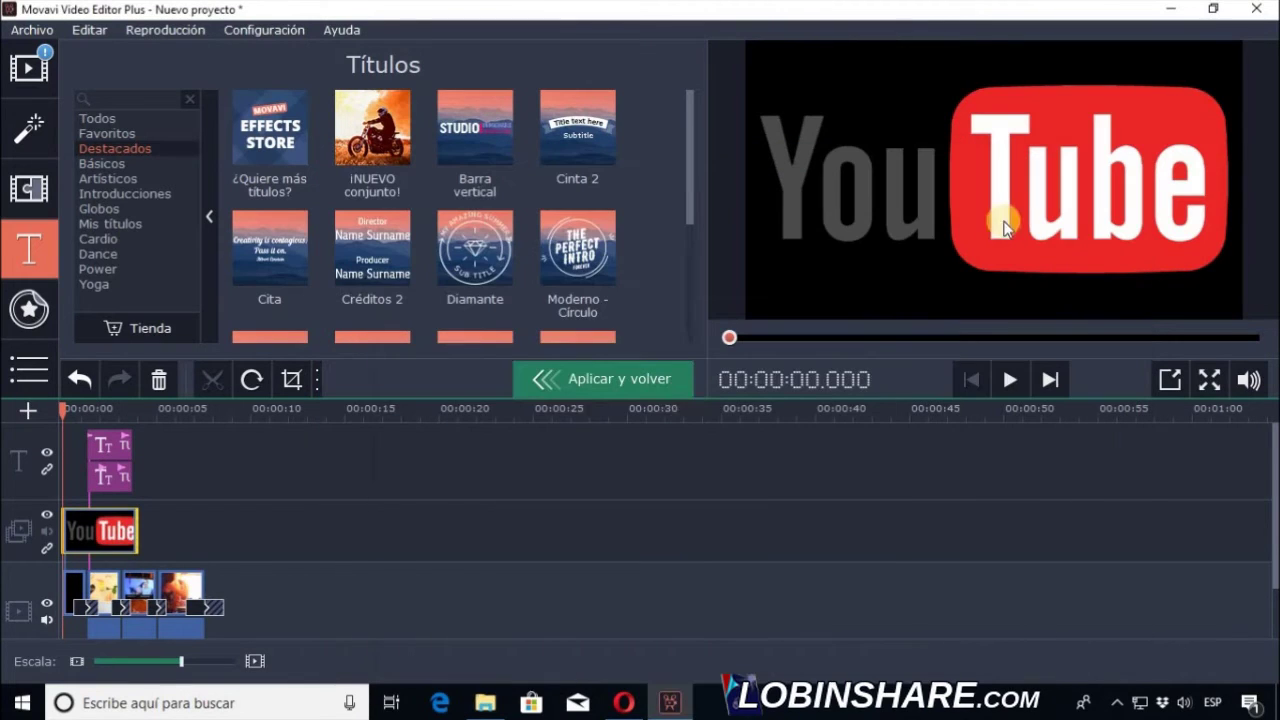
Step: Shrink the YouTube logo overlay and place it in the lower-left corner of the video frame
click(108, 407)
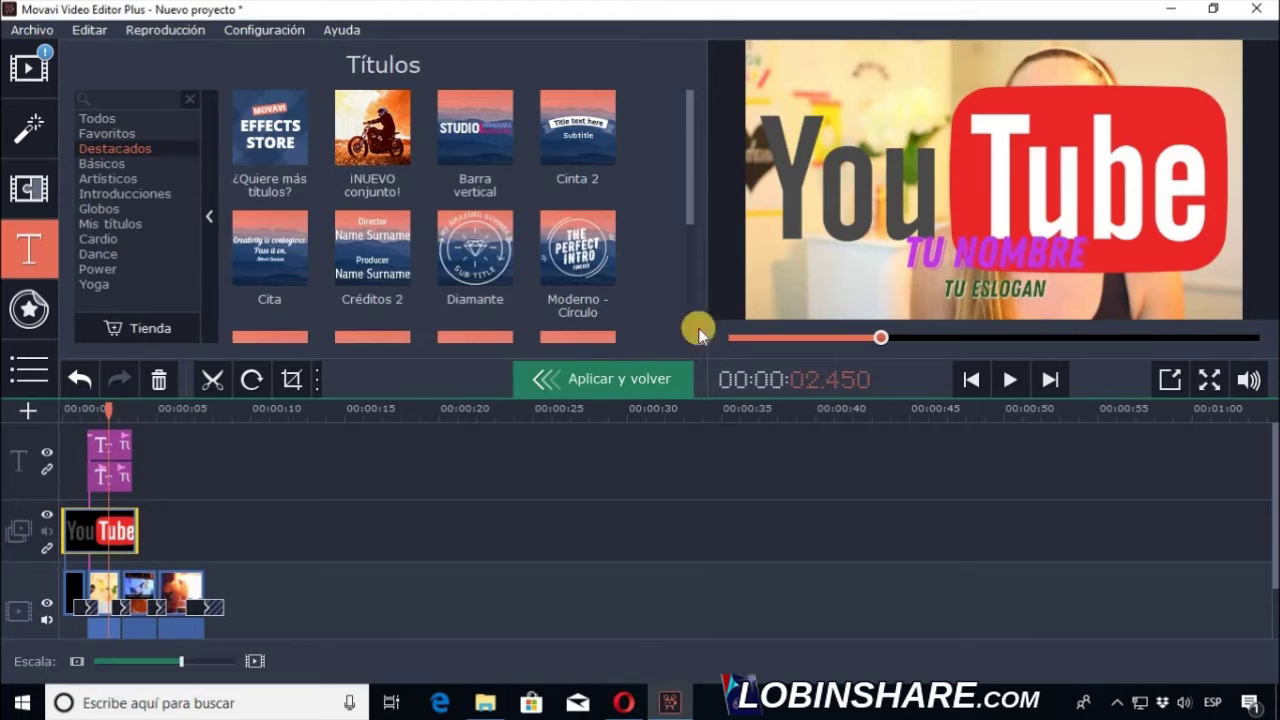
double_click(113, 532)
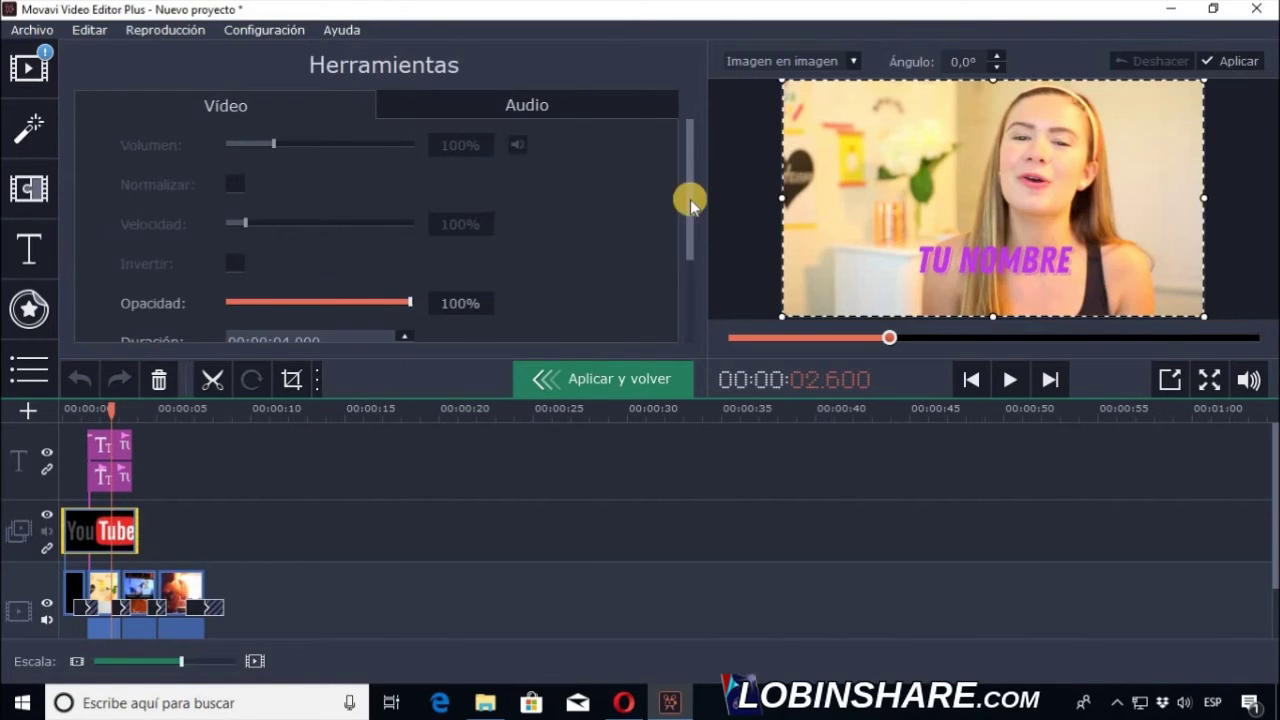
drag(803, 95, 1100, 258)
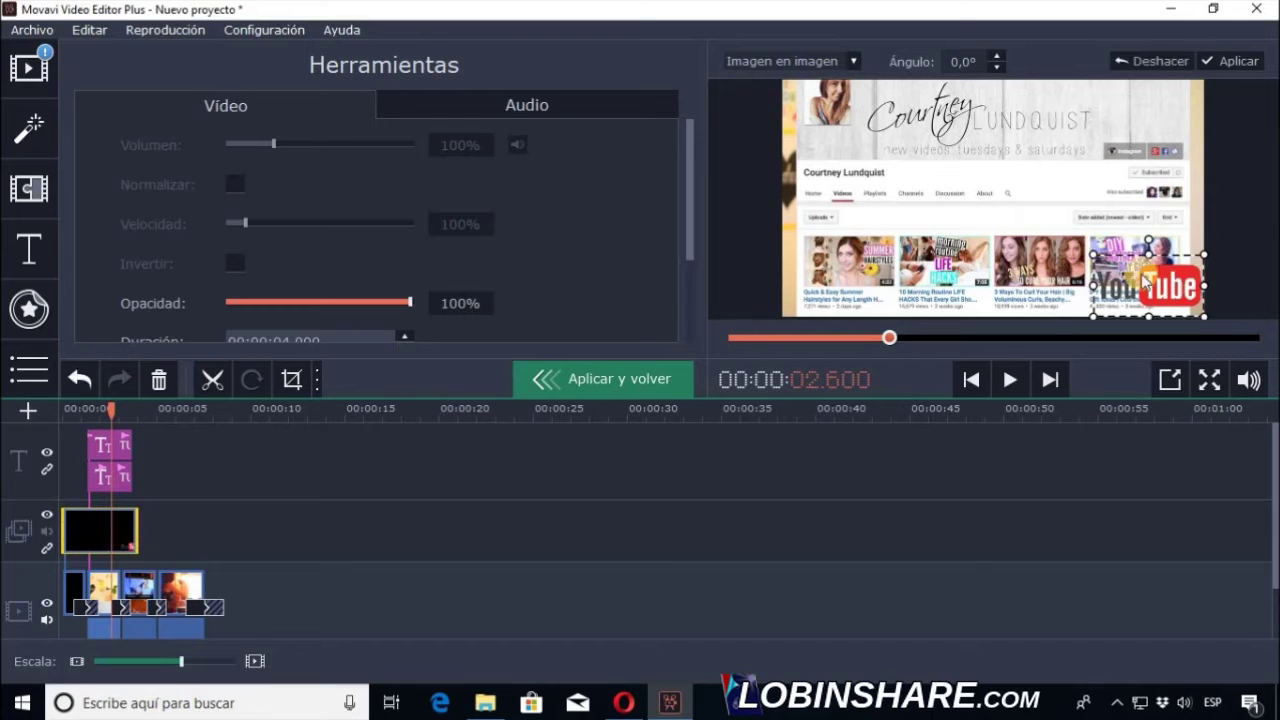
drag(977, 302, 825, 296)
Step: Set the YouTube logo overlay's opacity to 60% and play the sequence from the start
drag(409, 302, 336, 305)
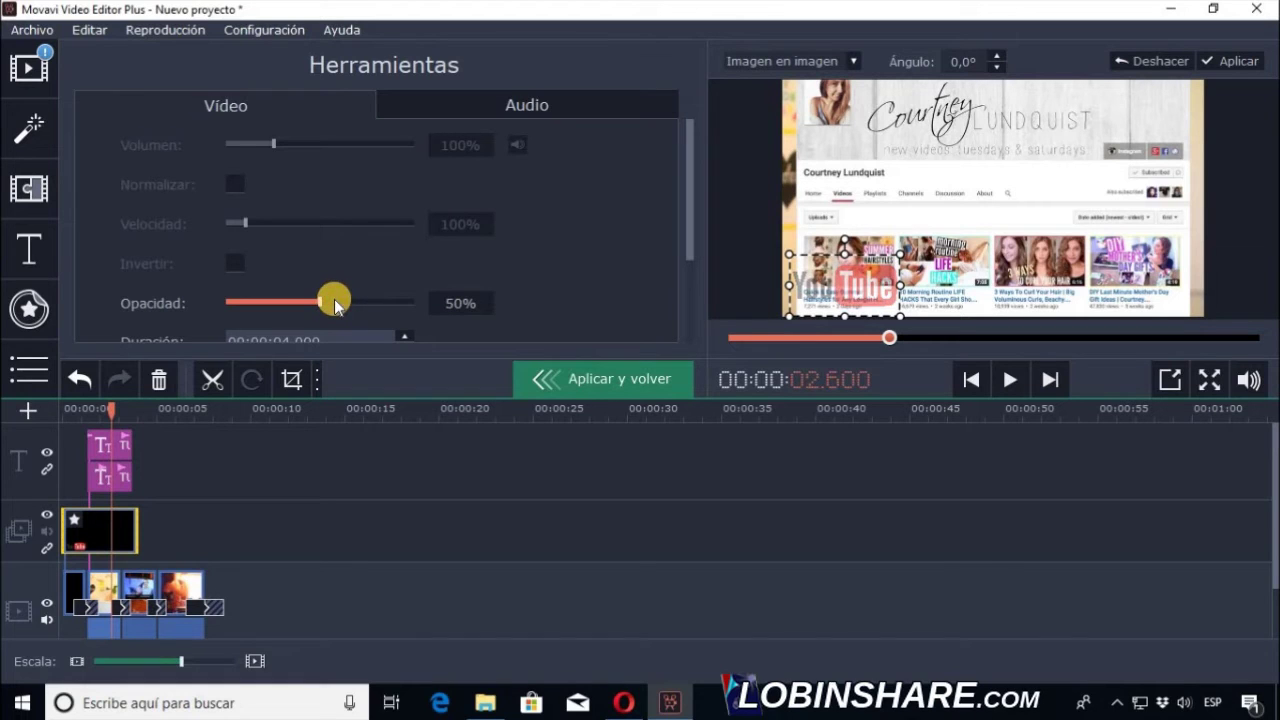
mouse_move(686, 237)
mouse_down()
mouse_move(672, 343)
mouse_move(685, 236)
mouse_up()
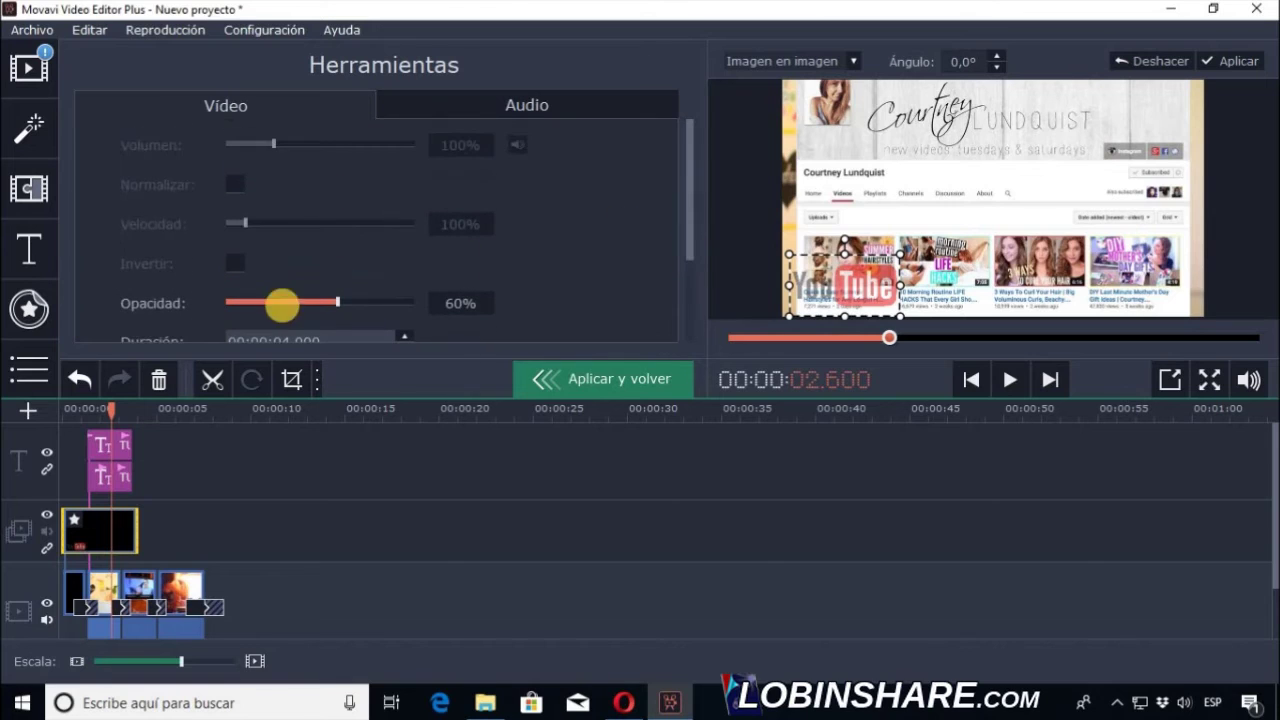
click(62, 410)
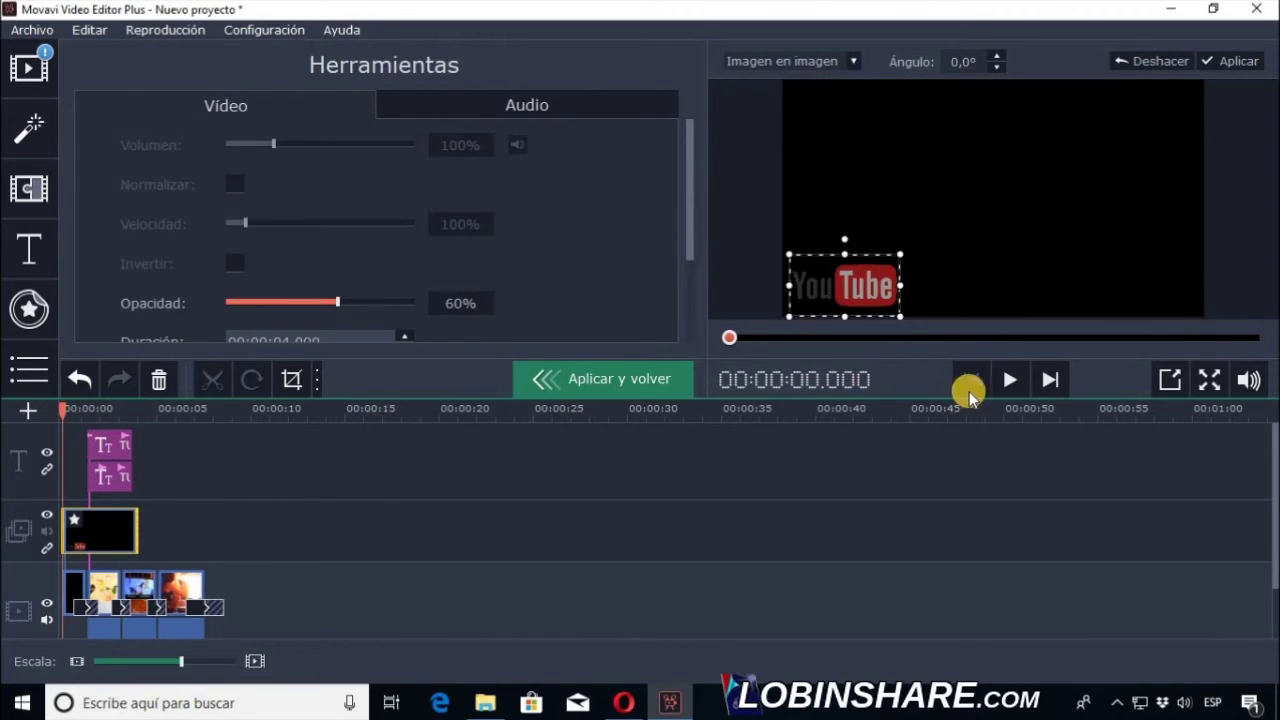
click(1009, 384)
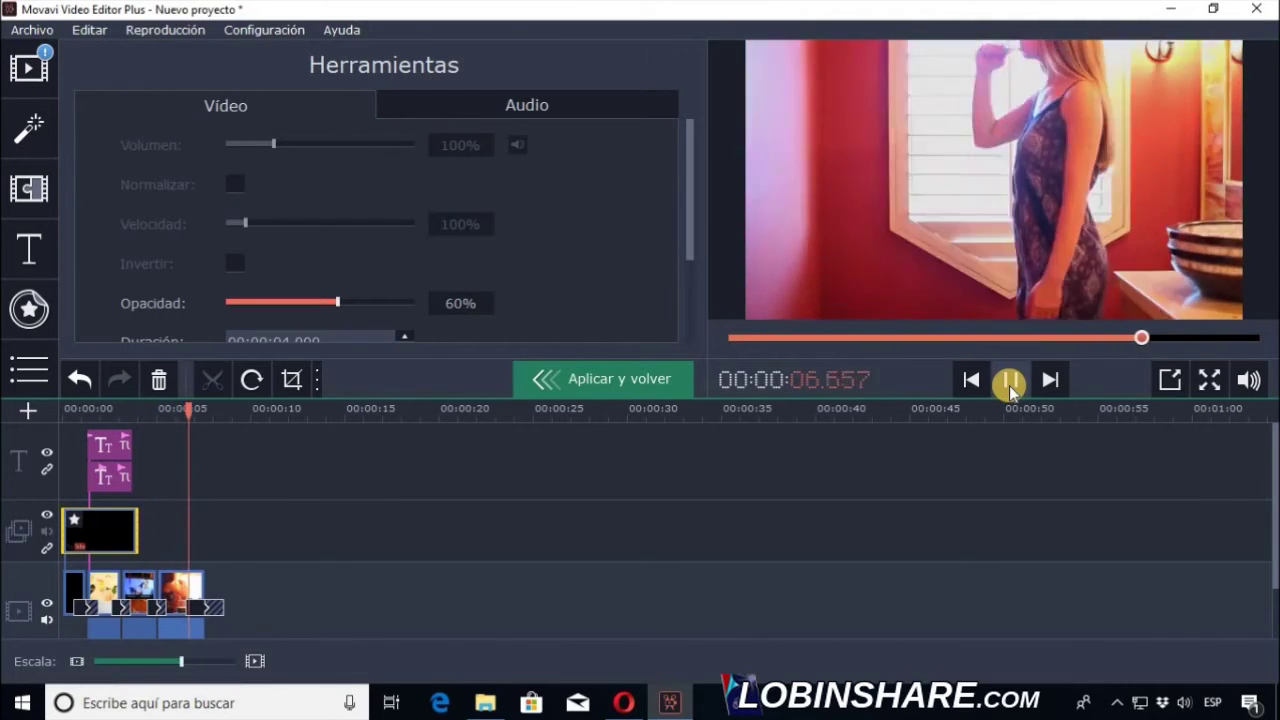
Step: Shift the YouTube logo clip to start partway through the black background, and extend its duration to 6.280 seconds
drag(181, 663, 197, 663)
click(158, 531)
drag(158, 531, 178, 533)
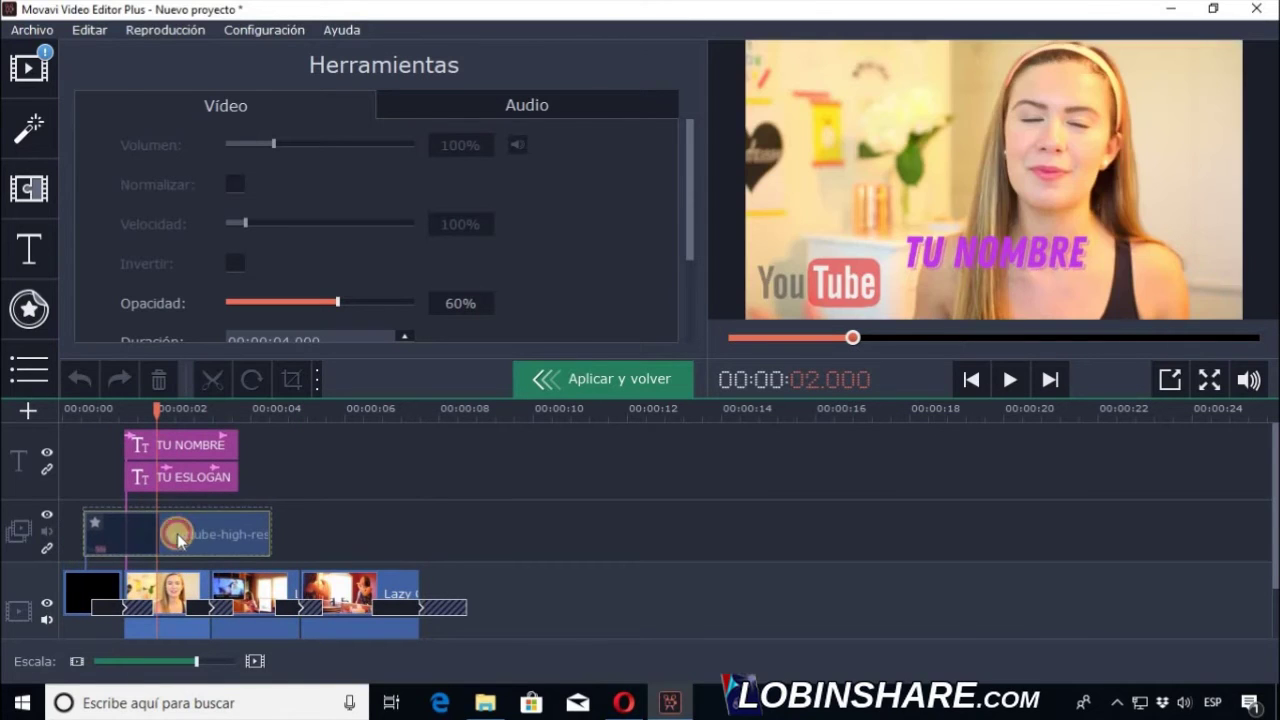
drag(271, 528, 378, 531)
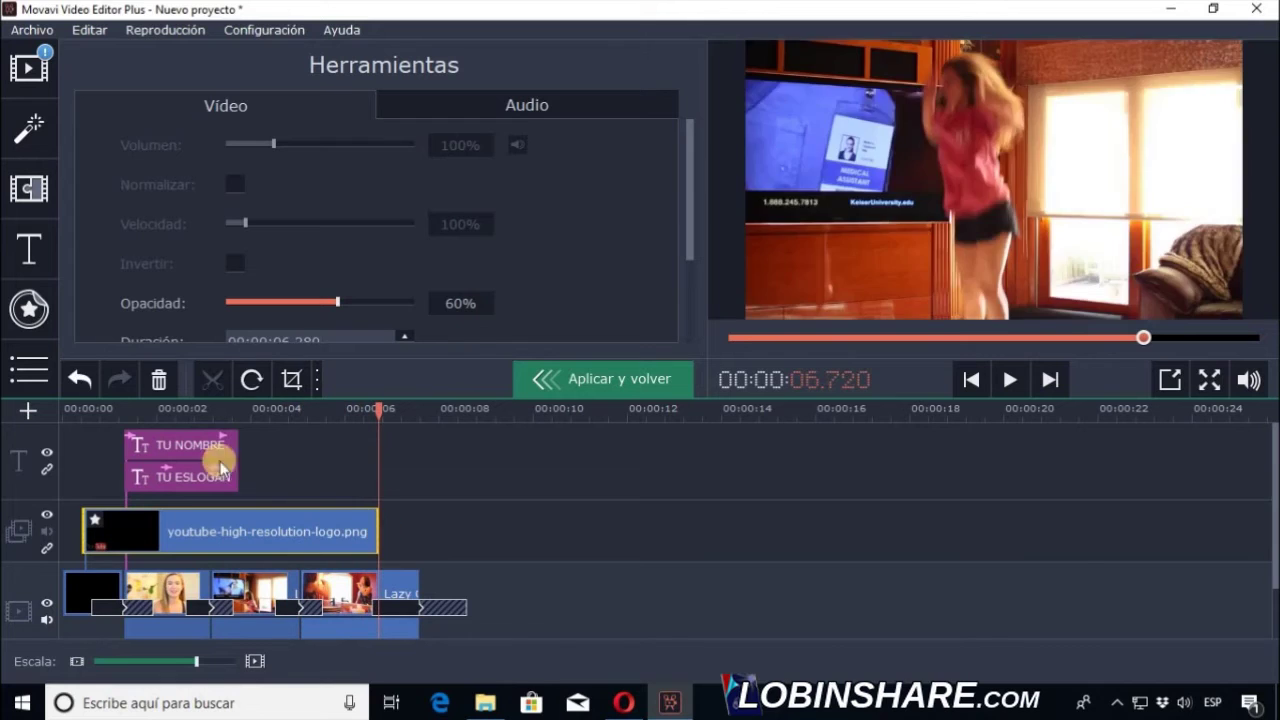
Step: Play the whole intro from the beginning to check the logo's timing, and return the playhead to the start
click(58, 409)
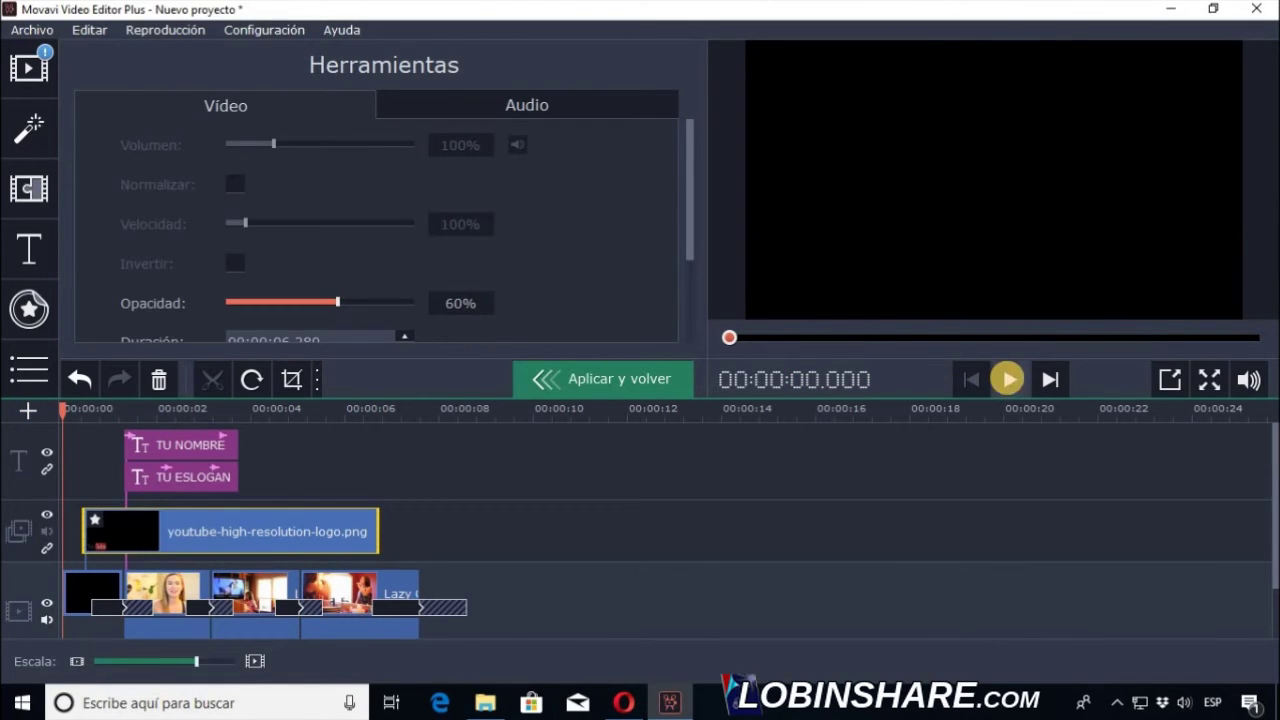
click(1008, 380)
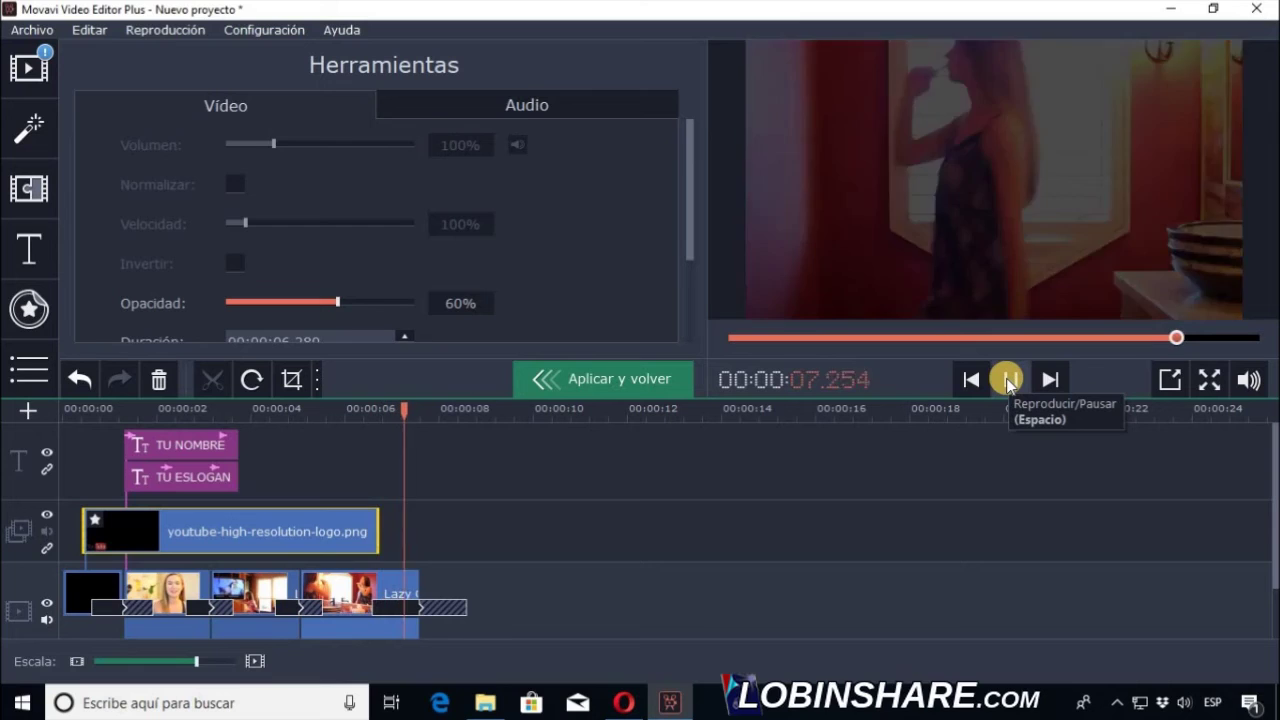
click(1008, 380)
click(1008, 380)
key(Home)
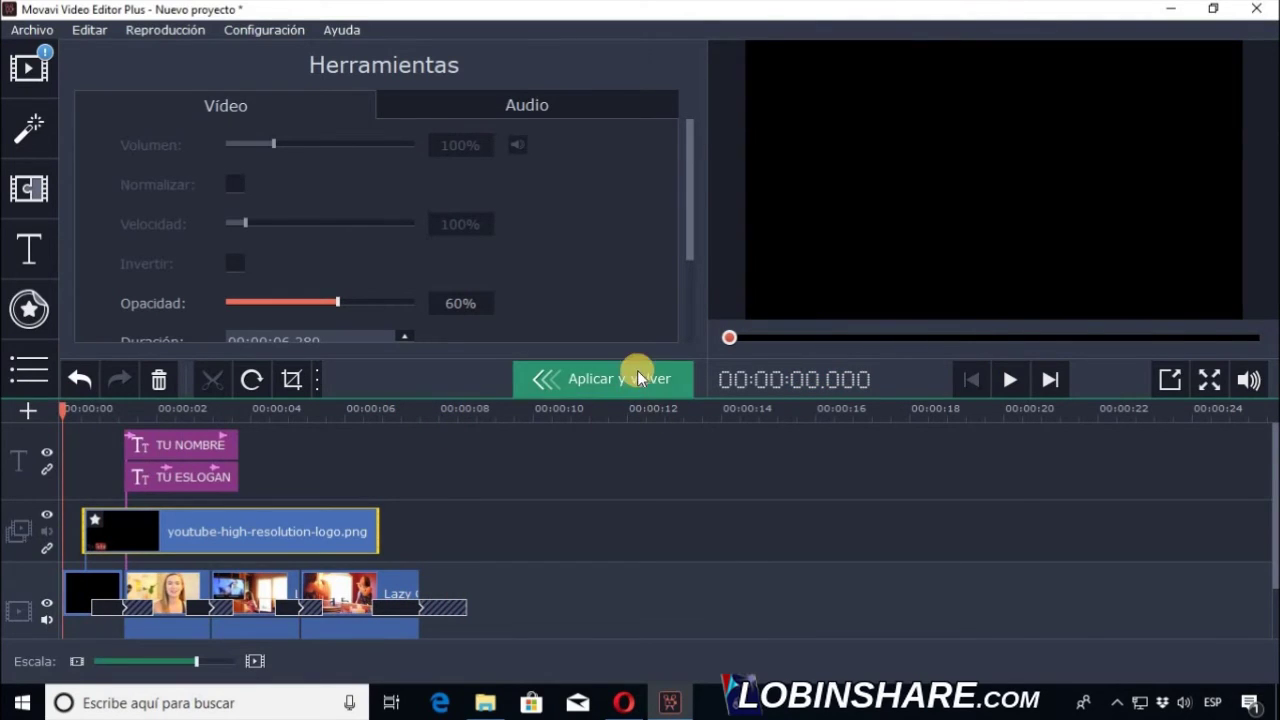
Step: Add the Nimbus song from the Música folder to the intro's audio track
scroll(1257, 540, down, 3)
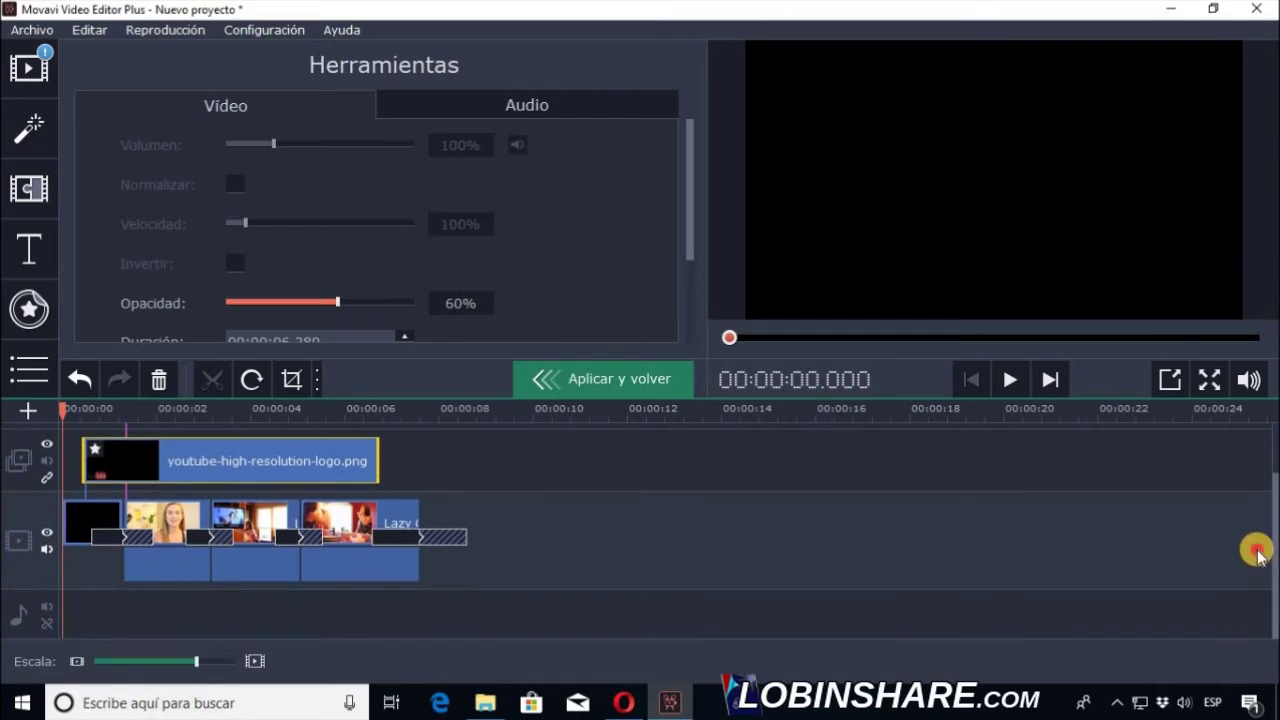
click(497, 707)
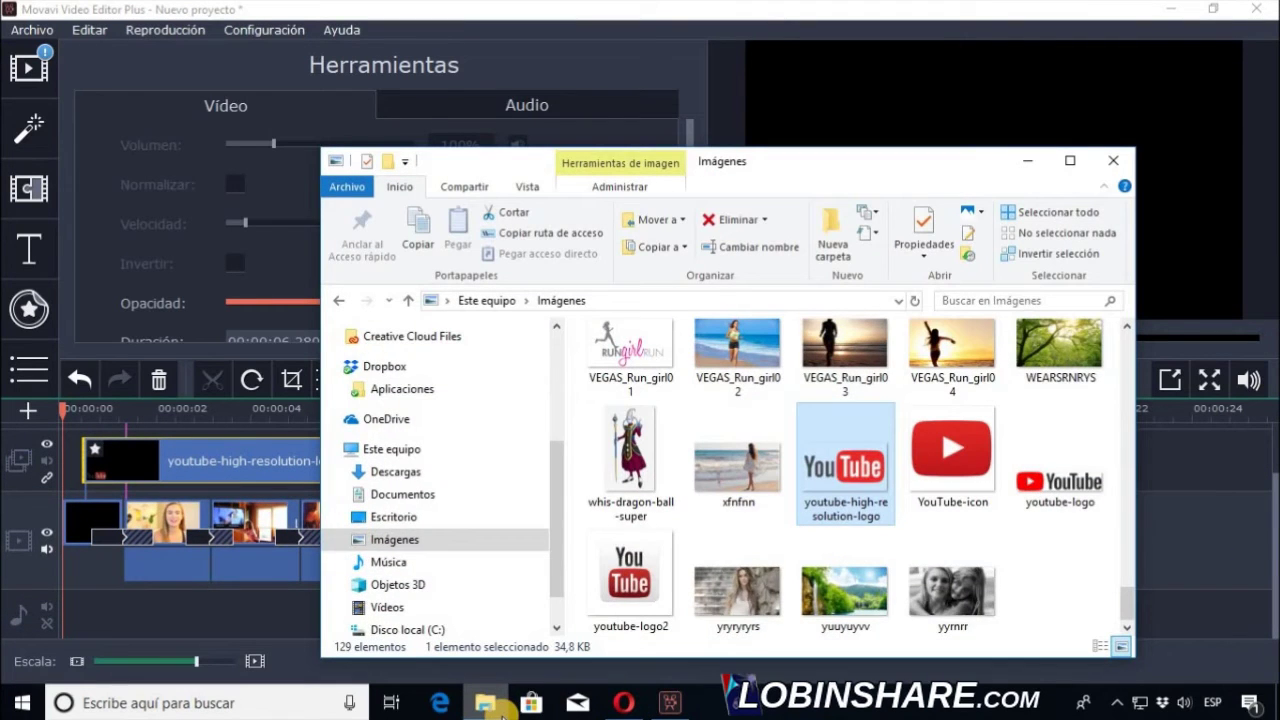
click(451, 564)
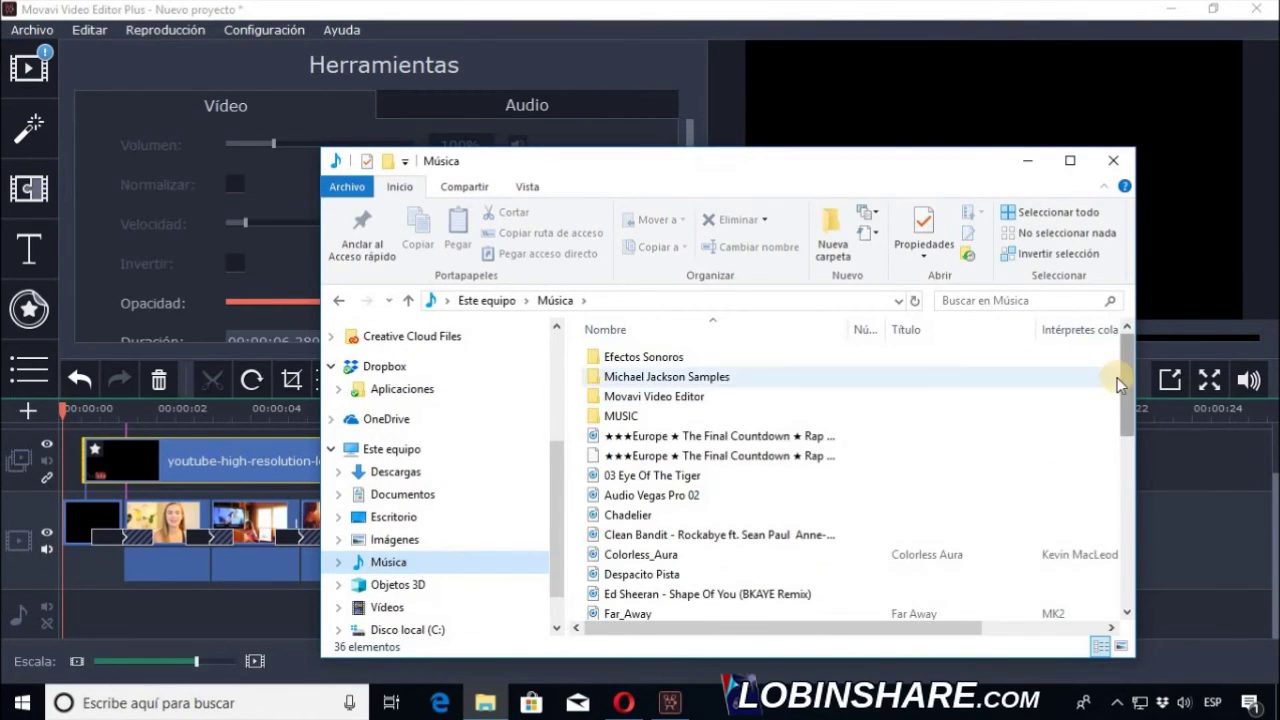
drag(1134, 374, 1124, 530)
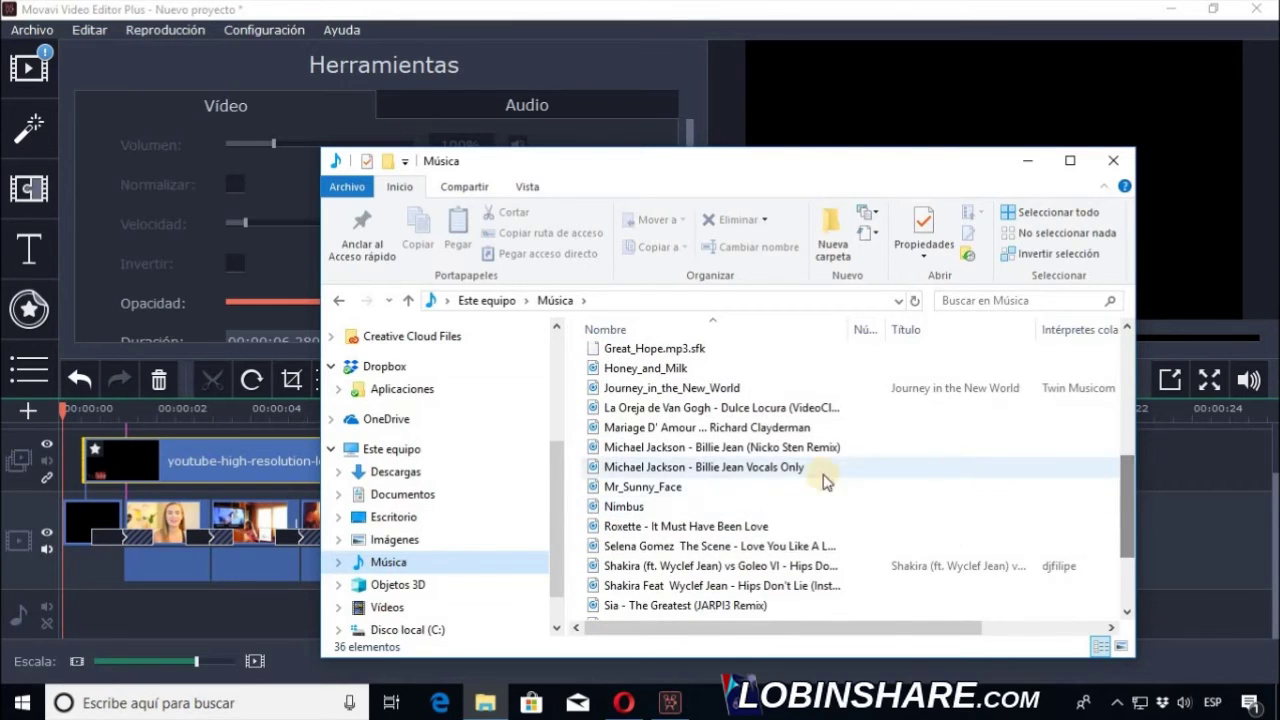
click(668, 506)
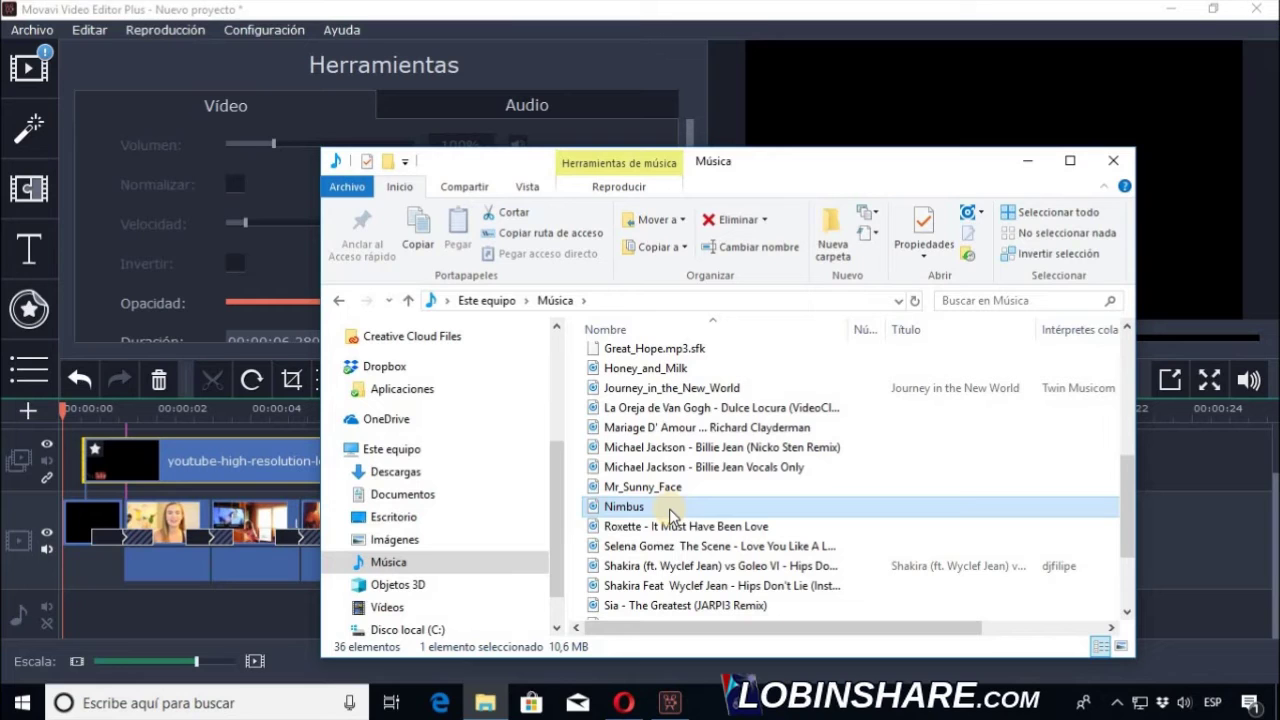
drag(668, 516, 177, 606)
click(1030, 161)
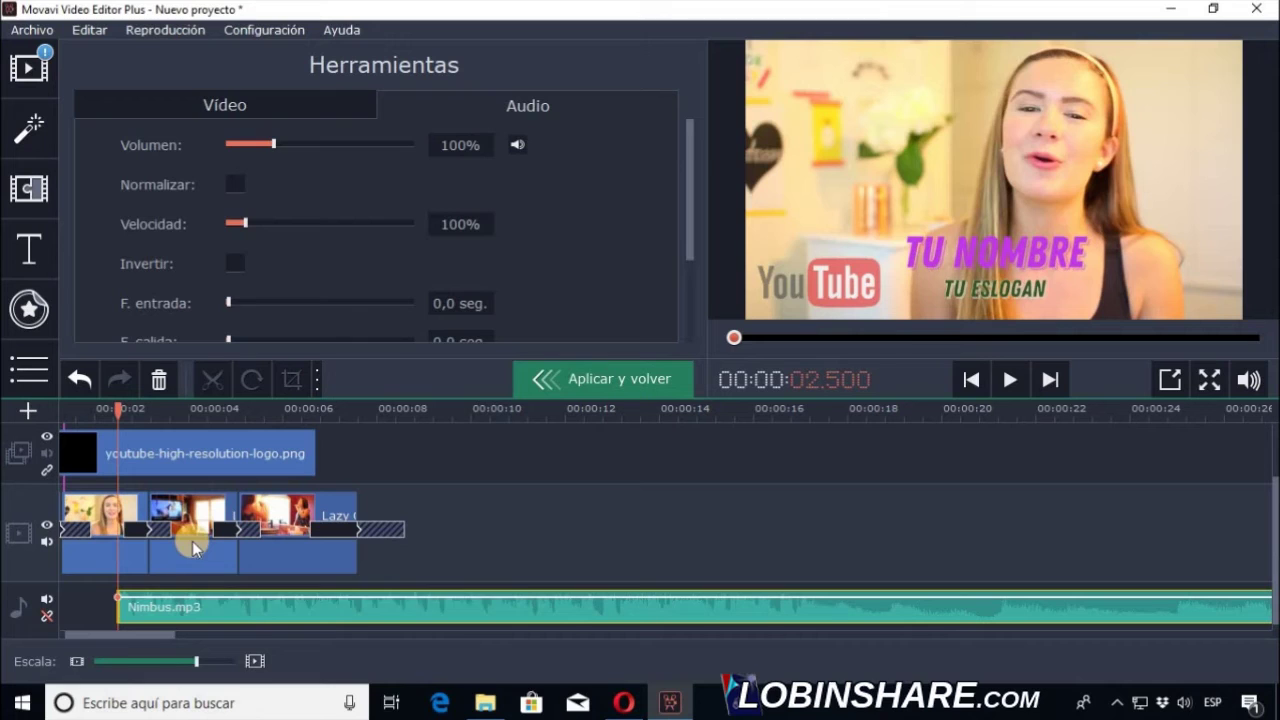
Step: Play the sequence with the music, and move the Nimbus.mp3 clip to the very start of the timeline
click(1008, 381)
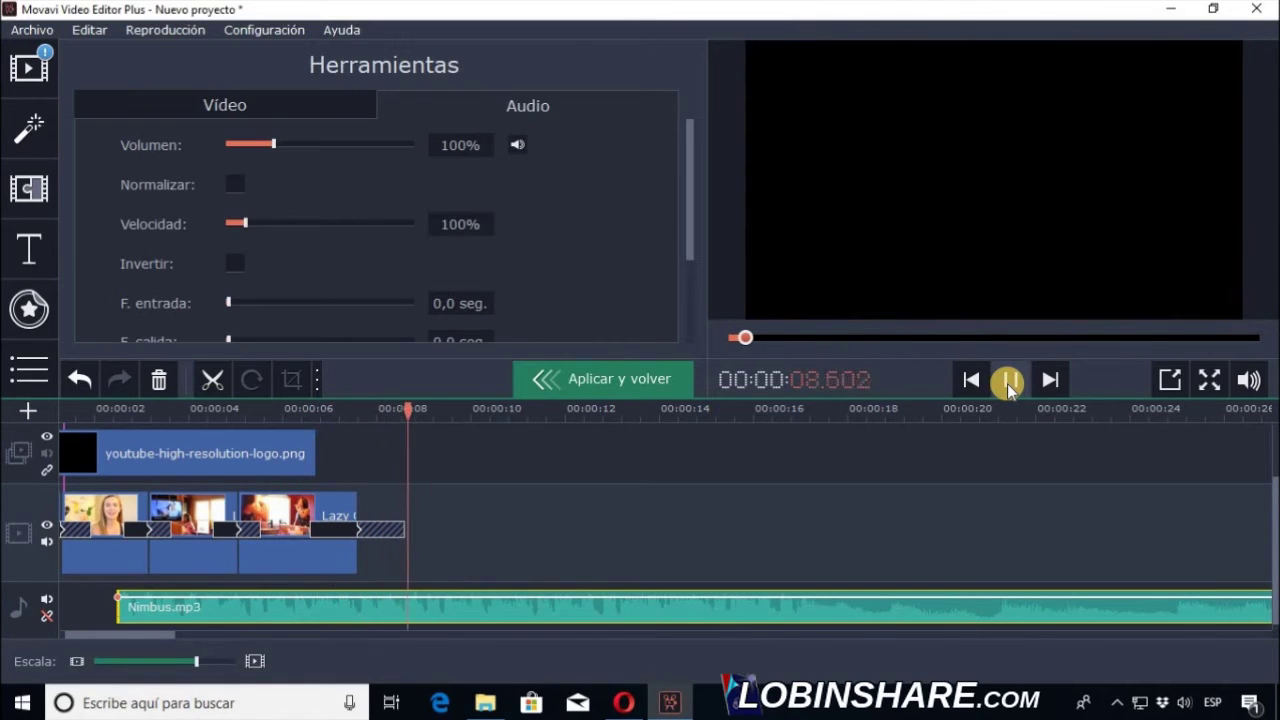
click(1008, 381)
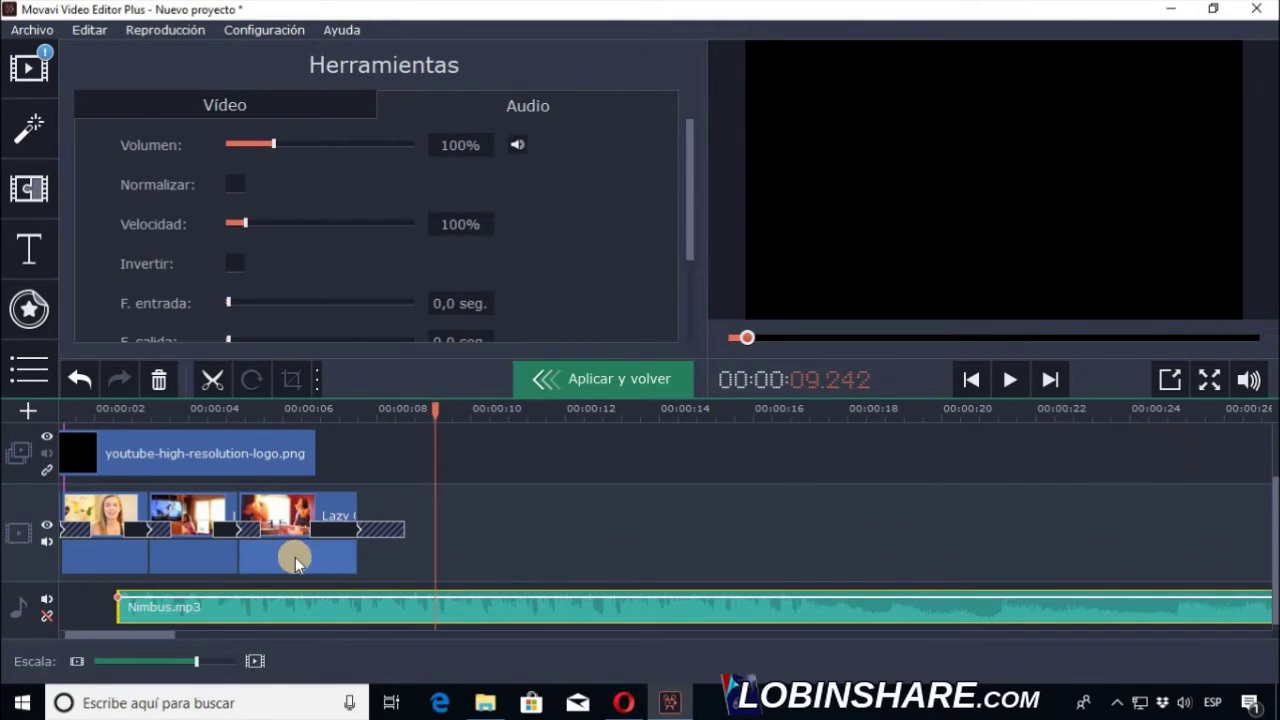
drag(420, 615, 327, 614)
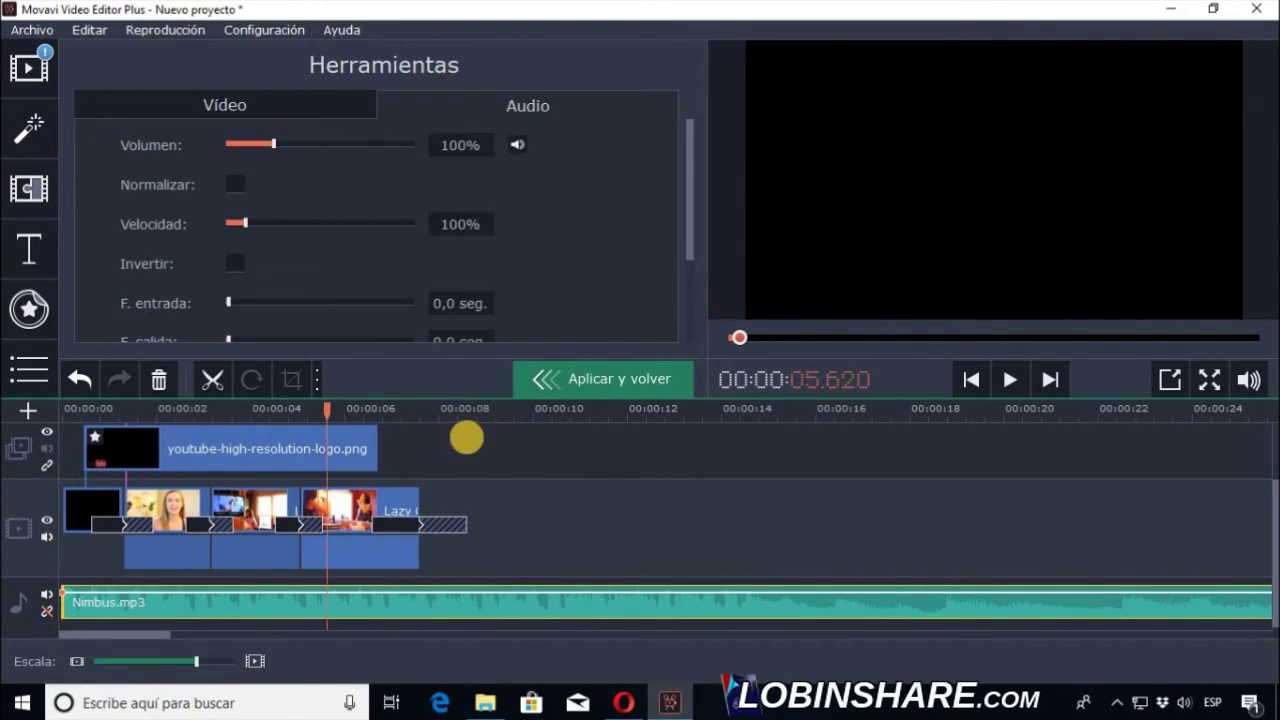
Step: Split Nimbus.mp3 at 00:00:08.760, just past the final transition, and delete the remainder of the song
click(459, 414)
drag(459, 414, 473, 414)
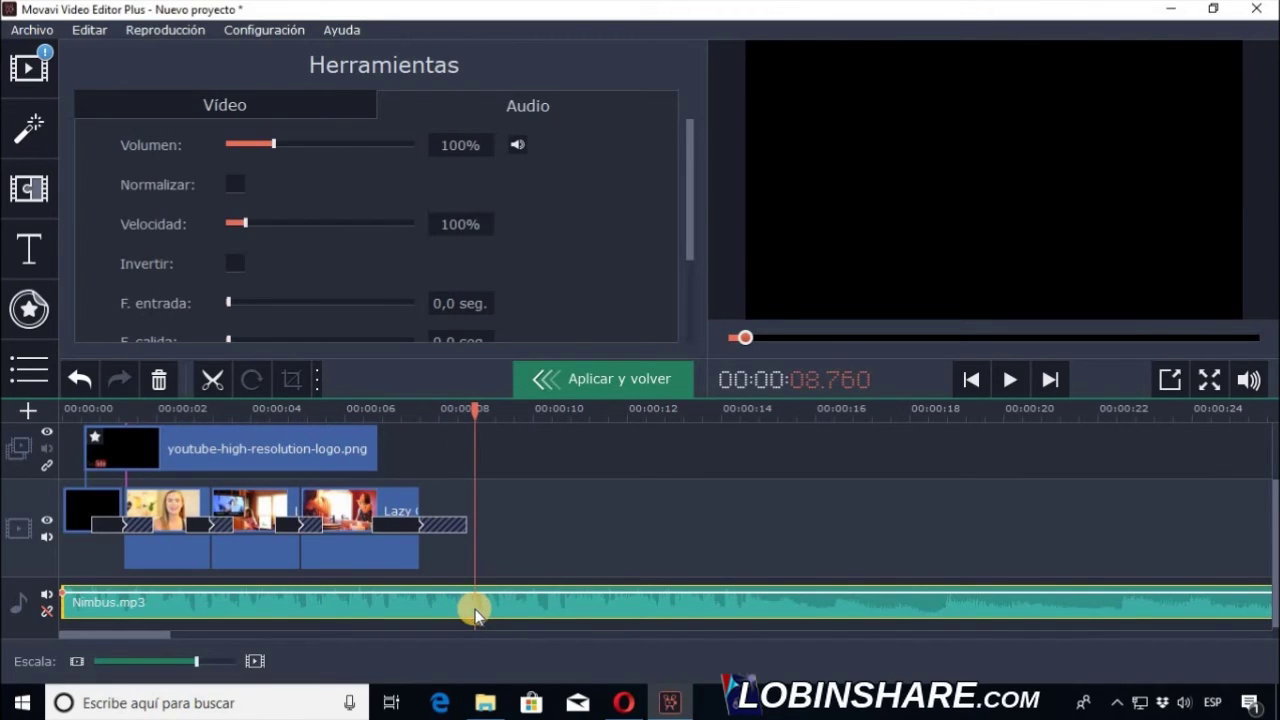
click(215, 380)
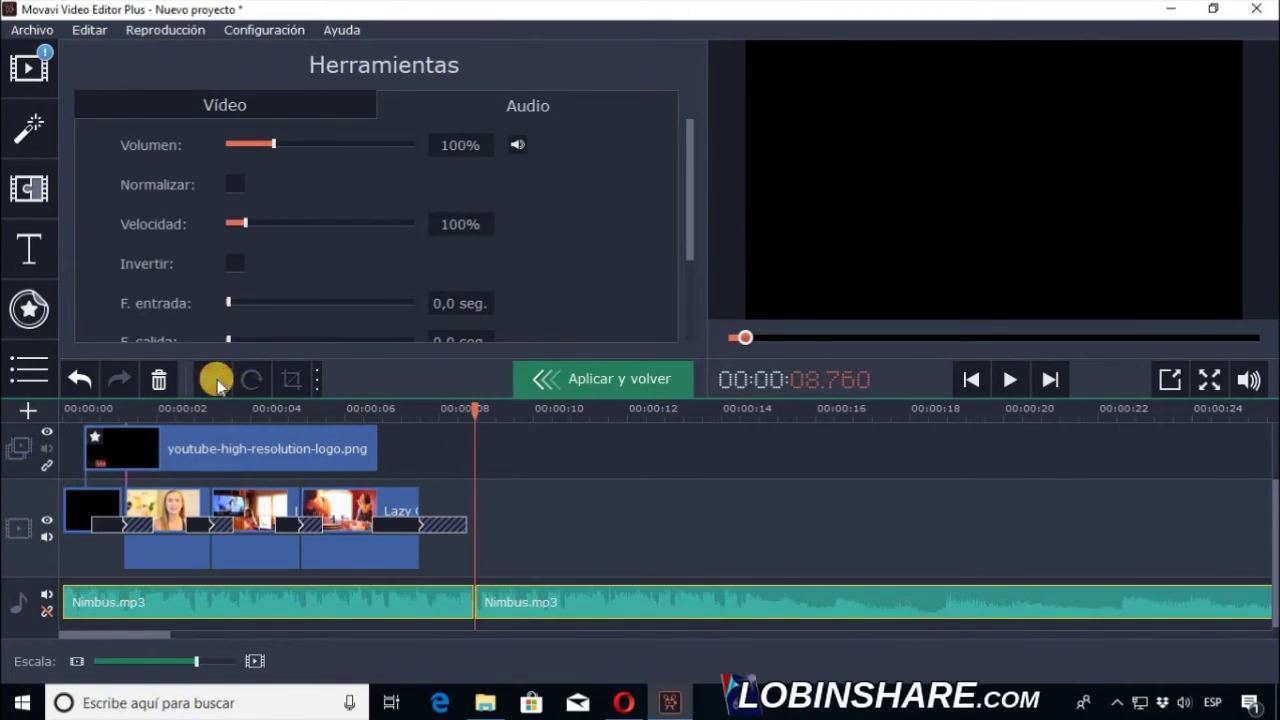
click(509, 600)
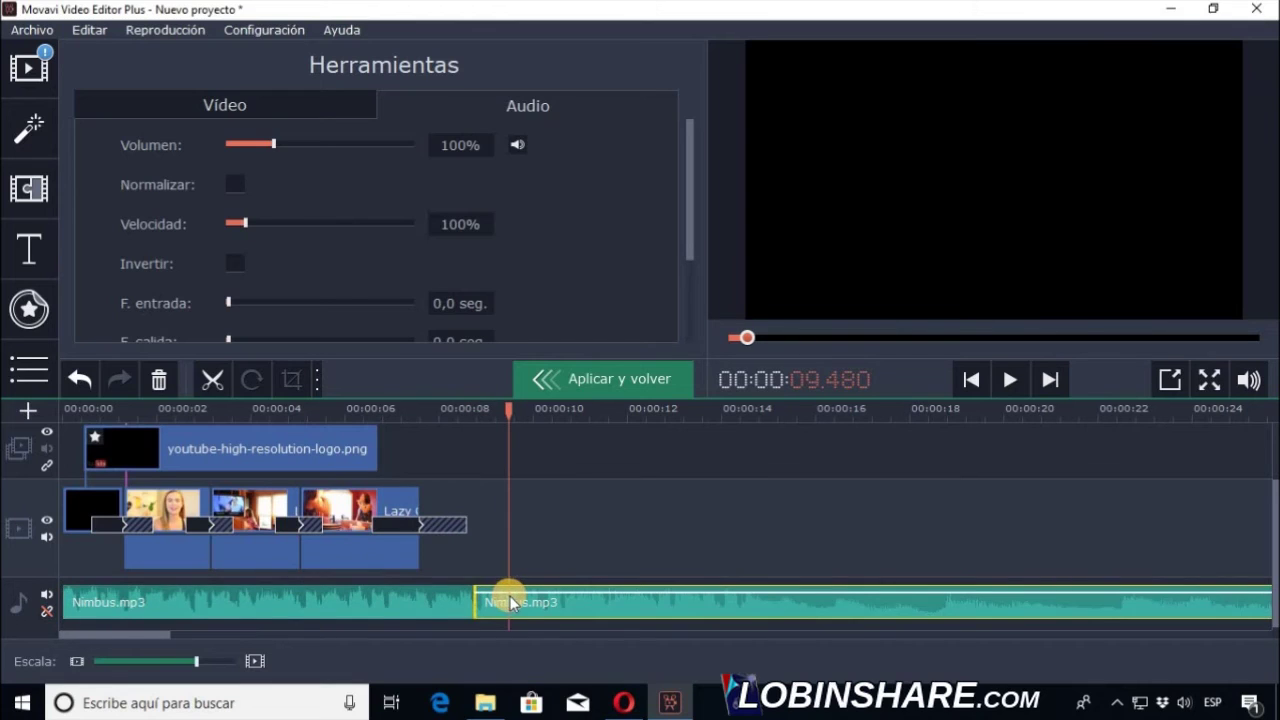
right_click(522, 605)
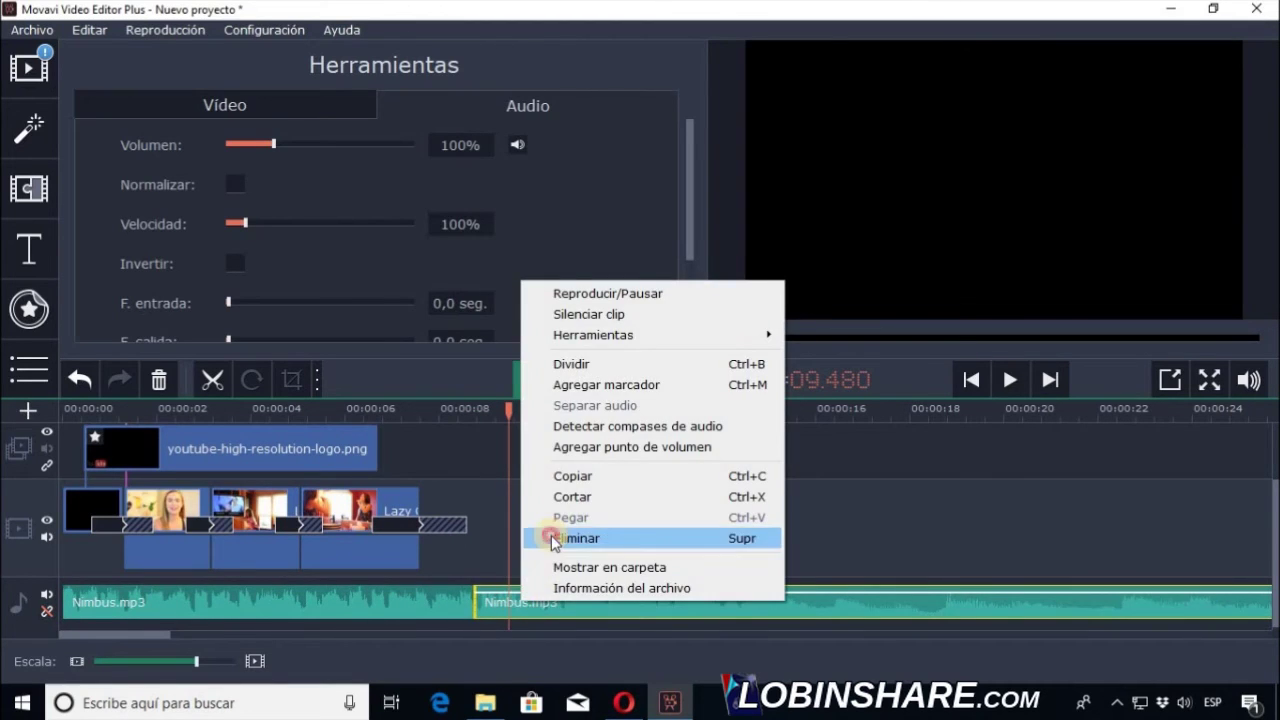
click(545, 537)
Step: Set a 3.0-second fade-out on the trimmed Nimbus.mp3 clip and play the sequence from the start
click(375, 617)
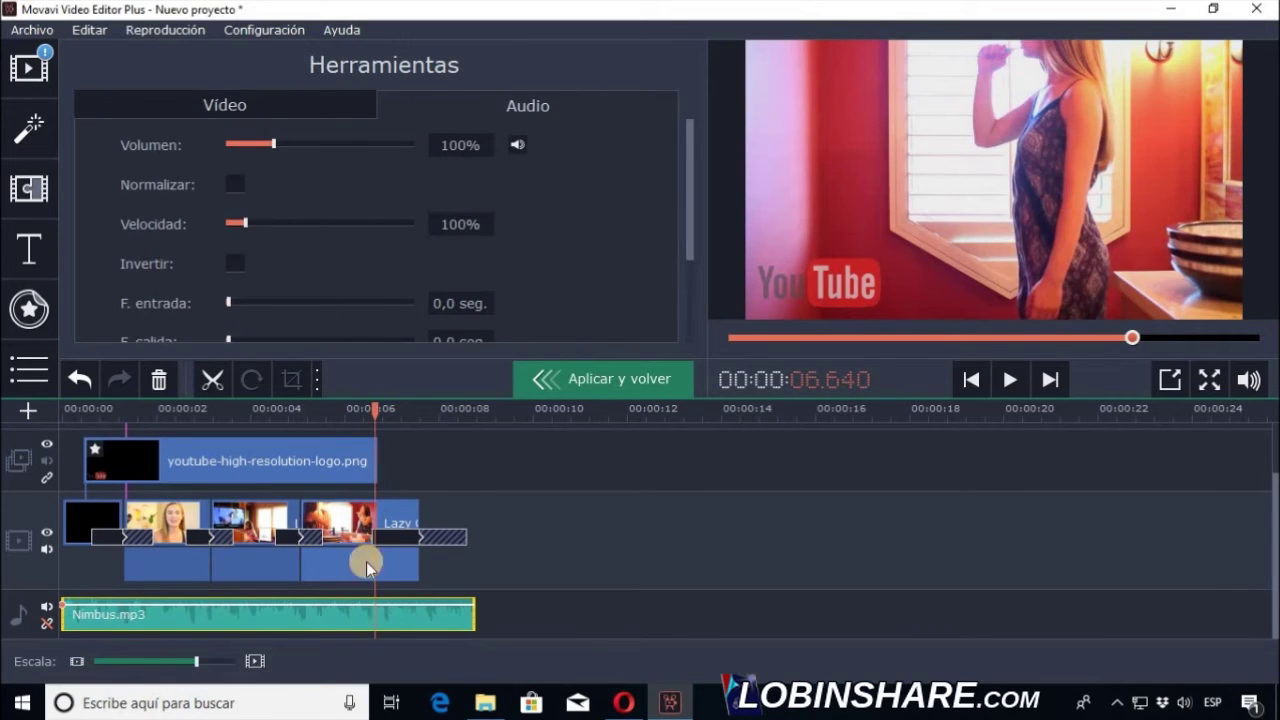
drag(689, 215, 689, 246)
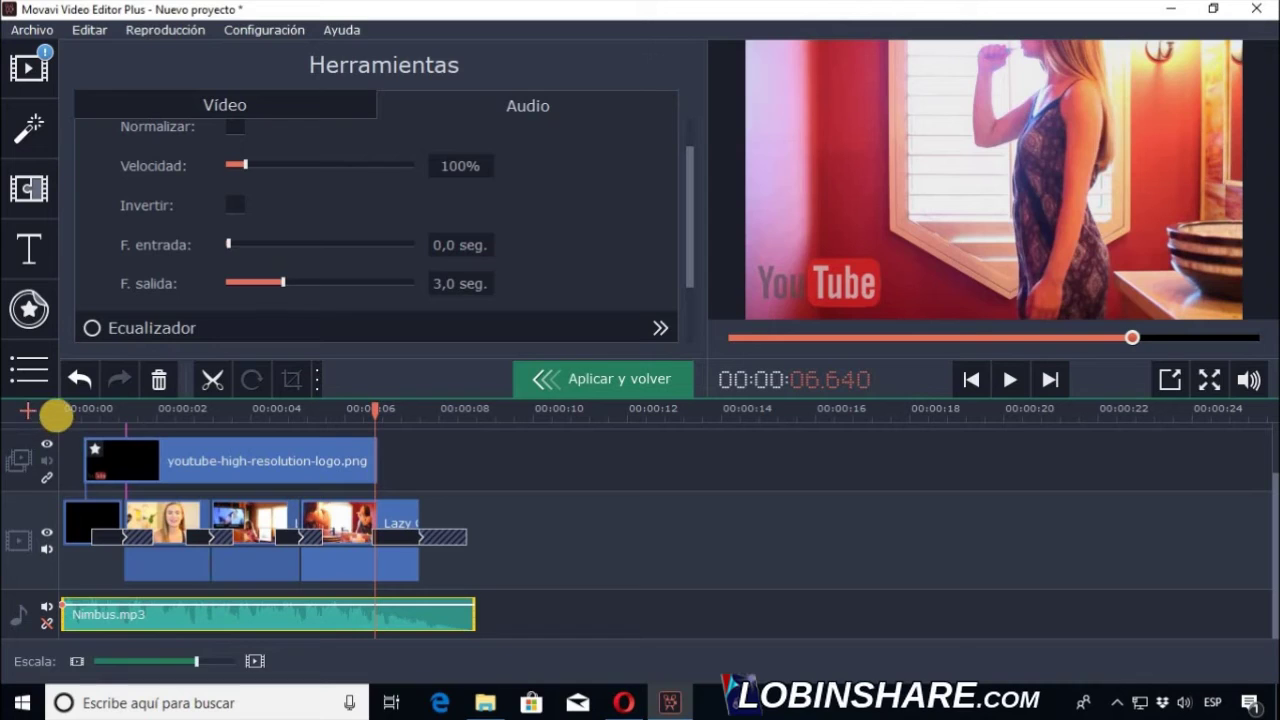
click(63, 411)
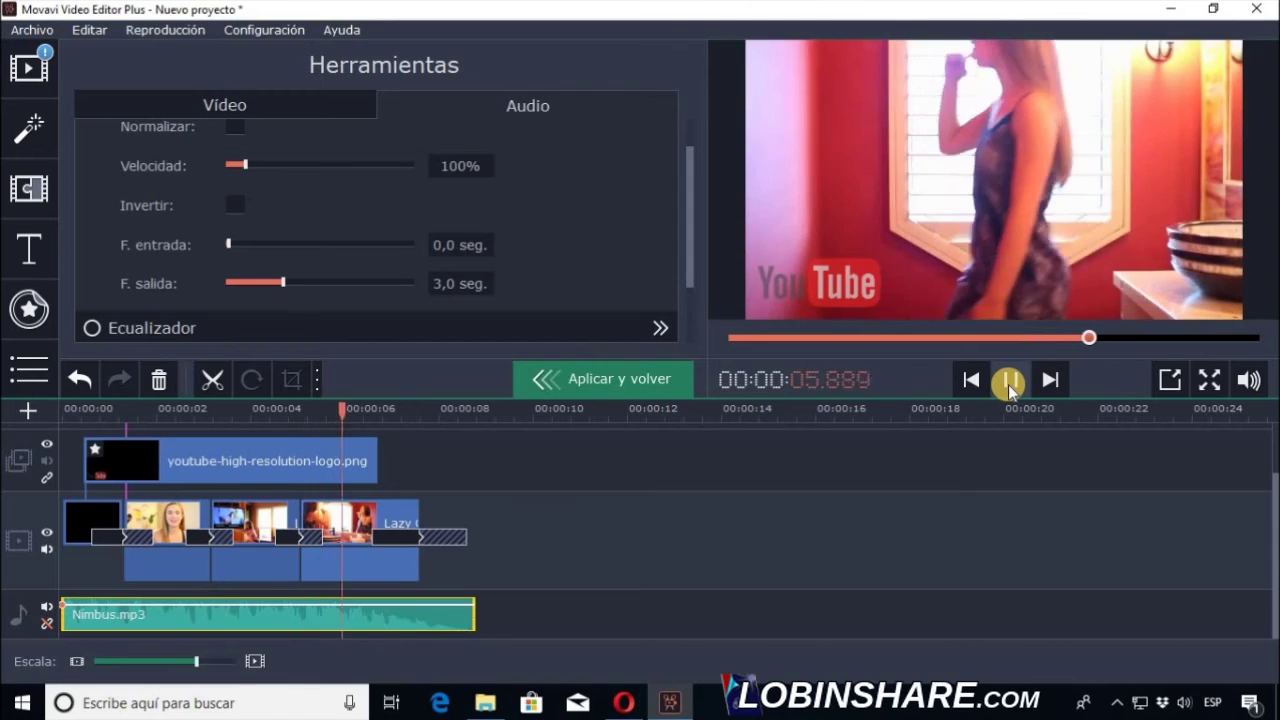
click(1009, 382)
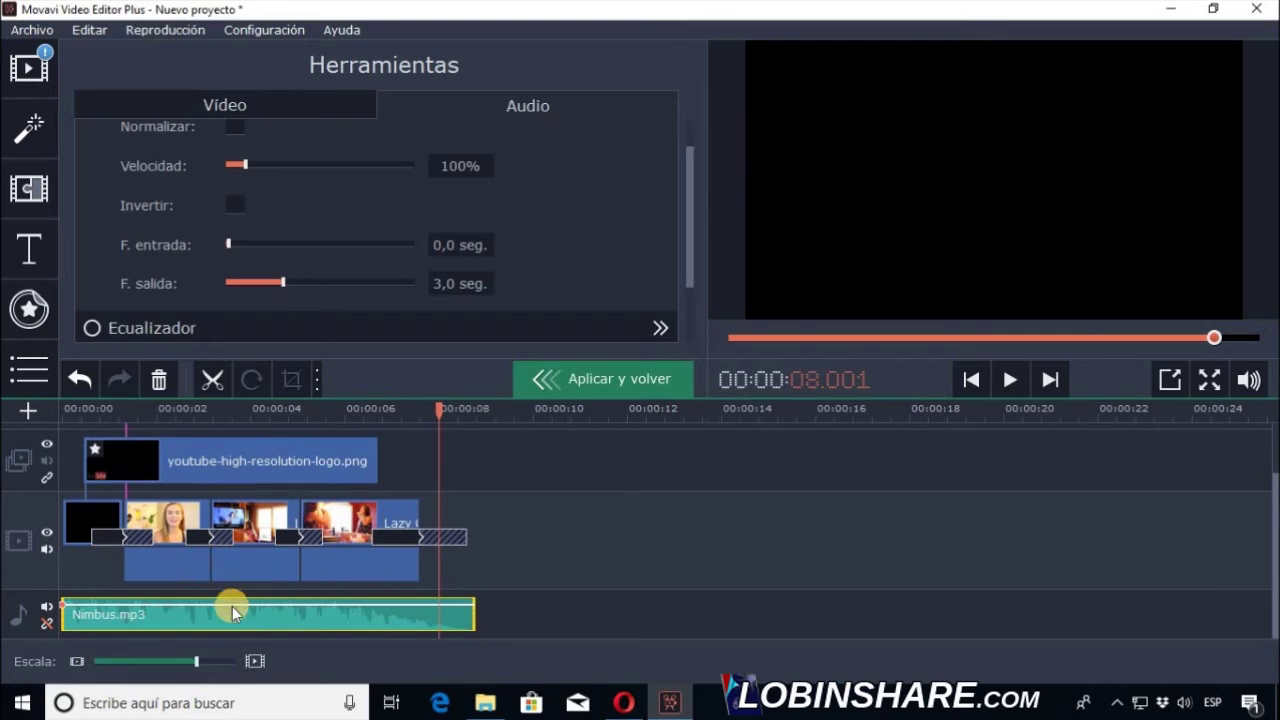
Step: Apply the edits to the Berenjena template and save it as a new intro video named Intro 1
click(563, 383)
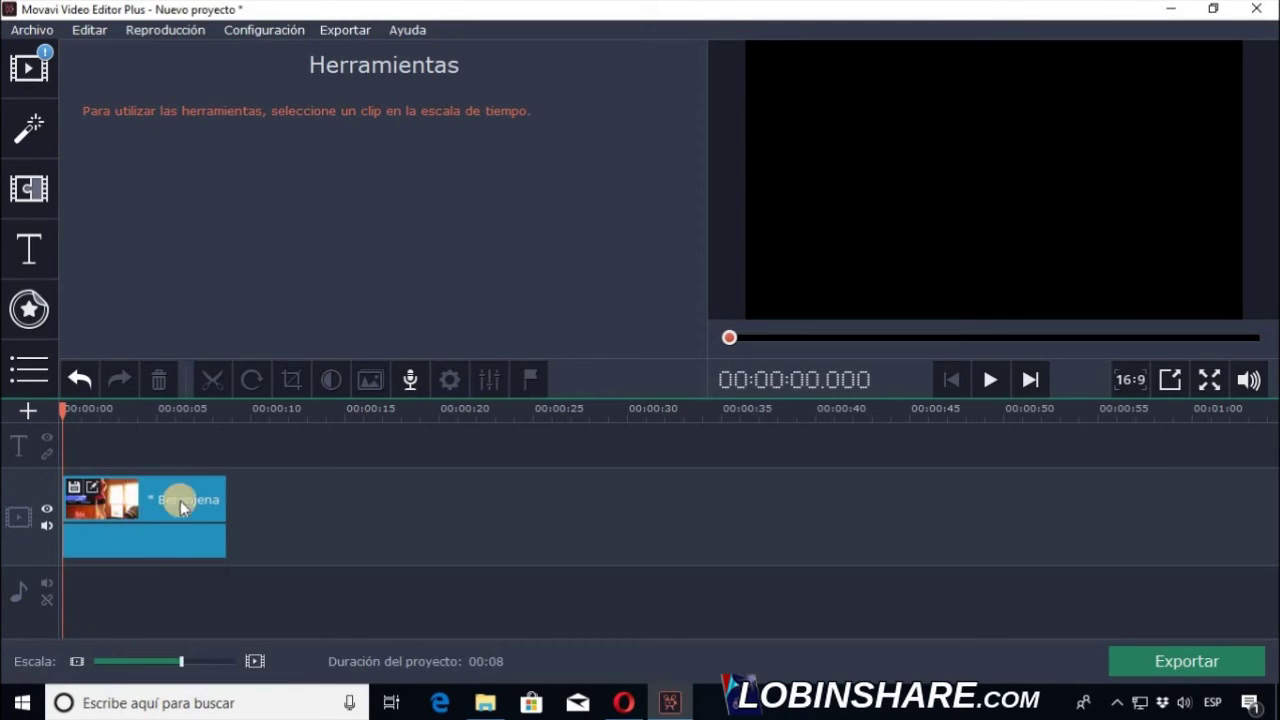
click(73, 494)
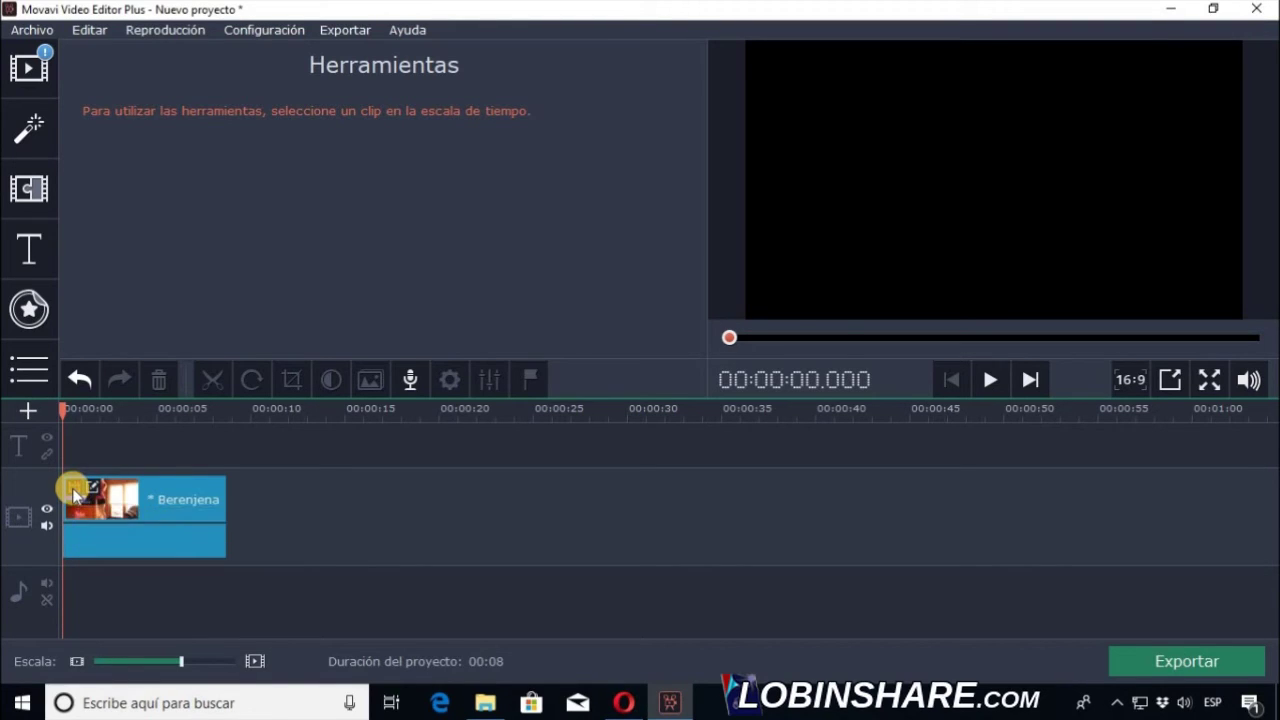
drag(576, 323, 422, 313)
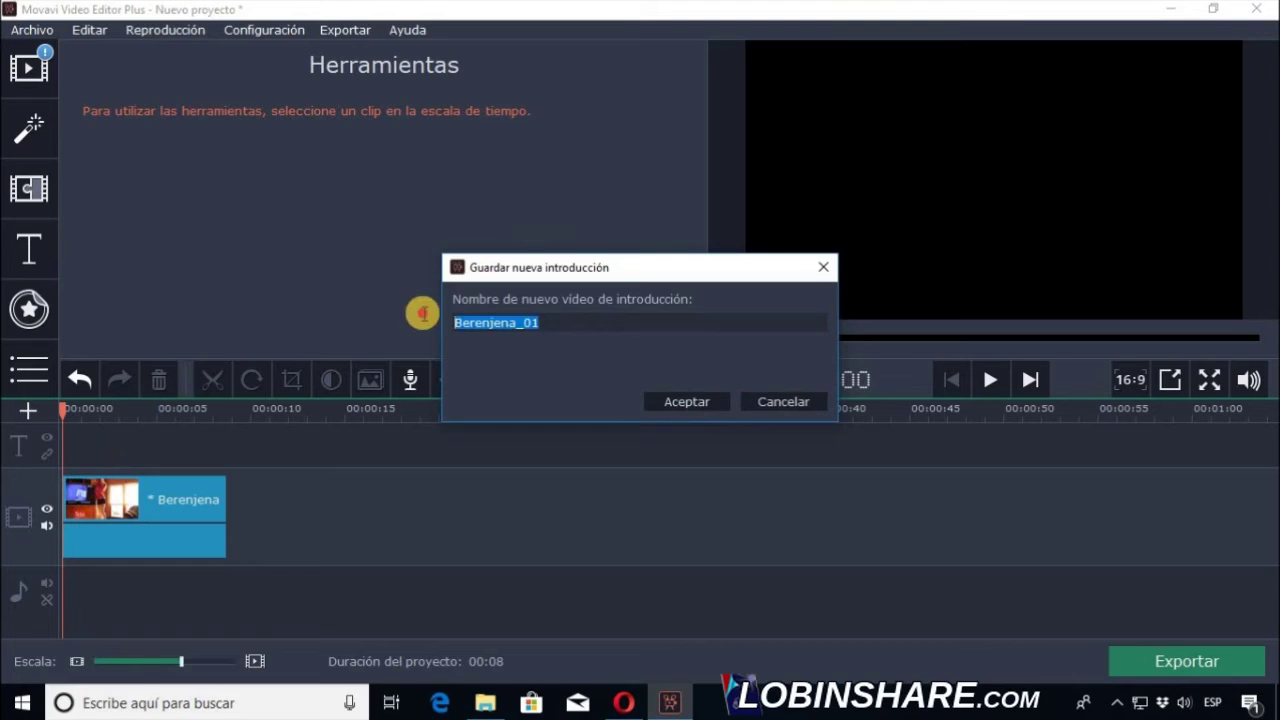
text(Intro 1)
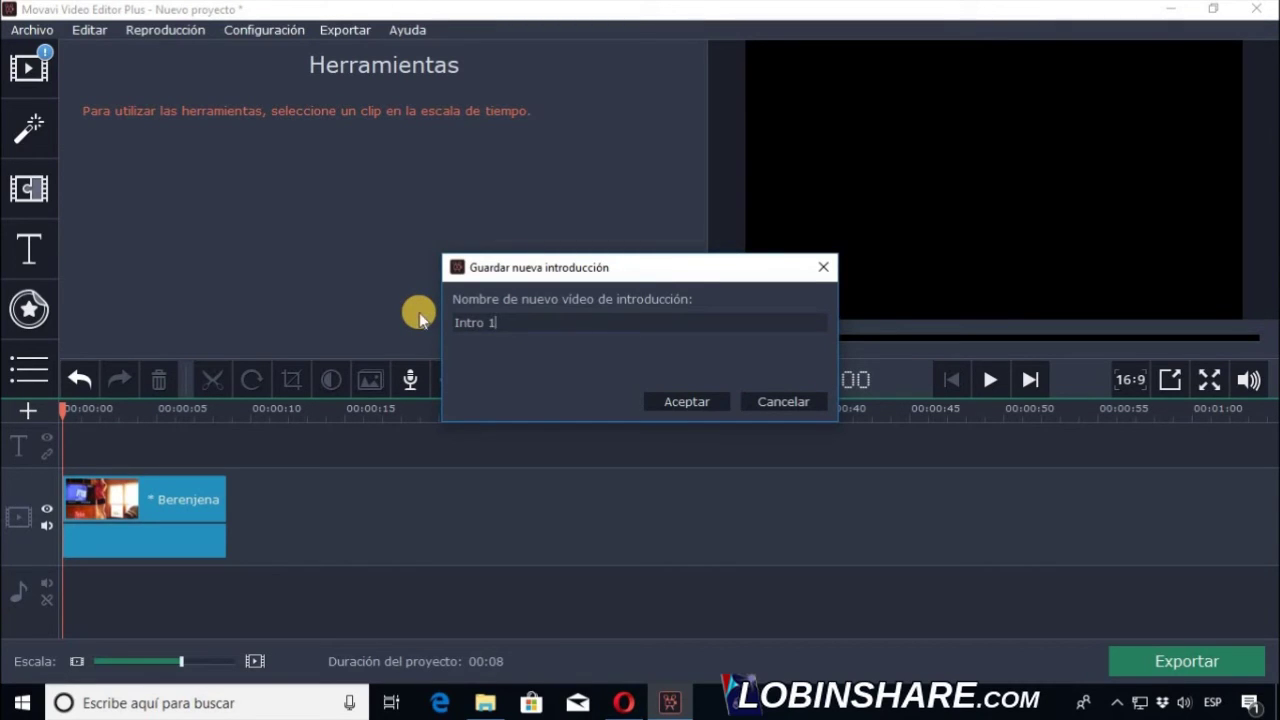
click(677, 405)
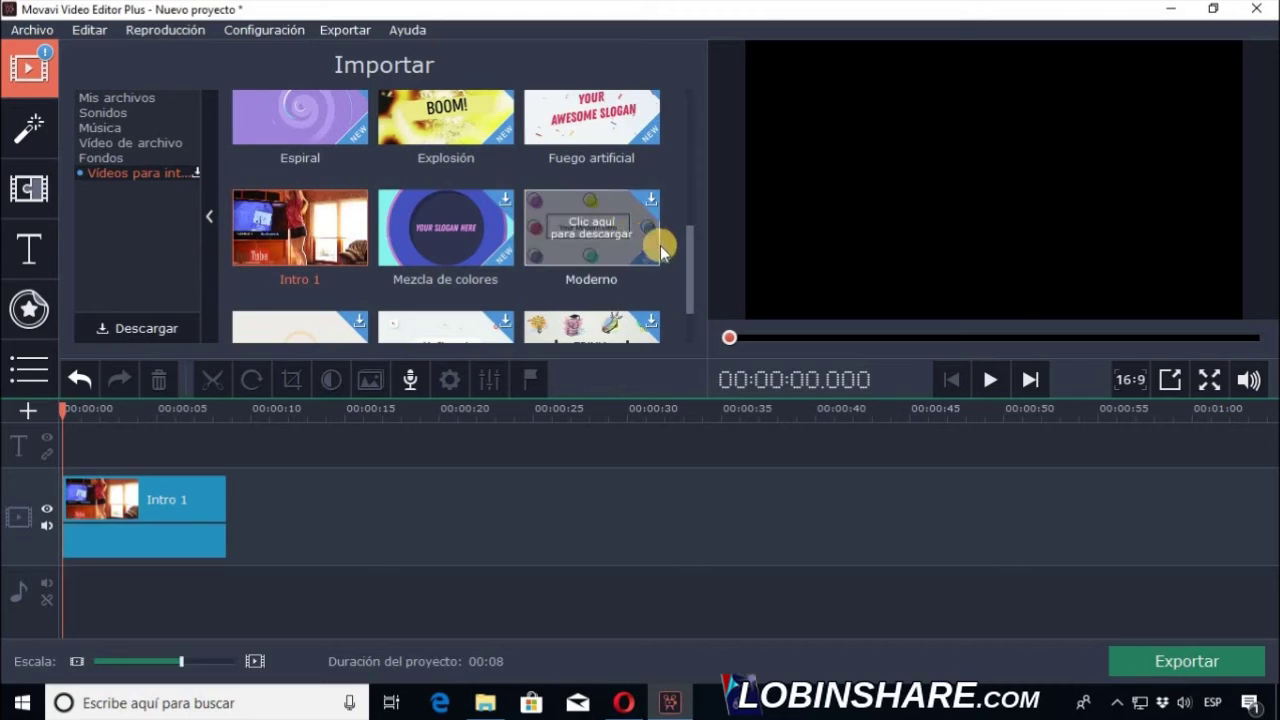
Step: Play the saved Intro 1 clip through, and delete it from the timeline
drag(689, 276, 680, 300)
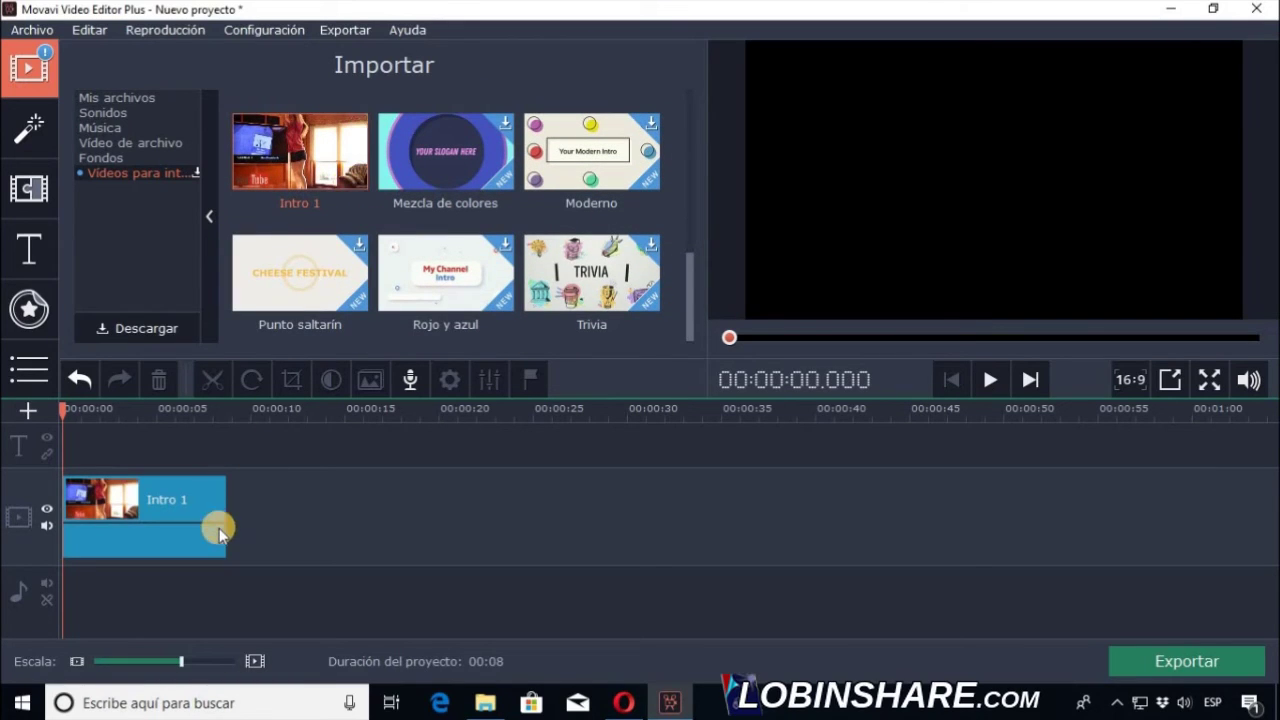
click(994, 380)
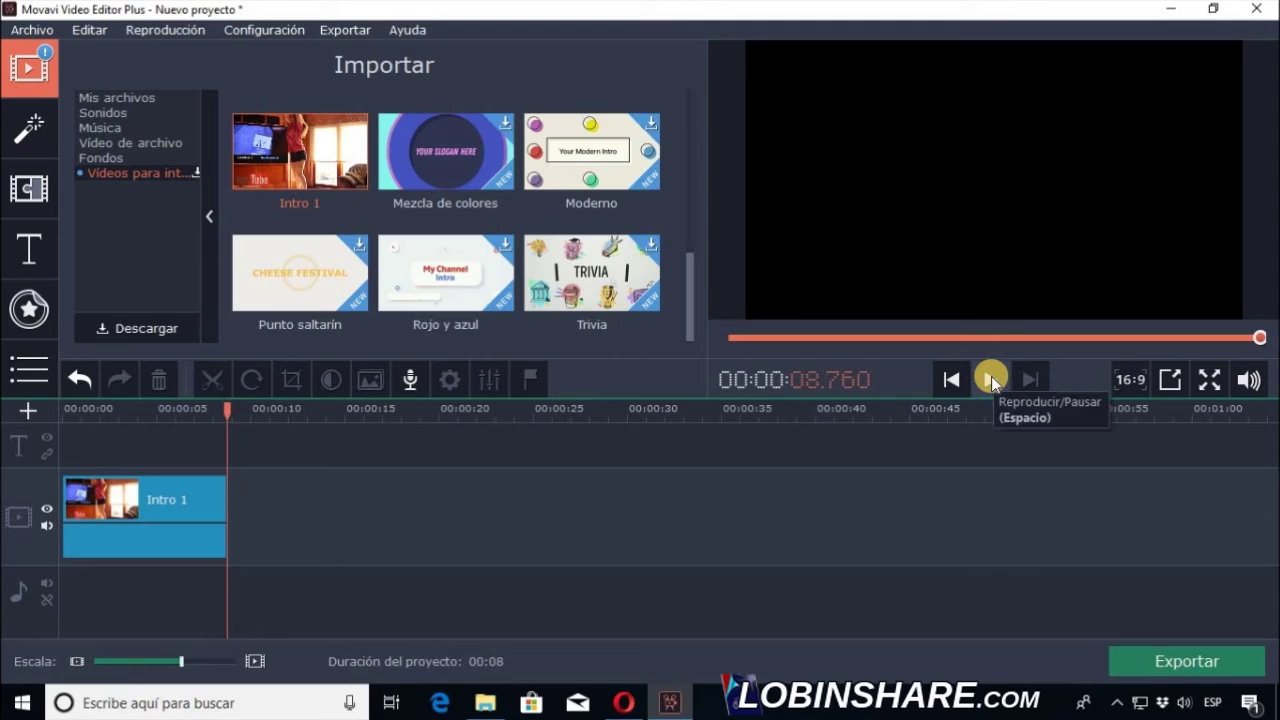
click(177, 513)
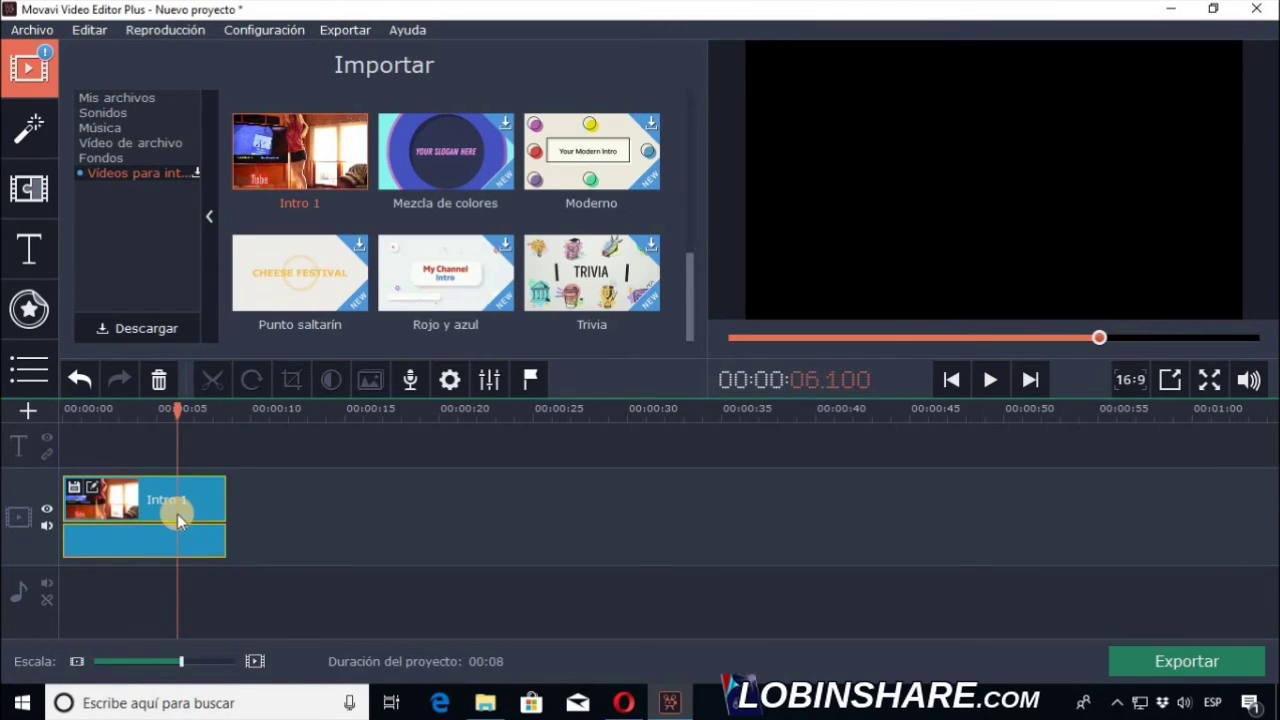
key(Delete)
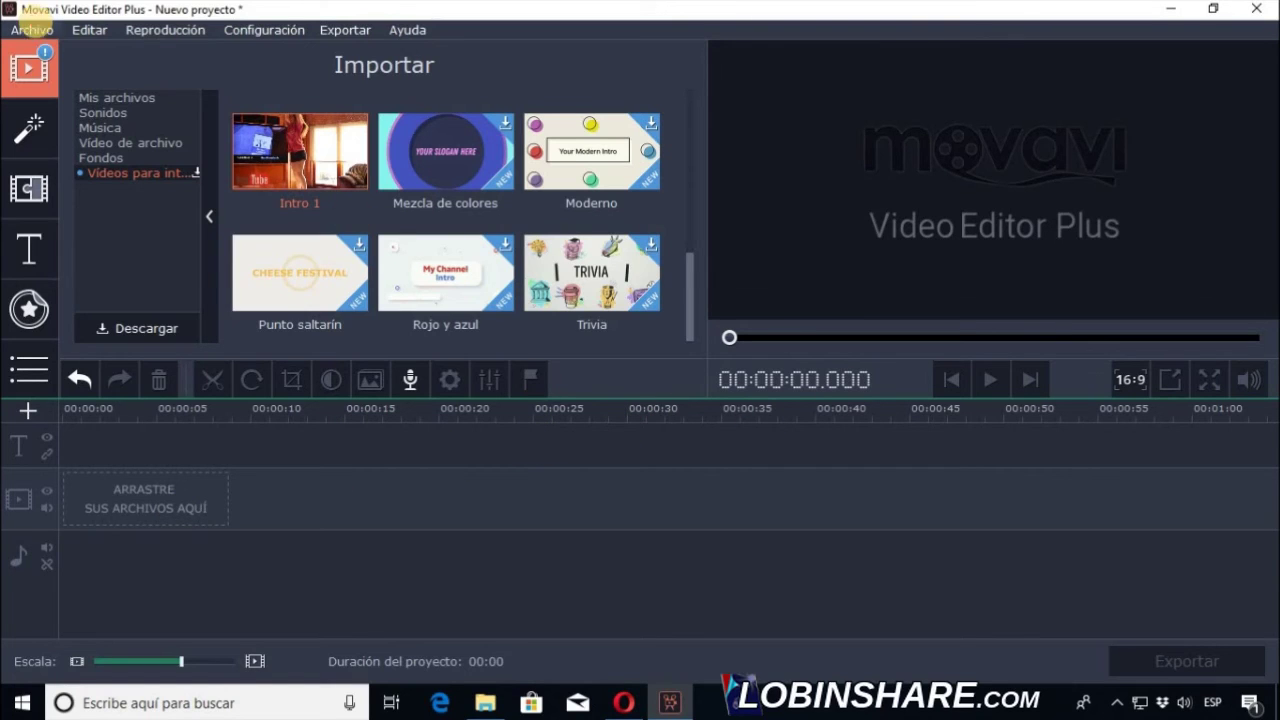
Step: Restart Movavi Video Editor 15 Plus without saving the current project, and begin a new project
click(32, 30)
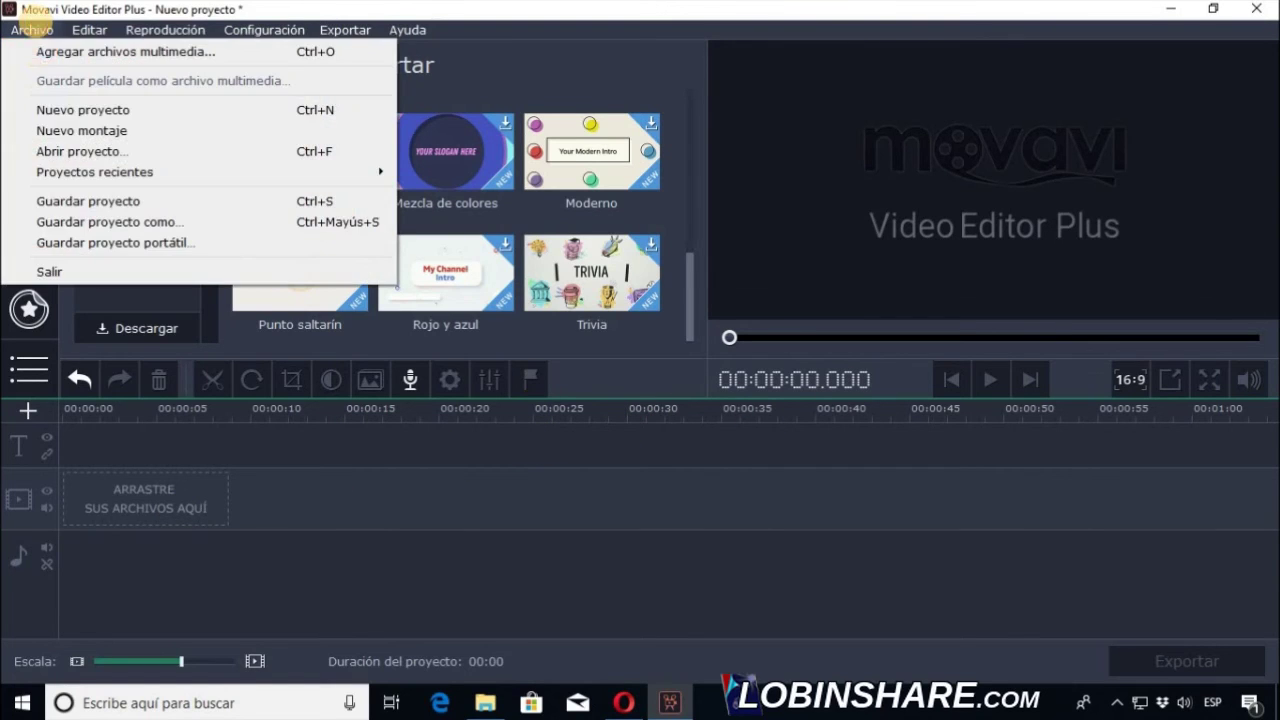
click(79, 278)
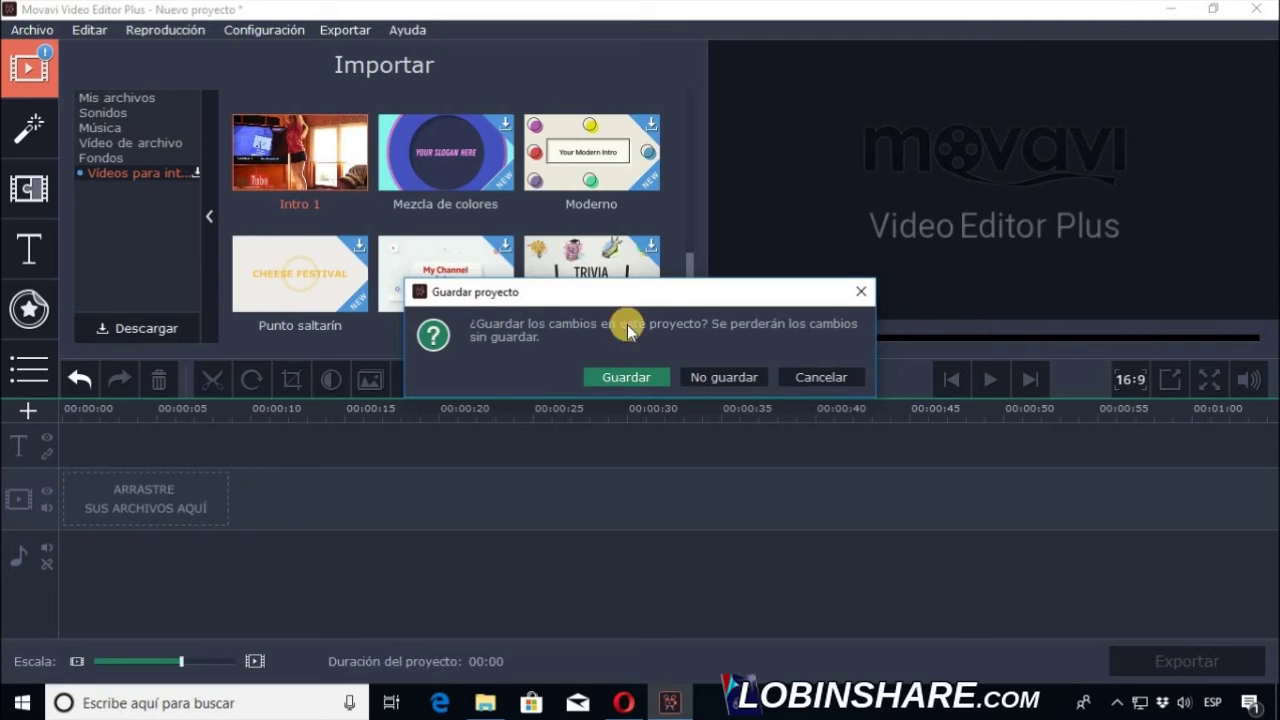
click(709, 374)
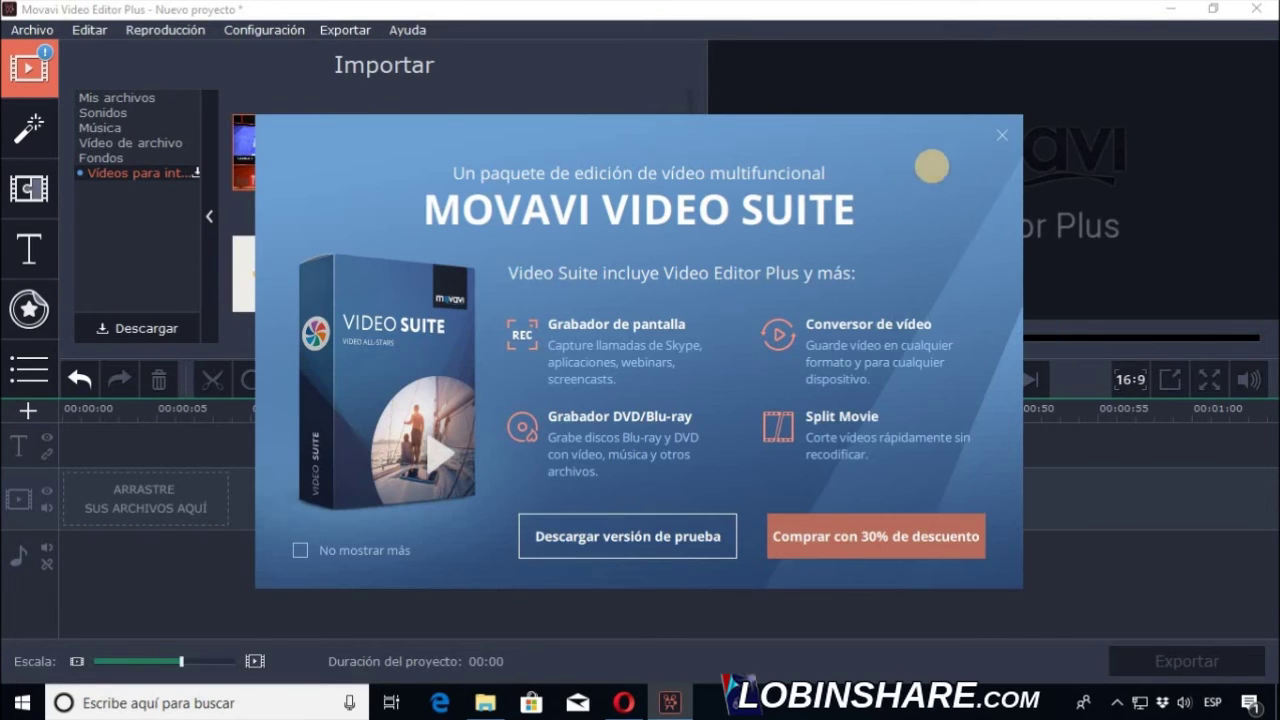
click(1002, 137)
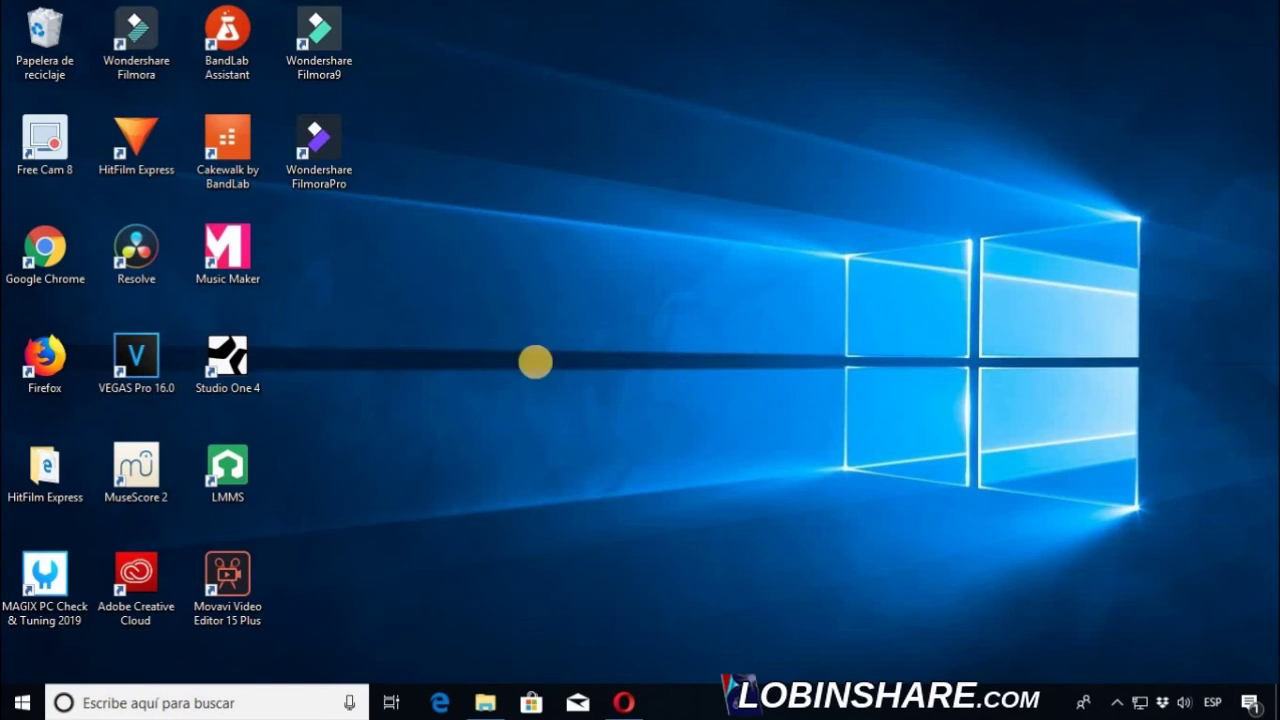
double_click(245, 560)
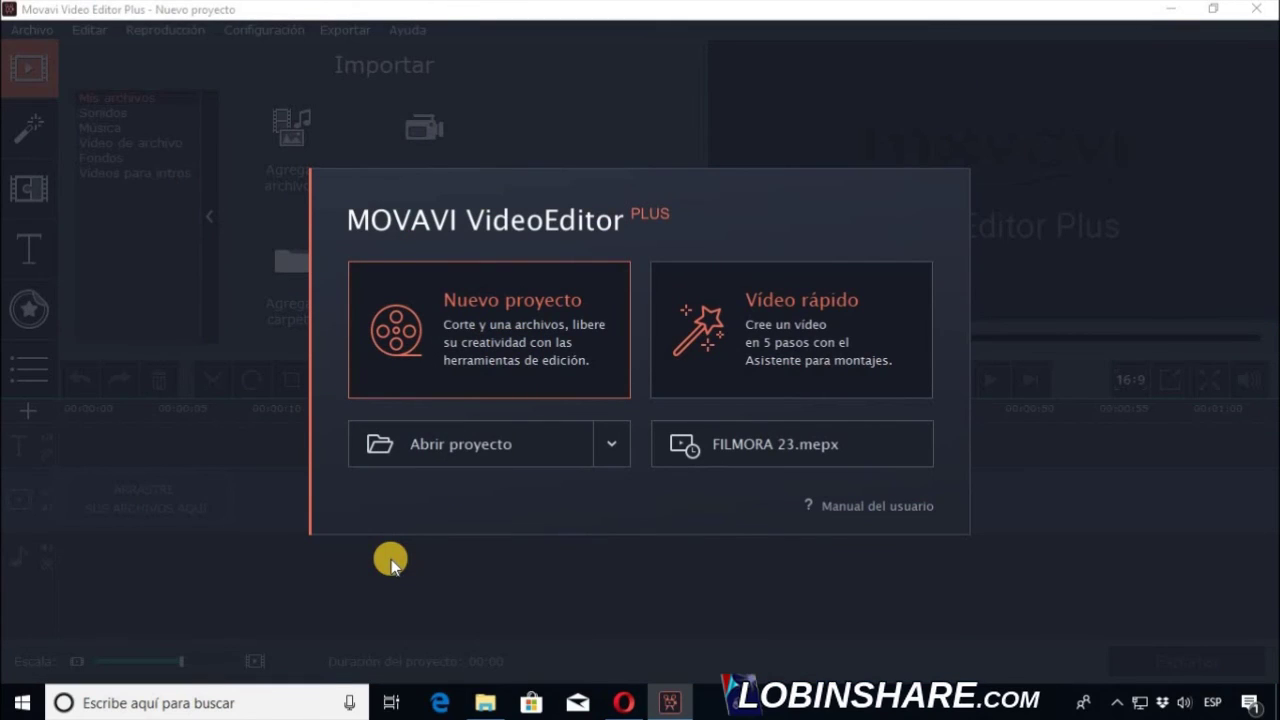
click(512, 340)
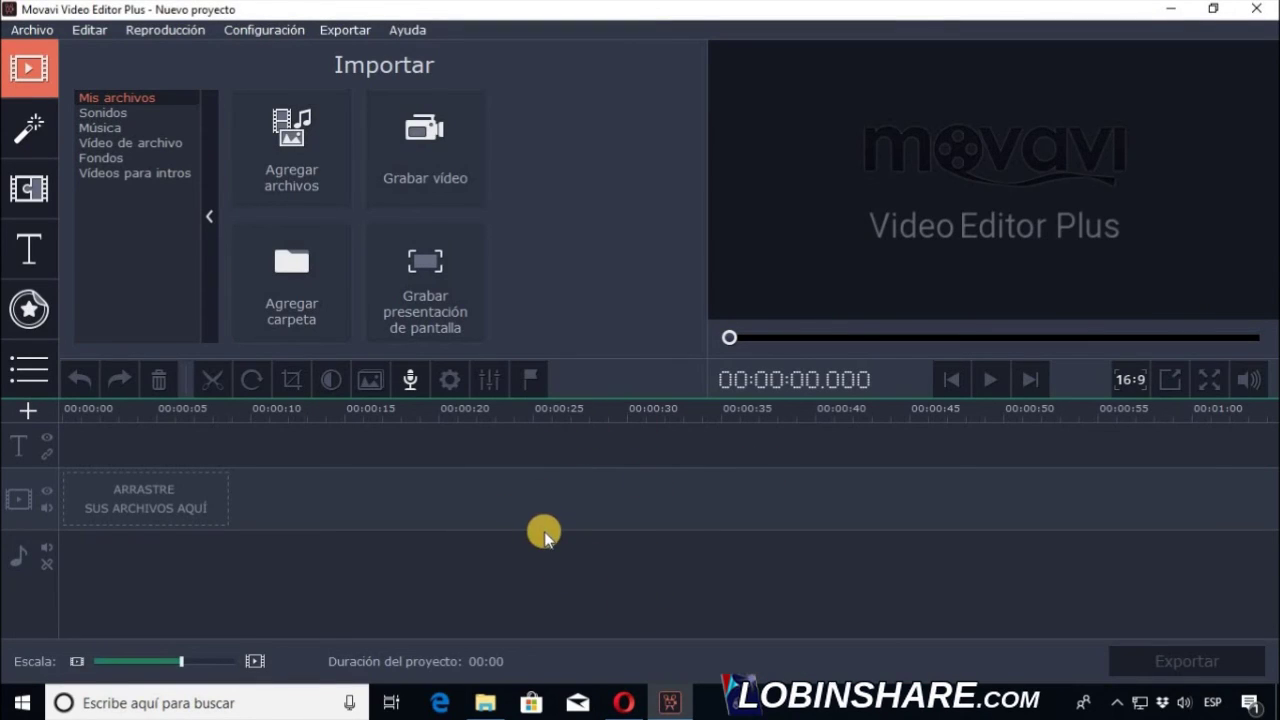
Step: Preview the saved Intro 1 from the intro videos collection and add it at the start of the video track
click(178, 177)
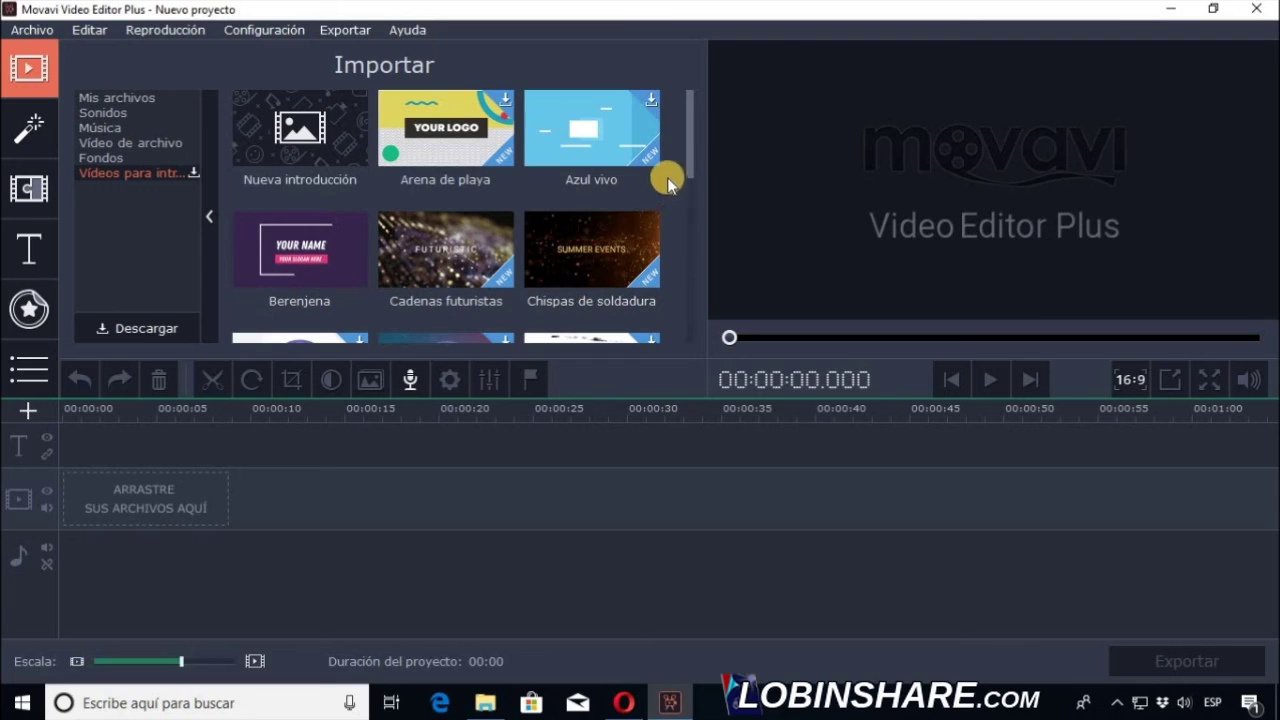
drag(692, 156, 686, 292)
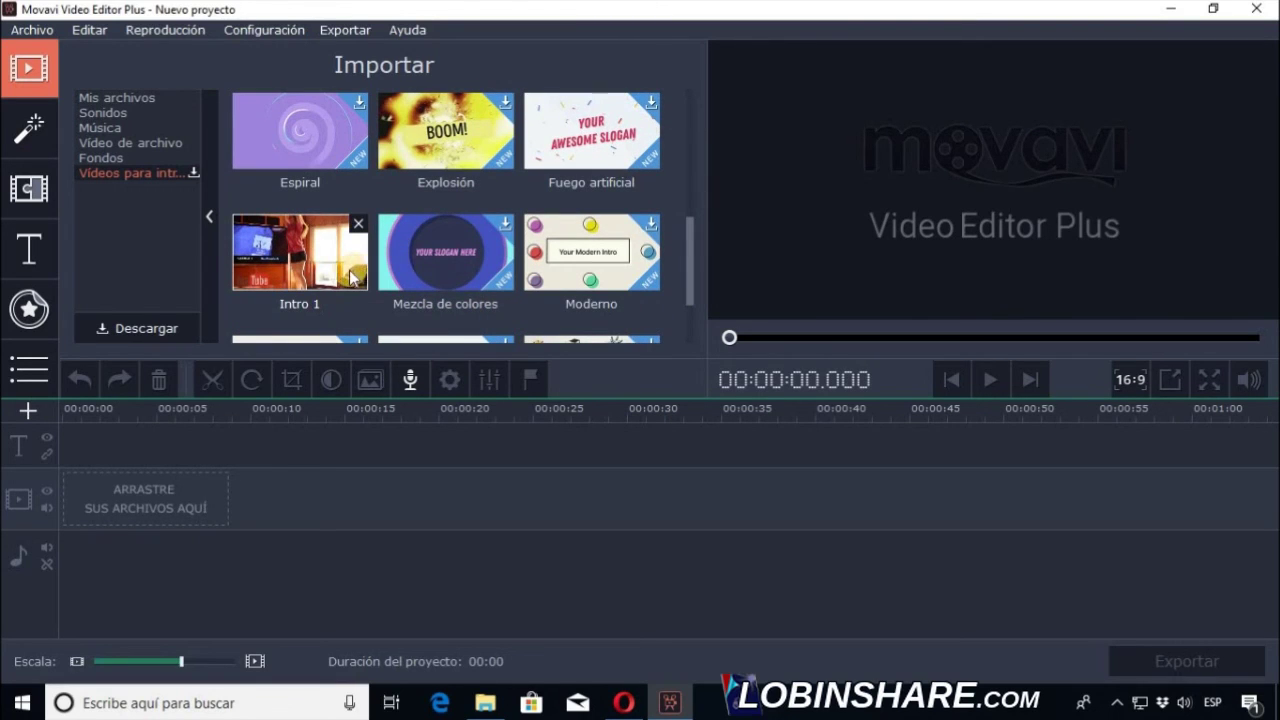
click(335, 278)
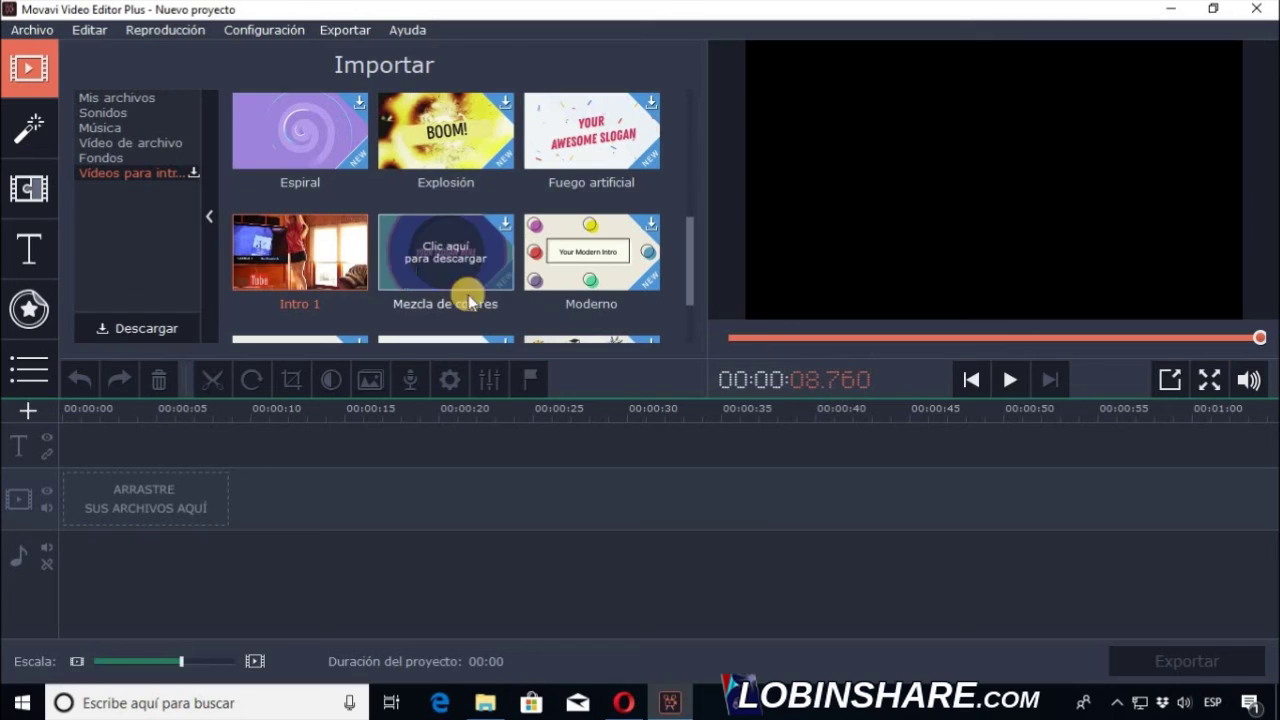
drag(365, 275, 126, 489)
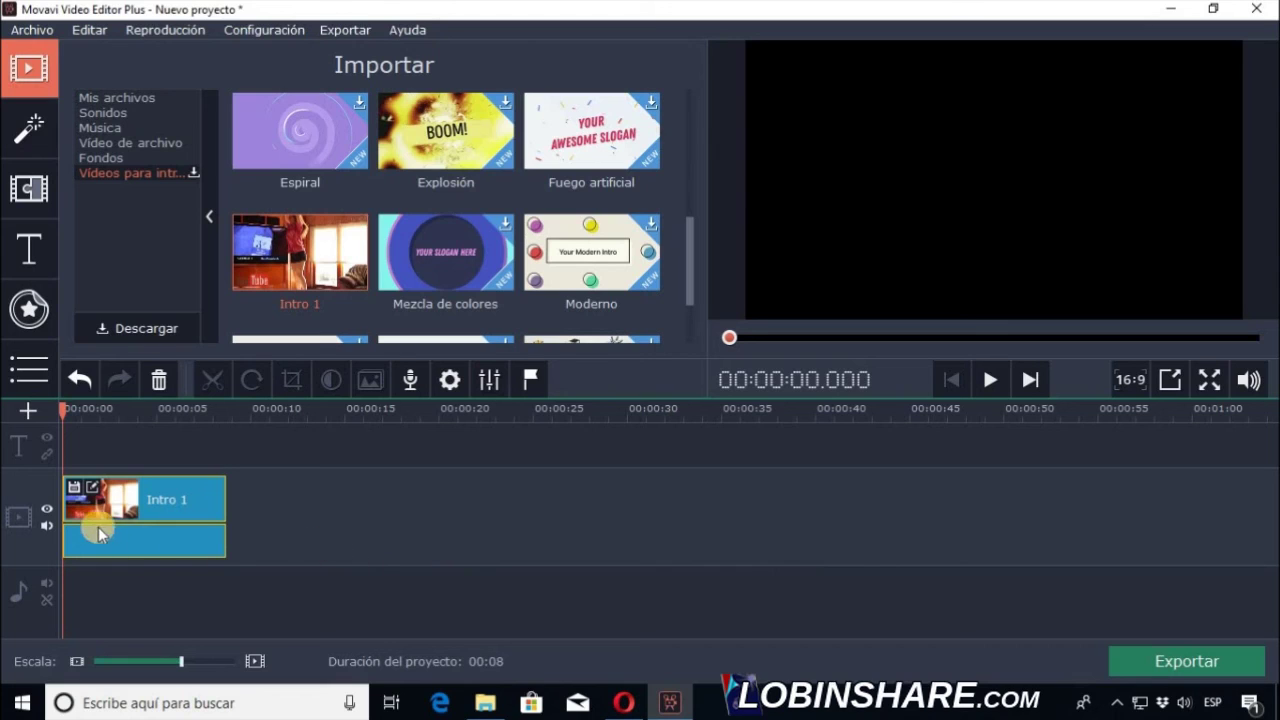
Step: Open the Intro 1 clip's inner tracks for inspection, return to the main timeline, and play the clip from the start
double_click(91, 487)
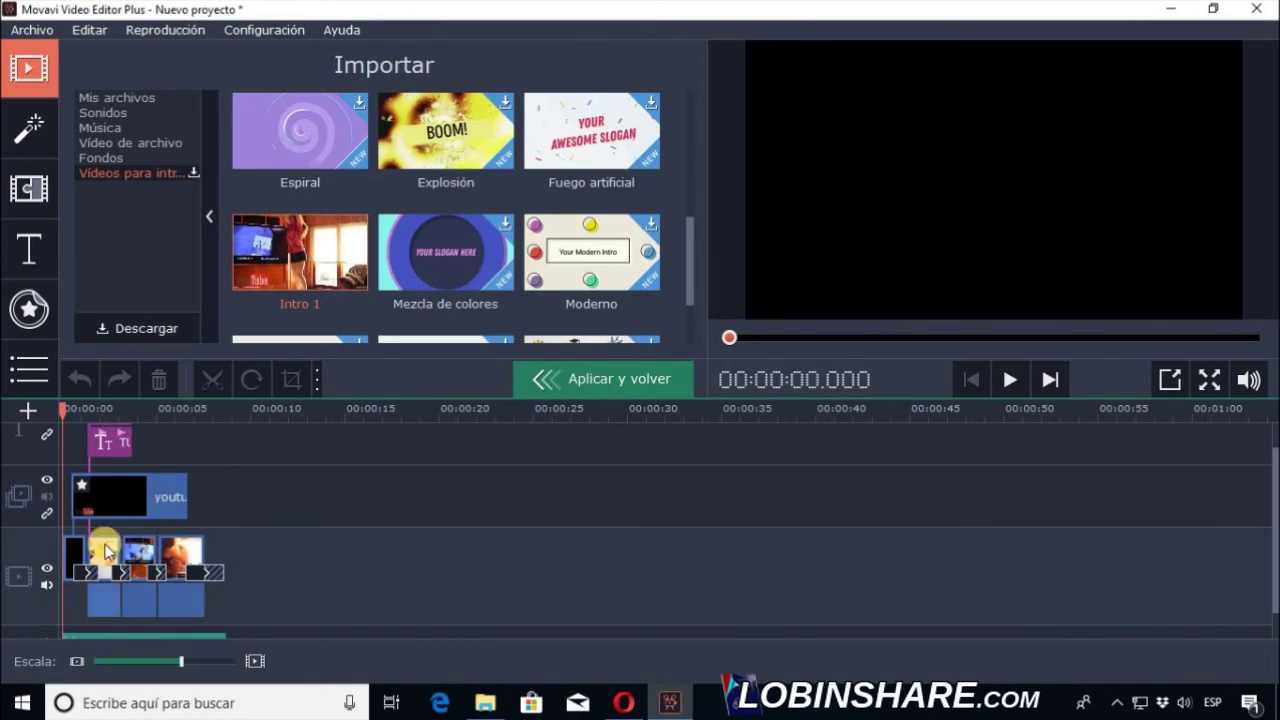
click(584, 380)
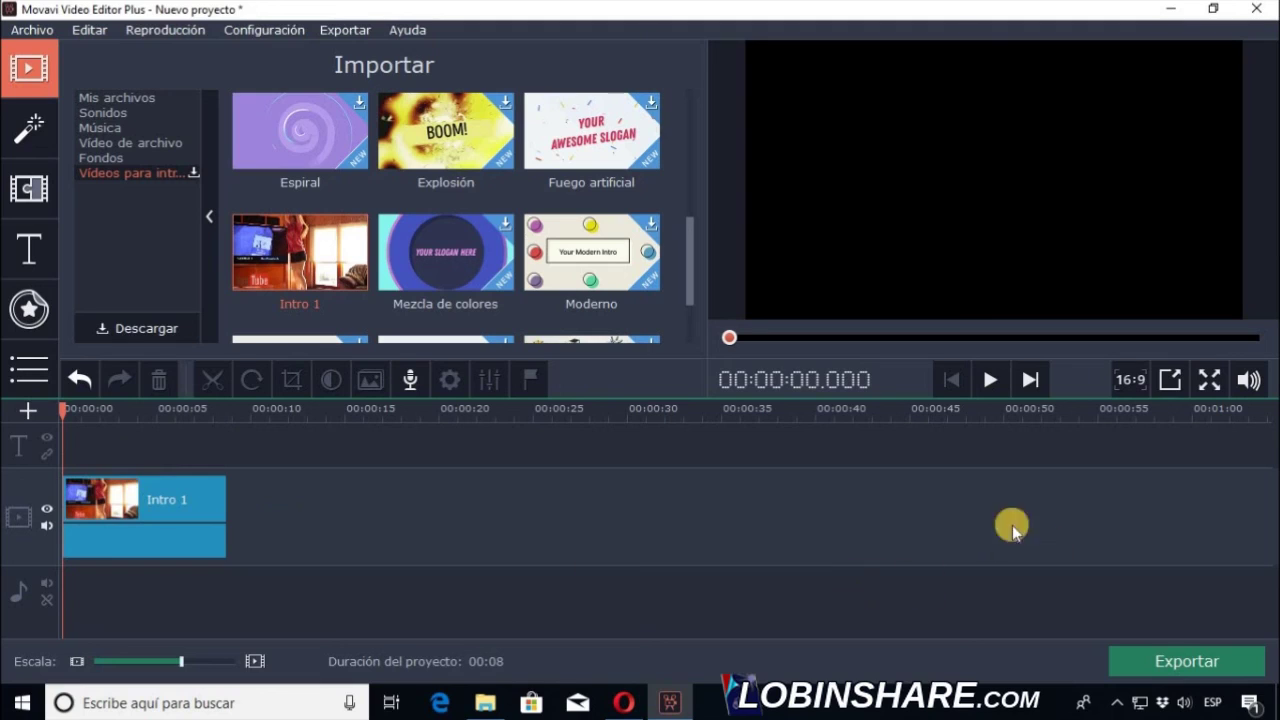
mouse_move(165, 500)
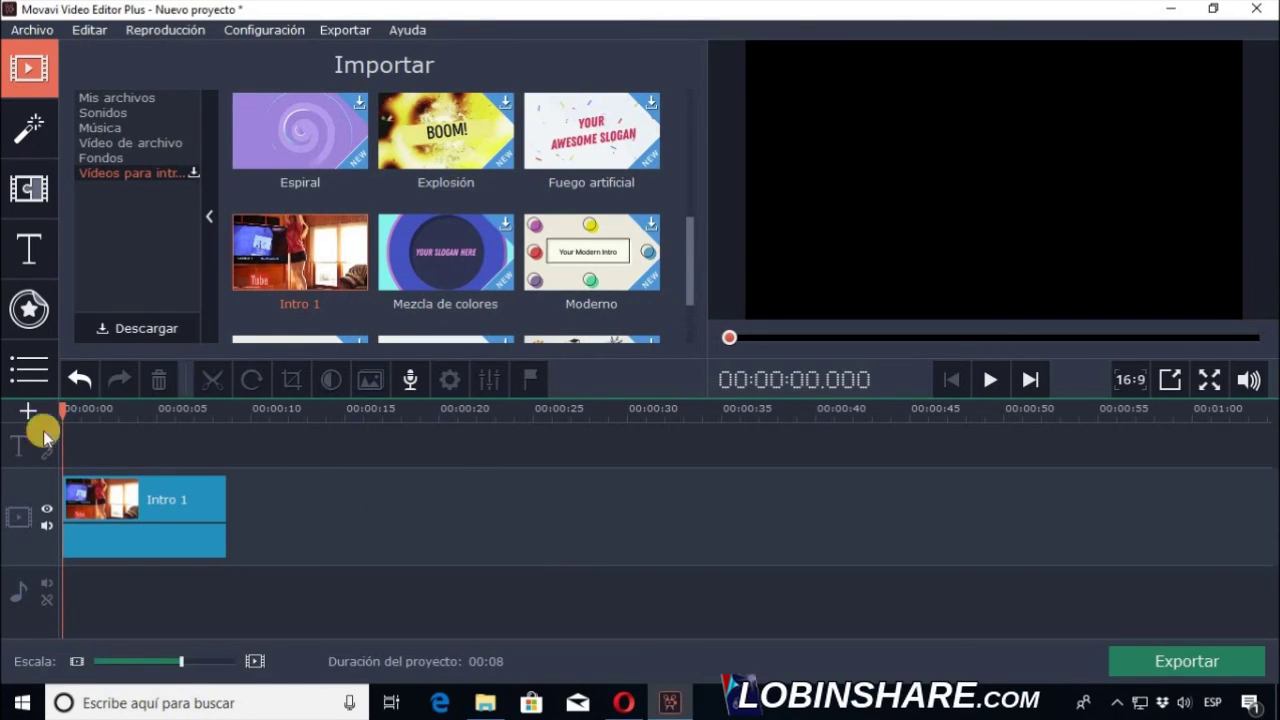
click(1002, 372)
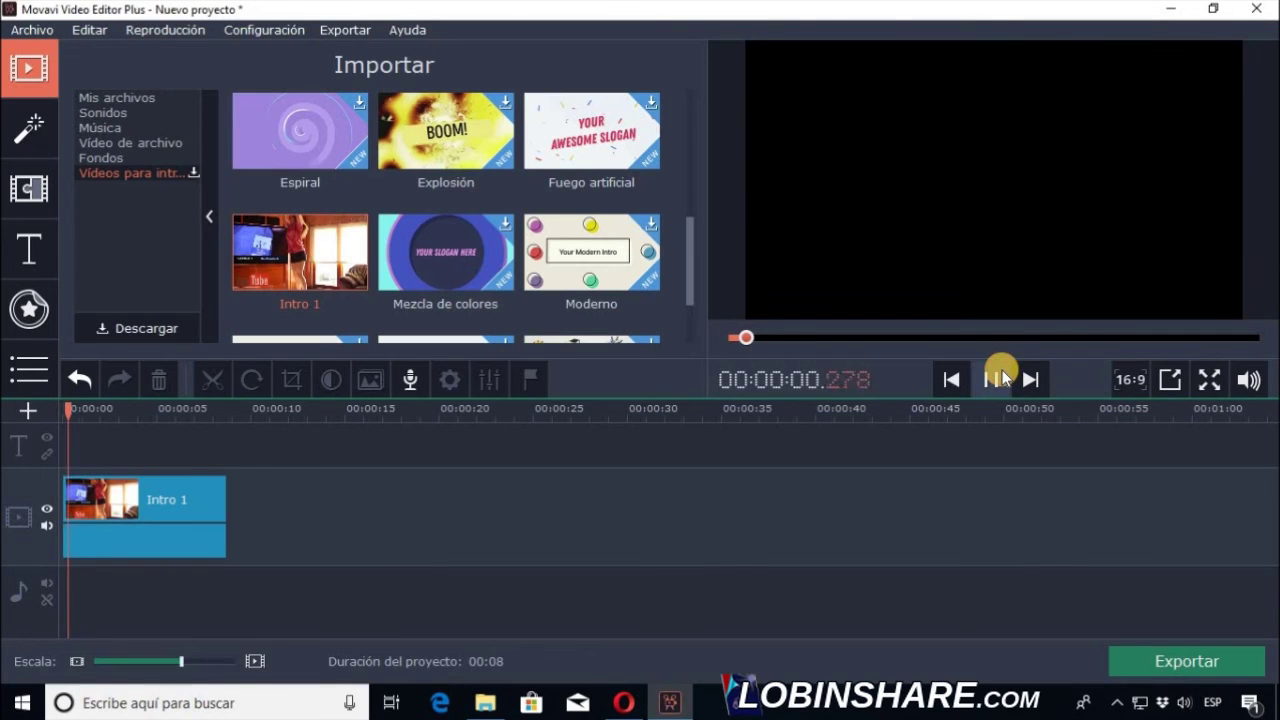